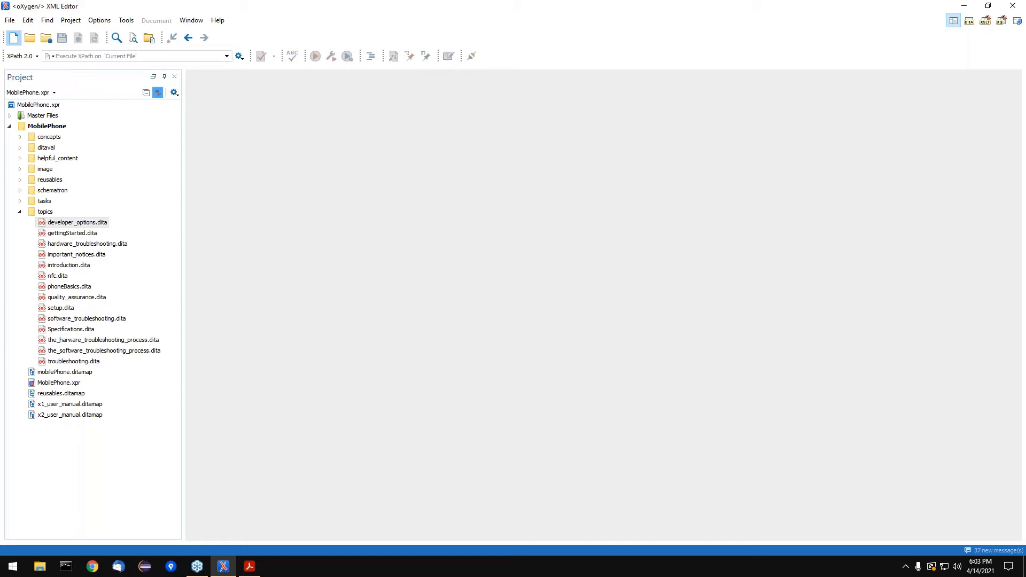
# Switch to File Explorer and create a folder named custom_frameworks in the Oxygen XML Editor 23.1 folder
pyautogui.click(43, 569)
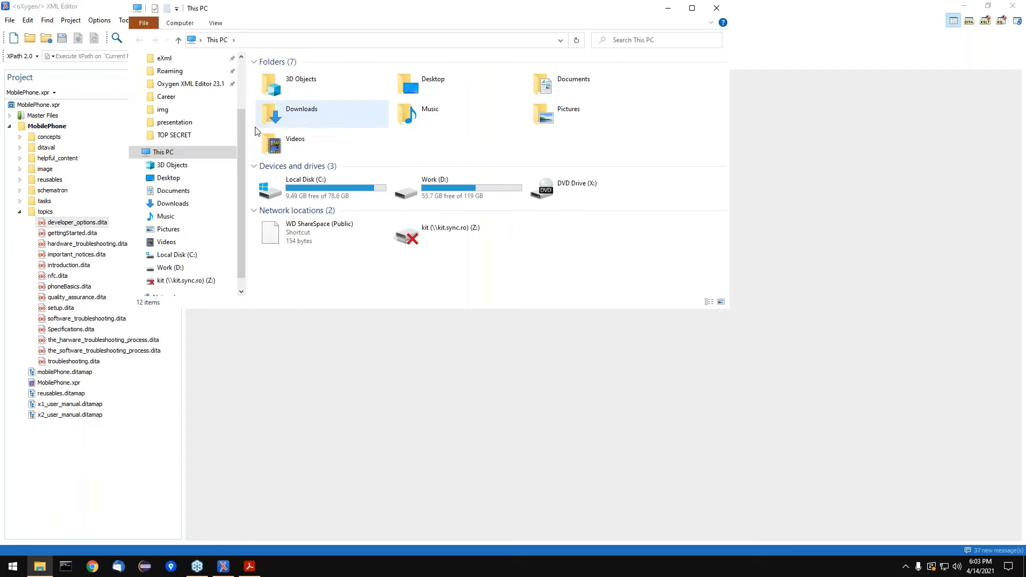
pyautogui.click(190, 86)
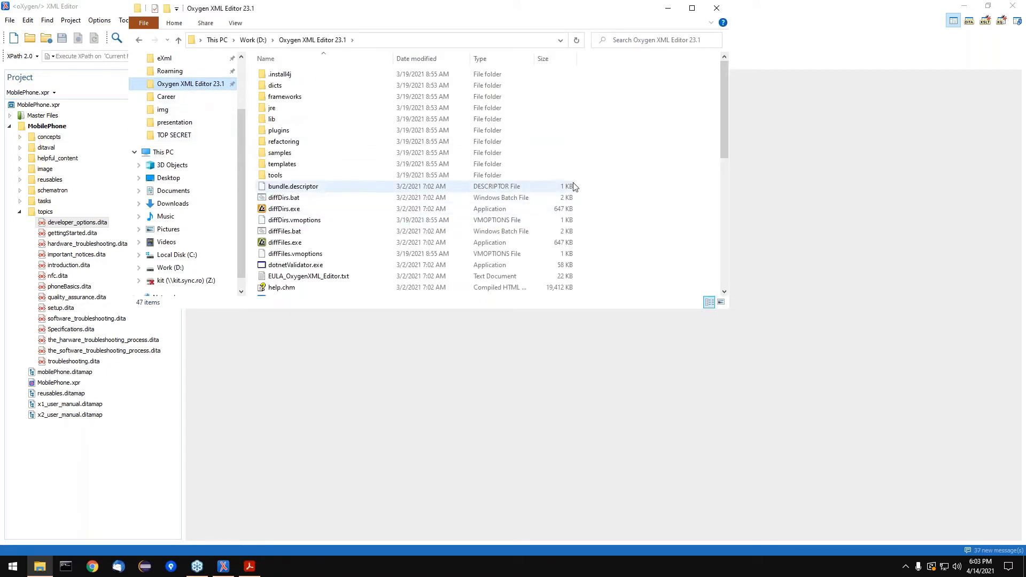
pyautogui.rightClick(641, 162)
pyautogui.moveTo(703, 315)
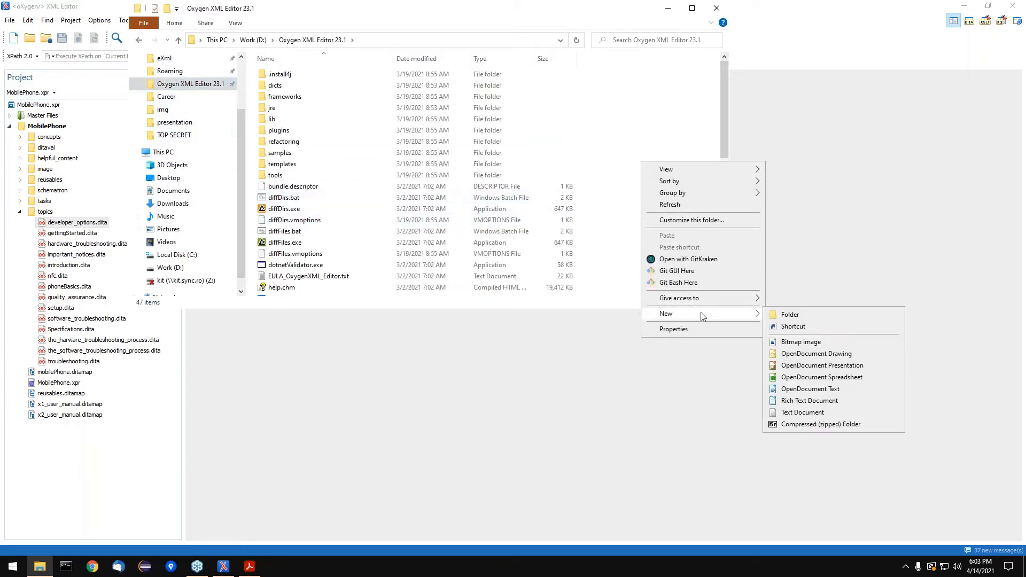
pyautogui.click(807, 314)
pyautogui.write('custom_frameworks')
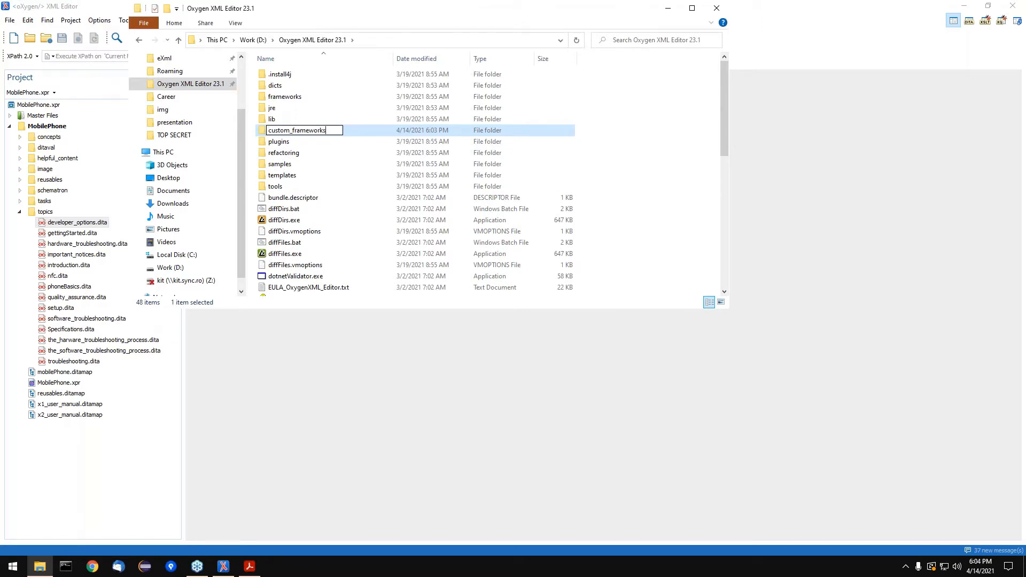
pyautogui.press('Return')
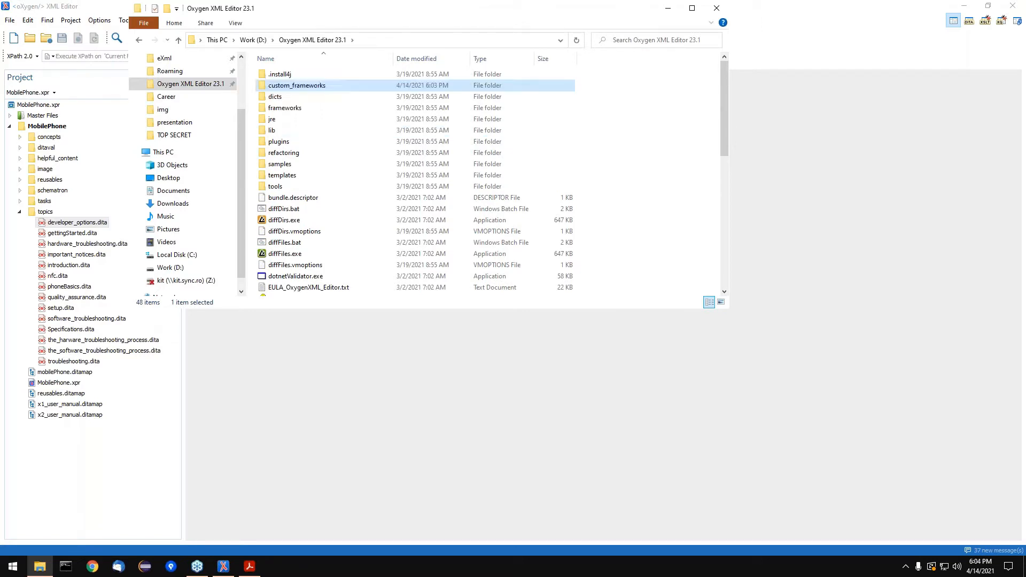
# Create a dita_4_webinar subfolder inside custom_frameworks, open it, and close File Explorer
pyautogui.doubleClick(302, 86)
pyautogui.rightClick(309, 118)
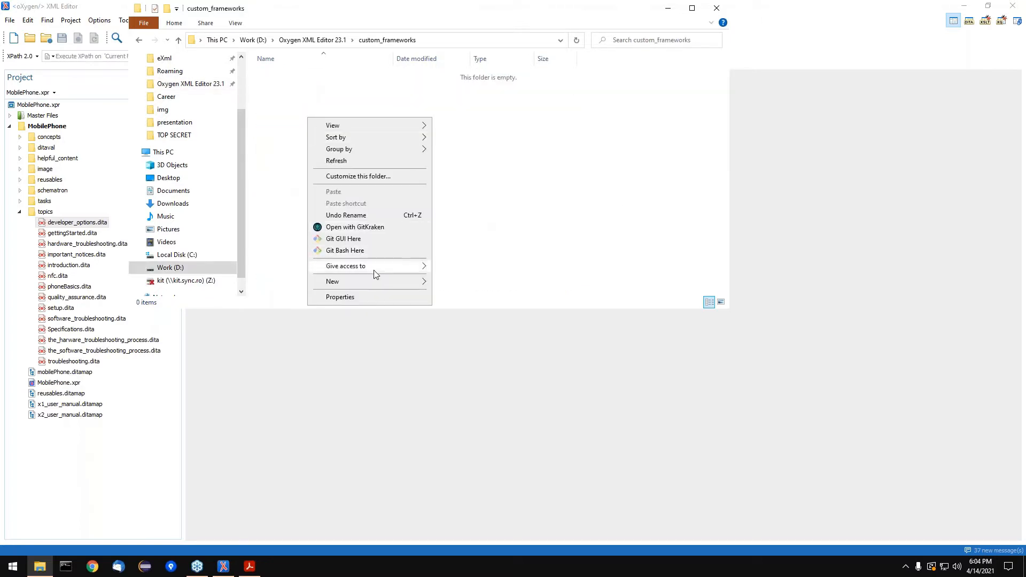
pyautogui.moveTo(377, 282)
pyautogui.click(447, 285)
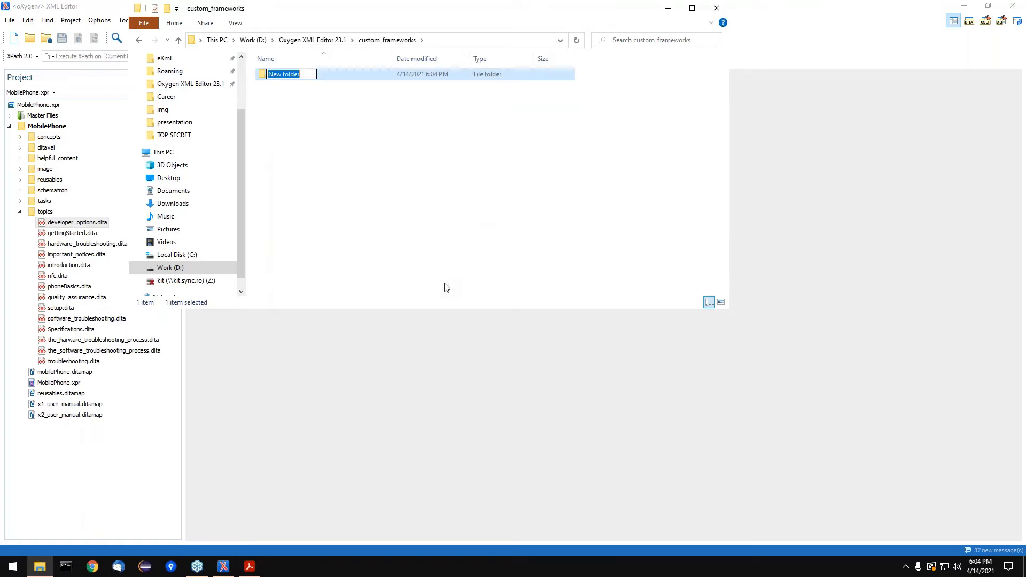
pyautogui.write('dita_4_webinar')
pyautogui.press('Return')
pyautogui.press('Return')
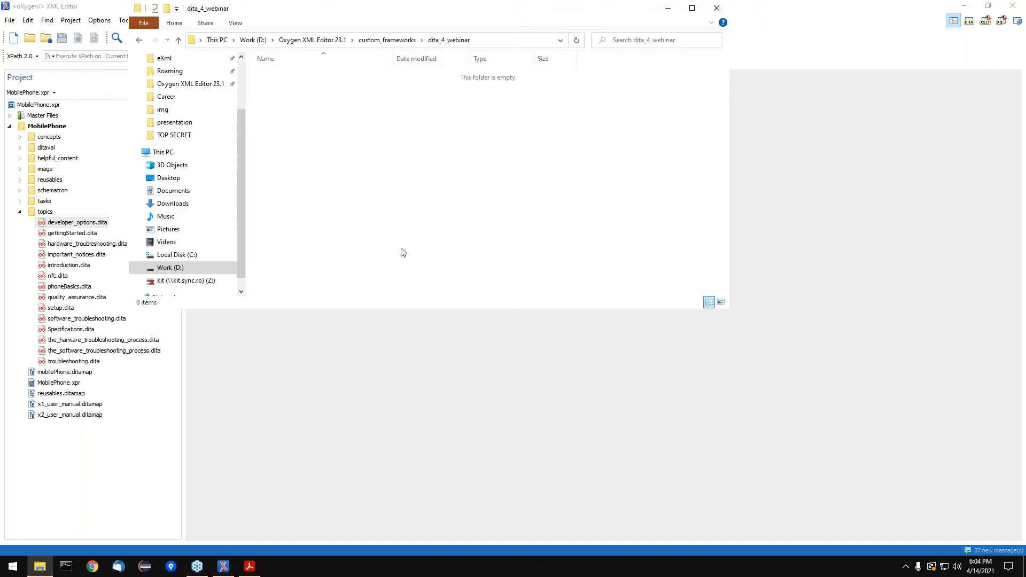
pyautogui.click(716, 8)
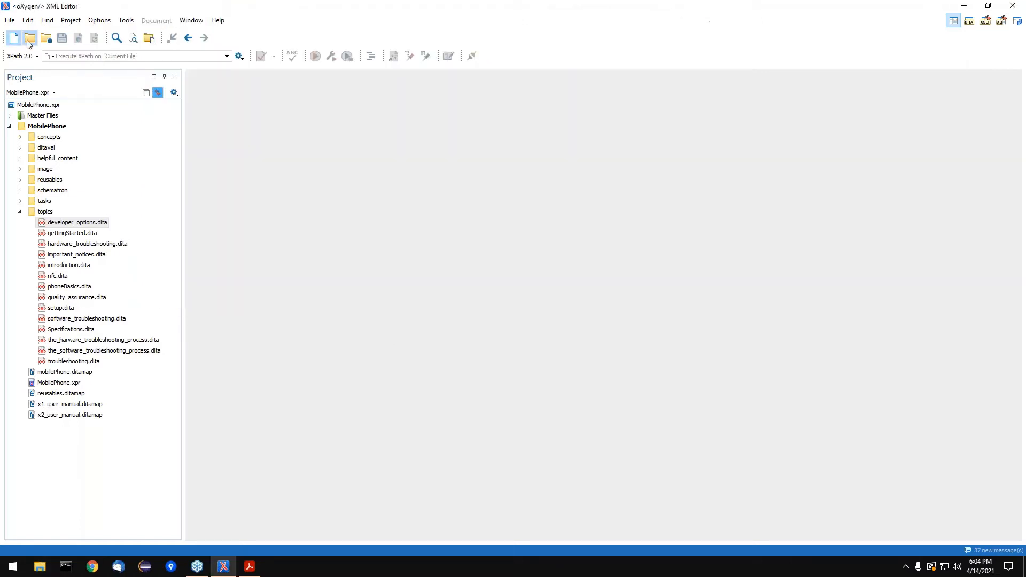
# Add D:\Oxygen XML Editor 23.1\custom_frameworks to the additional frameworks directories in the Document Type Association location preferences and apply it
pyautogui.click(91, 22)
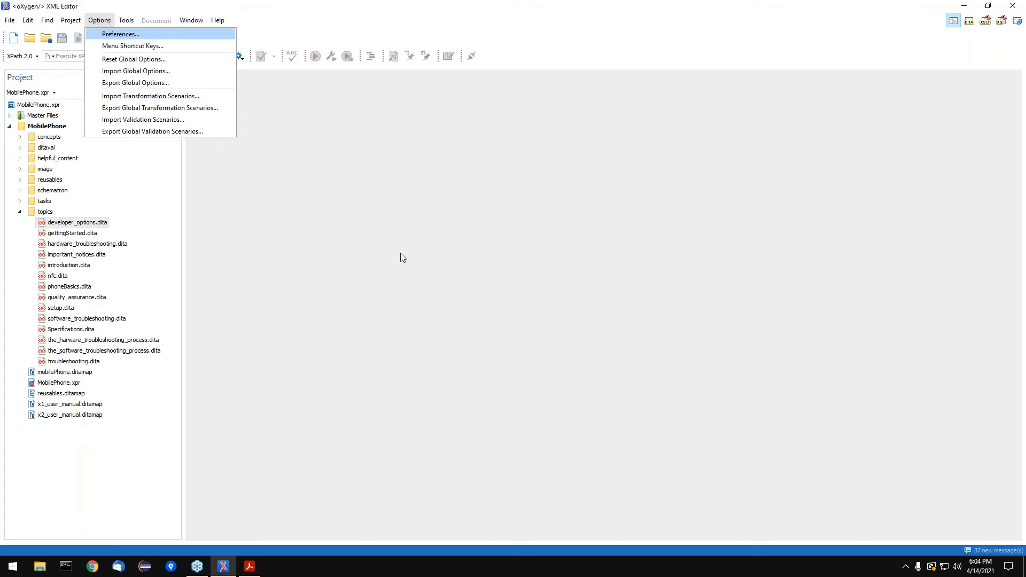
pyautogui.press('Return')
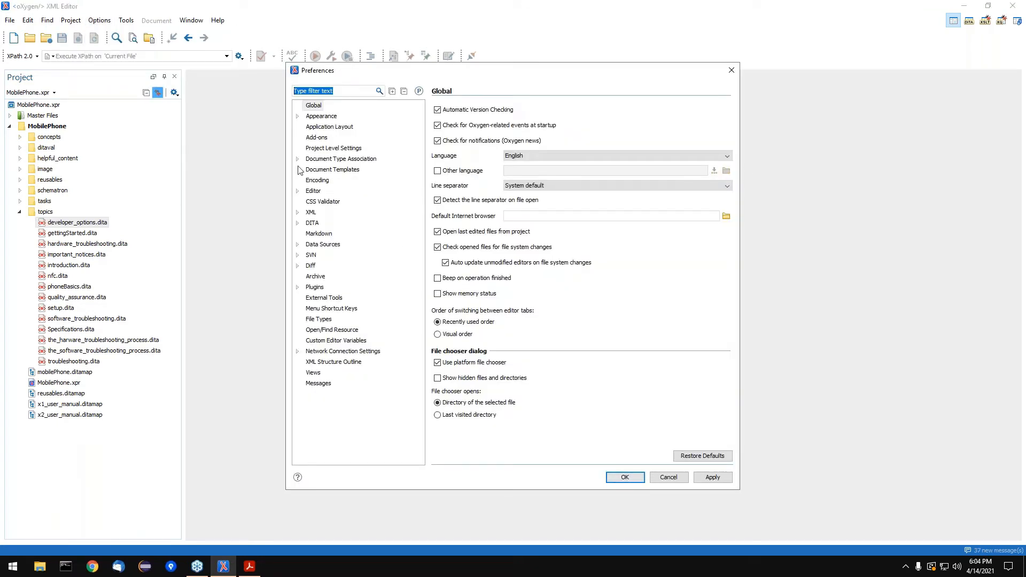
pyautogui.click(298, 160)
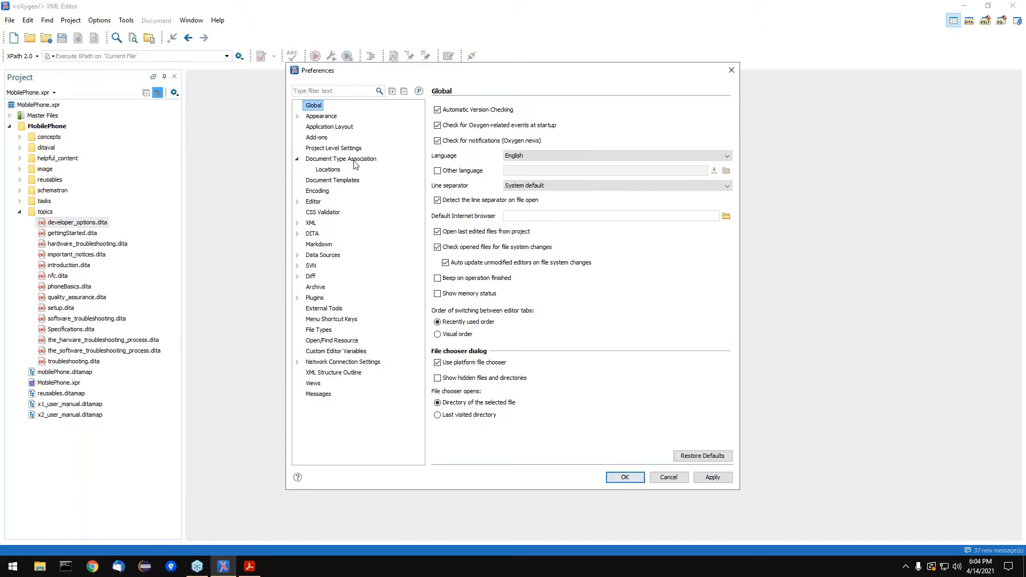
pyautogui.click(332, 170)
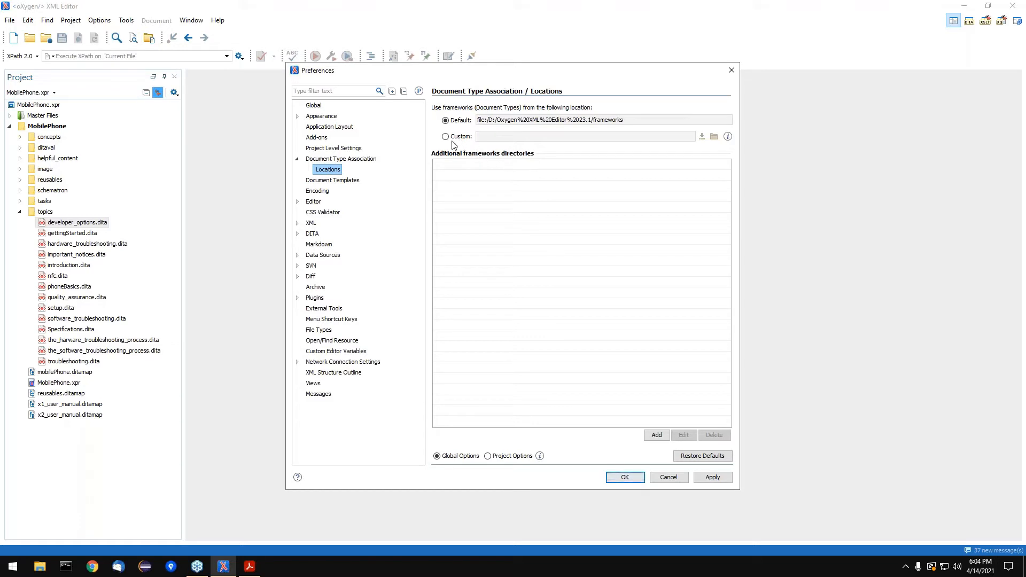
pyautogui.click(655, 437)
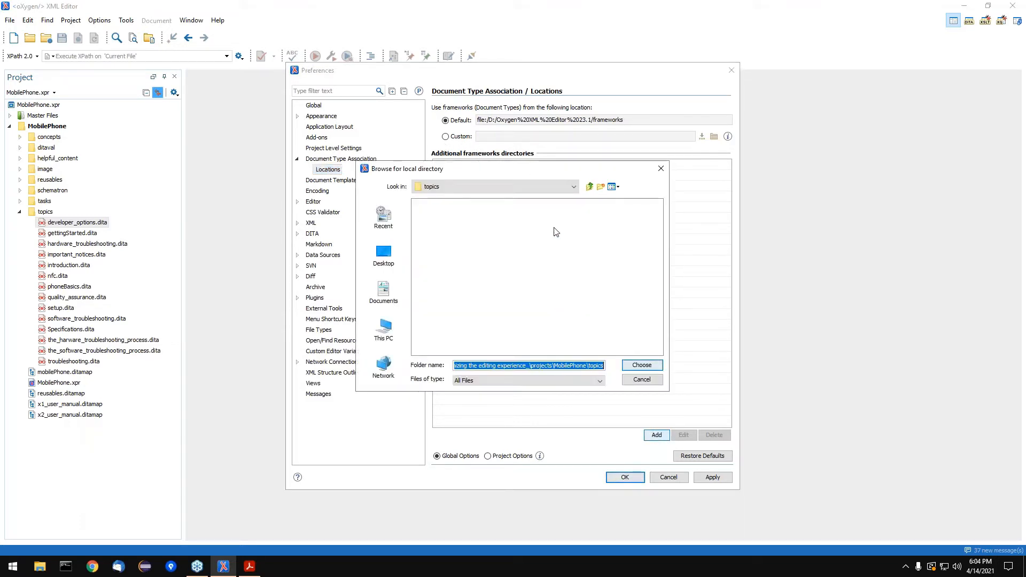
pyautogui.click(386, 327)
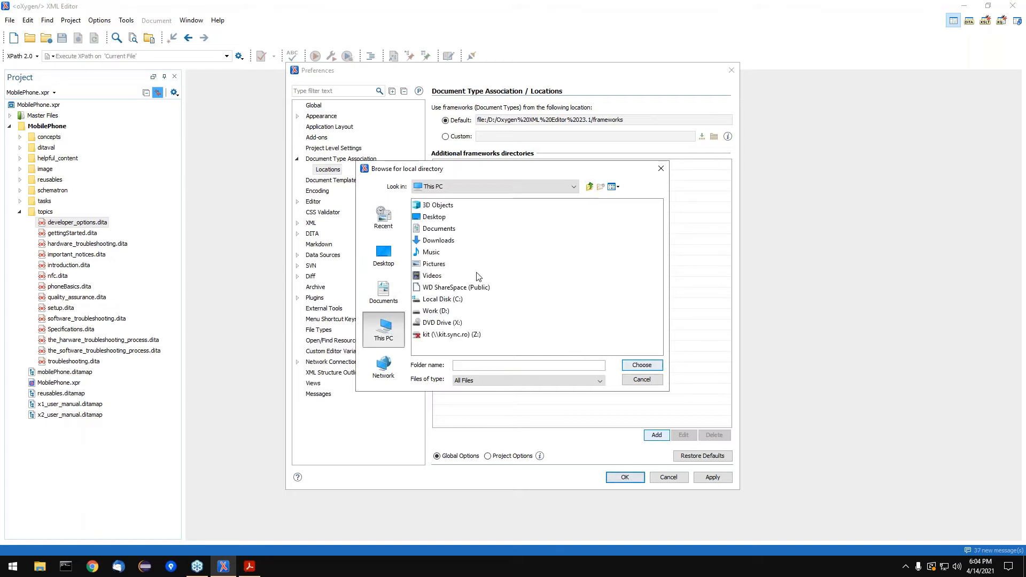
pyautogui.doubleClick(443, 311)
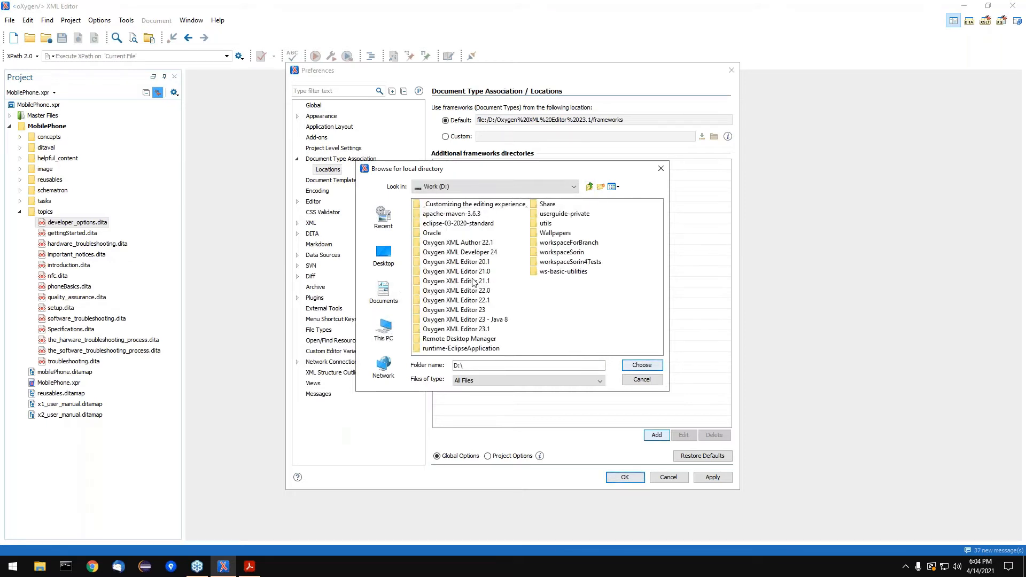
pyautogui.doubleClick(475, 328)
pyautogui.click(451, 214)
pyautogui.click(641, 365)
pyautogui.click(559, 294)
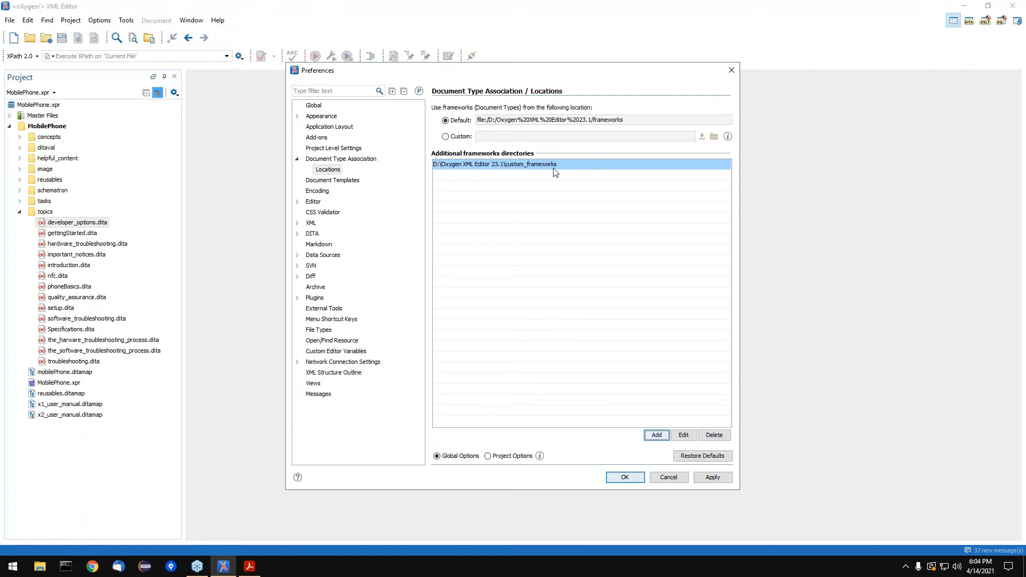
pyautogui.click(712, 478)
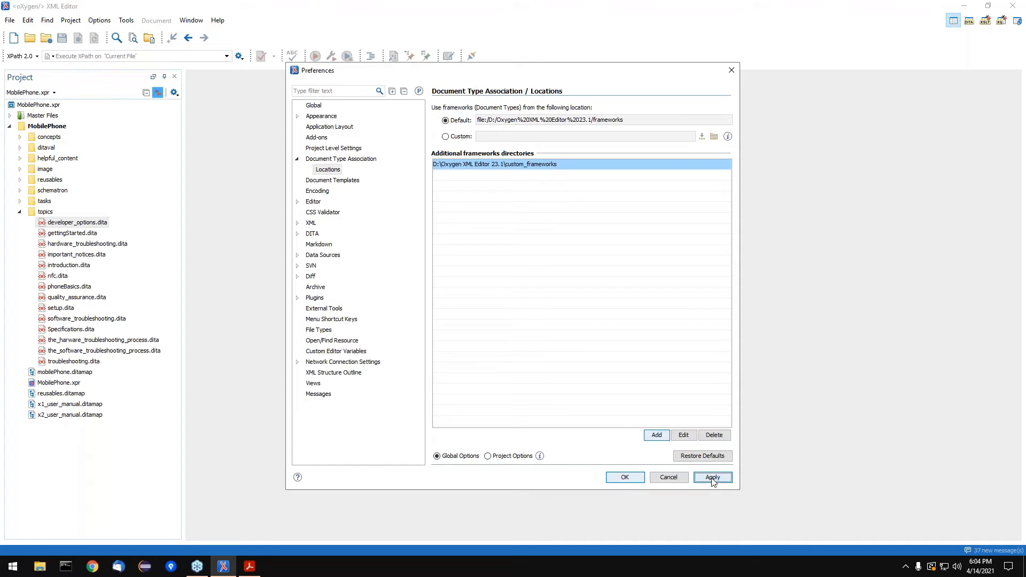
# Extend the DITA document type, naming the extension DITA 4 Webinar and setting its priority to Highest
pyautogui.click(364, 159)
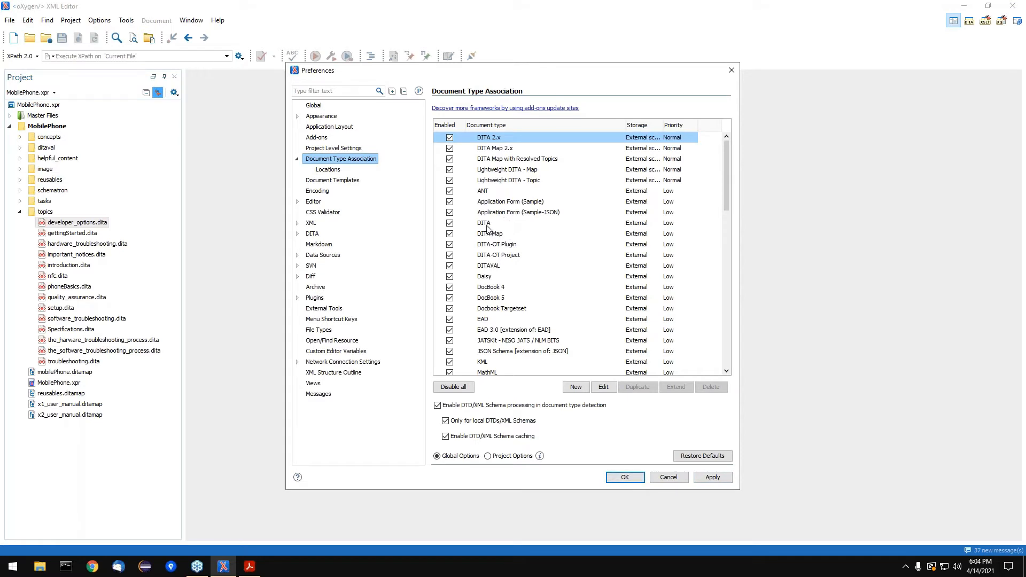
pyautogui.click(521, 227)
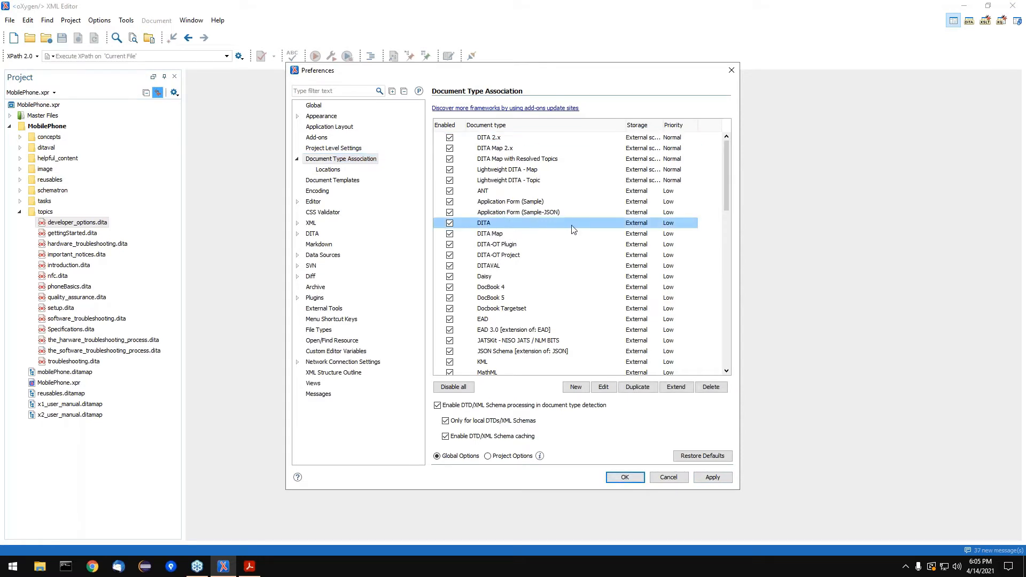
pyautogui.click(678, 388)
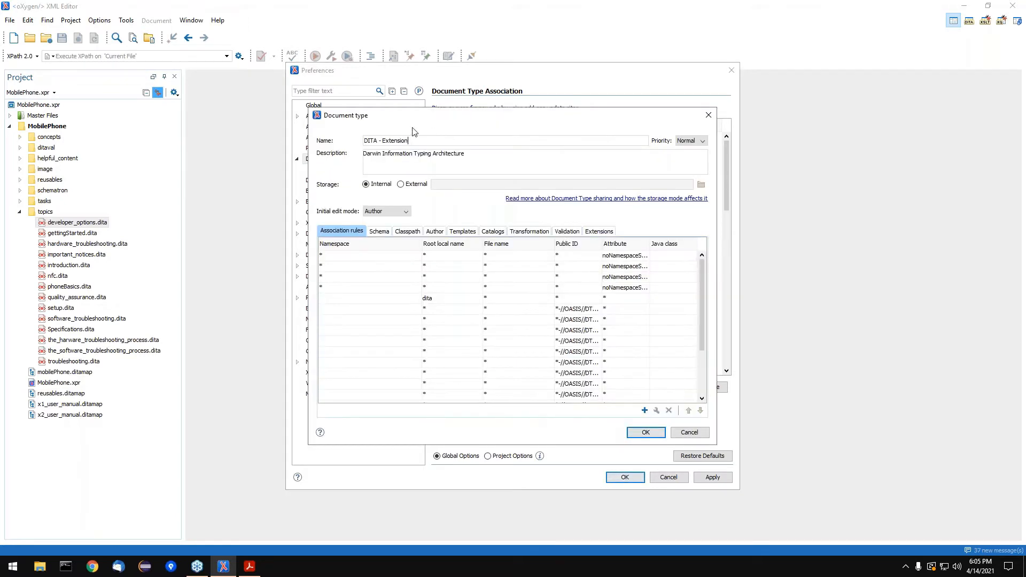
pyautogui.moveTo(379, 141); pyautogui.dragTo(440, 145)
pyautogui.write('4 Webinar')
pyautogui.click(700, 141)
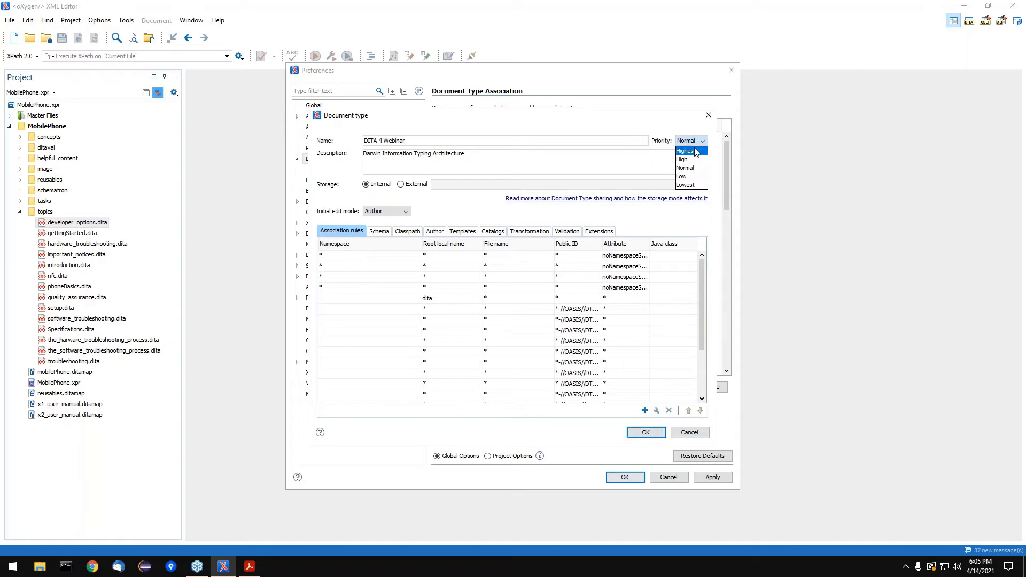
pyautogui.click(694, 152)
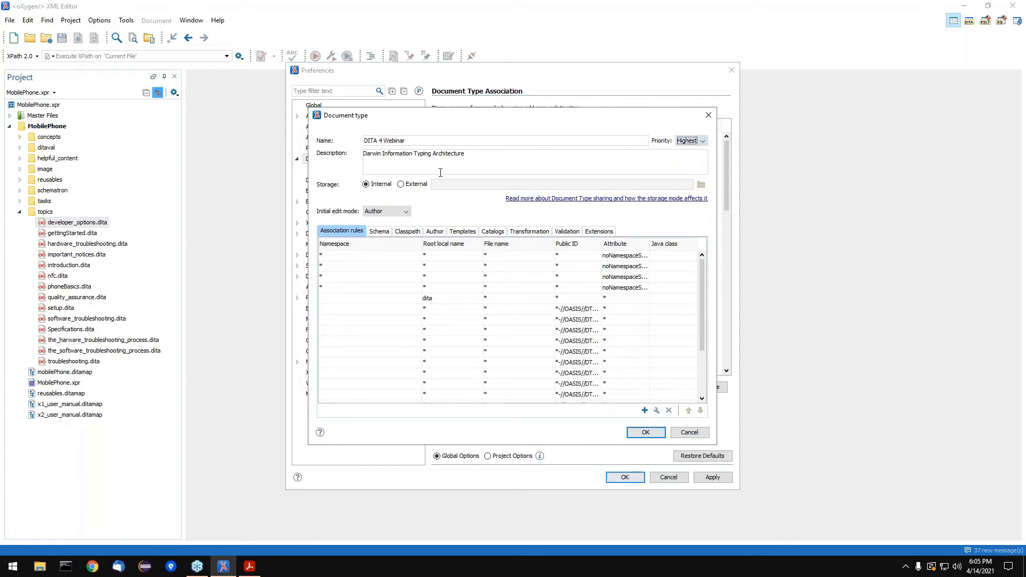
# Store the DITA 4 Webinar extension externally as dita_4_webinar.framework in custom_frameworks\dita_4_webinar and apply the preferences
pyautogui.click(426, 186)
pyautogui.click(700, 185)
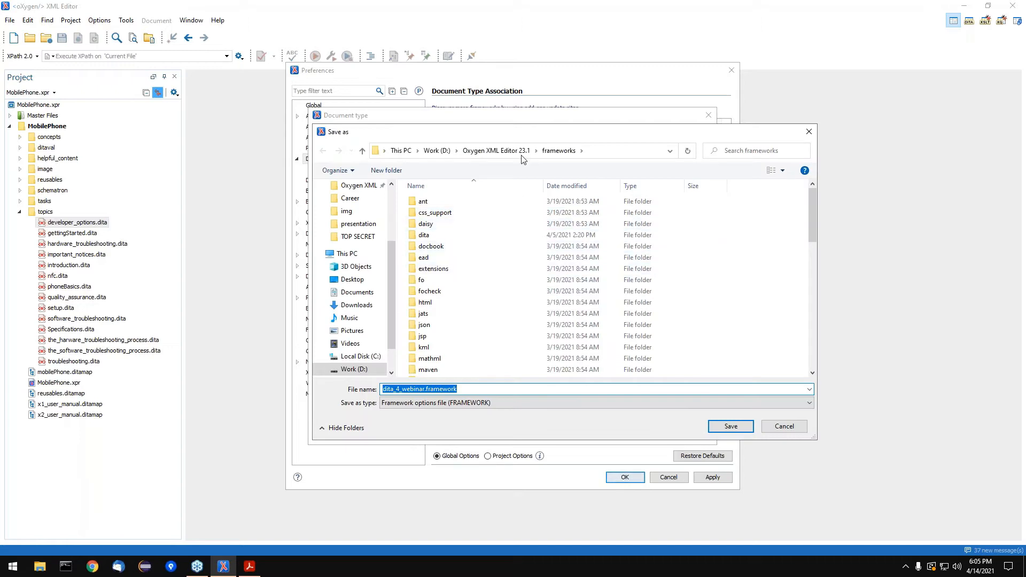
pyautogui.click(496, 150)
pyautogui.doubleClick(445, 213)
pyautogui.doubleClick(440, 205)
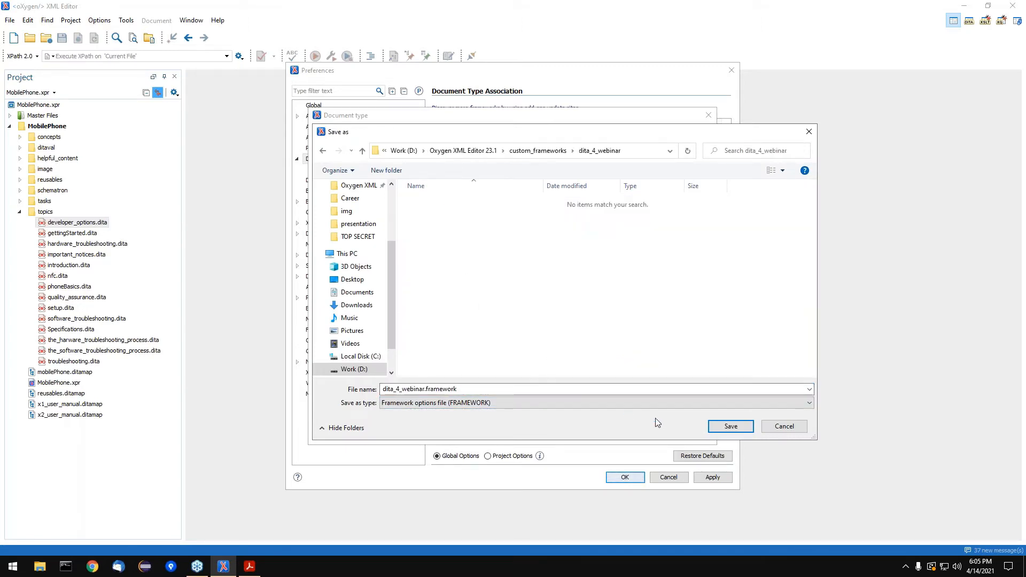
pyautogui.click(726, 427)
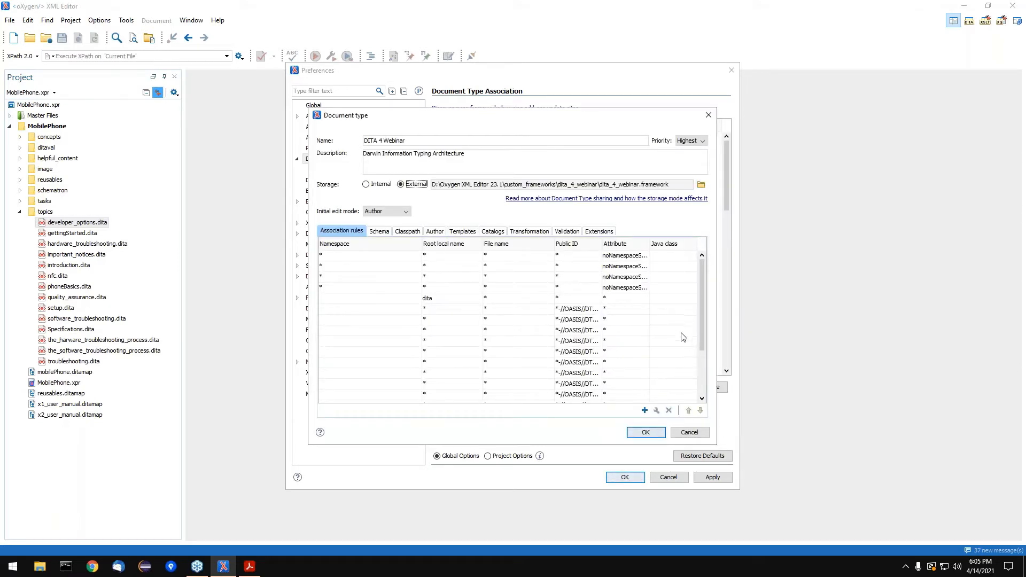
pyautogui.click(630, 434)
pyautogui.click(712, 477)
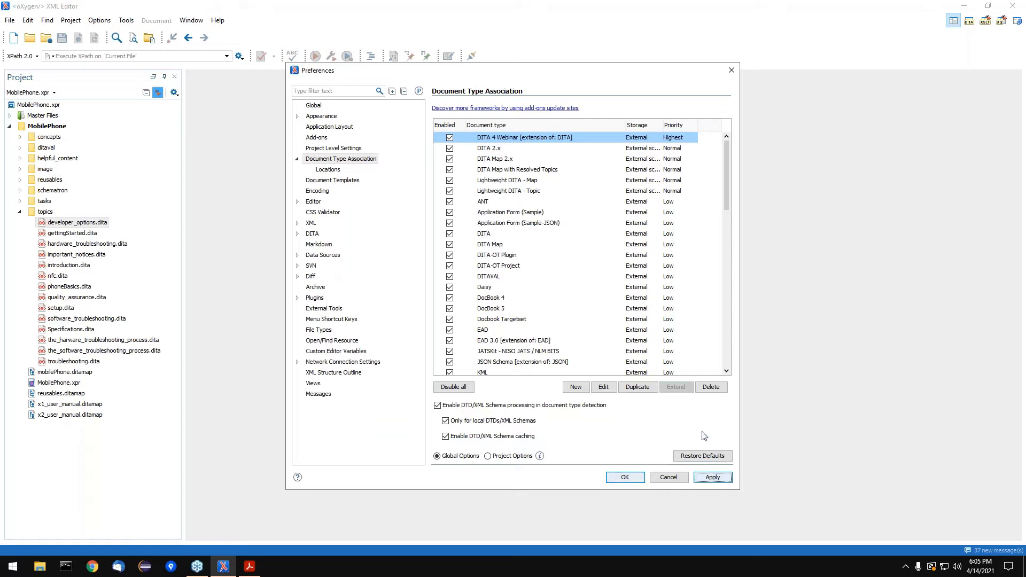
# Open the DITA 4 Webinar document type's Author actions in an enlarged dialog and start a new action
pyautogui.doubleClick(544, 140)
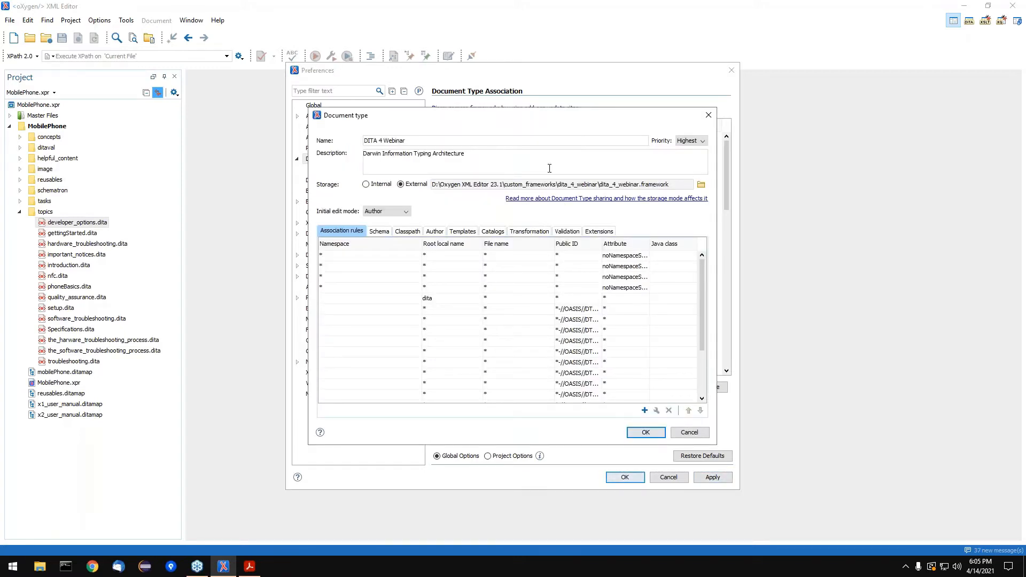
pyautogui.click(434, 233)
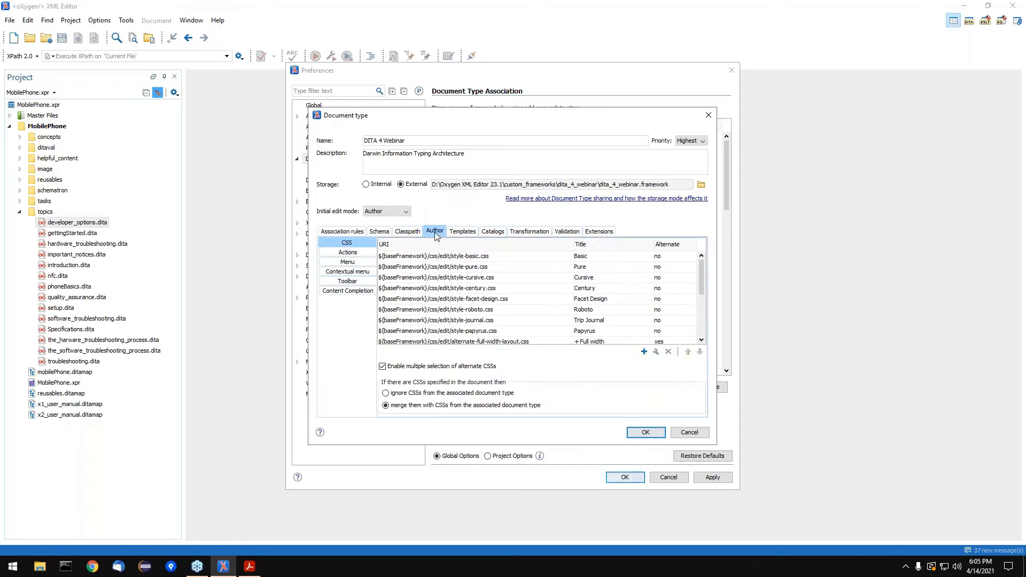
pyautogui.click(347, 253)
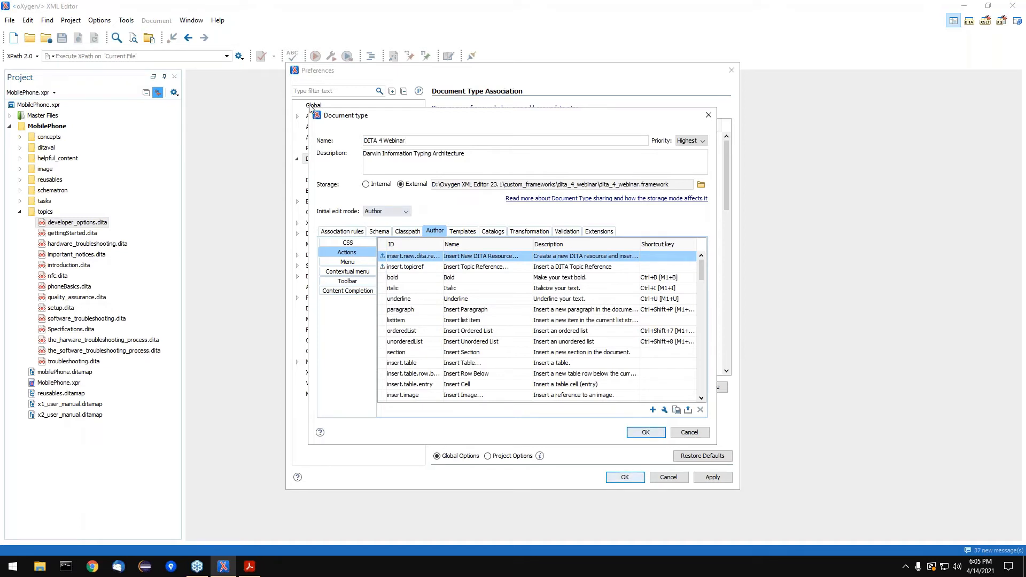
pyautogui.moveTo(309, 109); pyautogui.dragTo(261, 36)
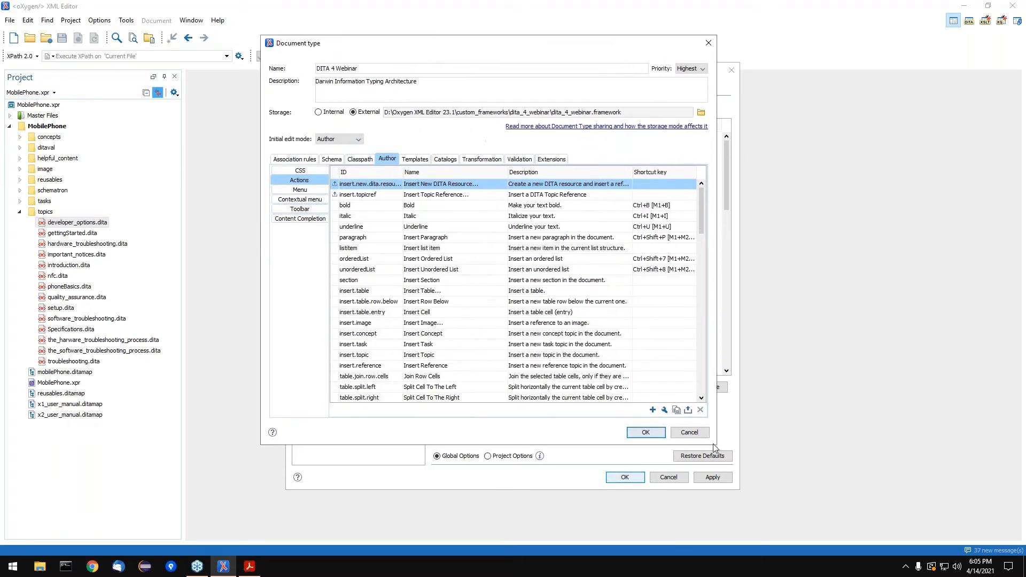
pyautogui.moveTo(715, 443); pyautogui.dragTo(780, 520)
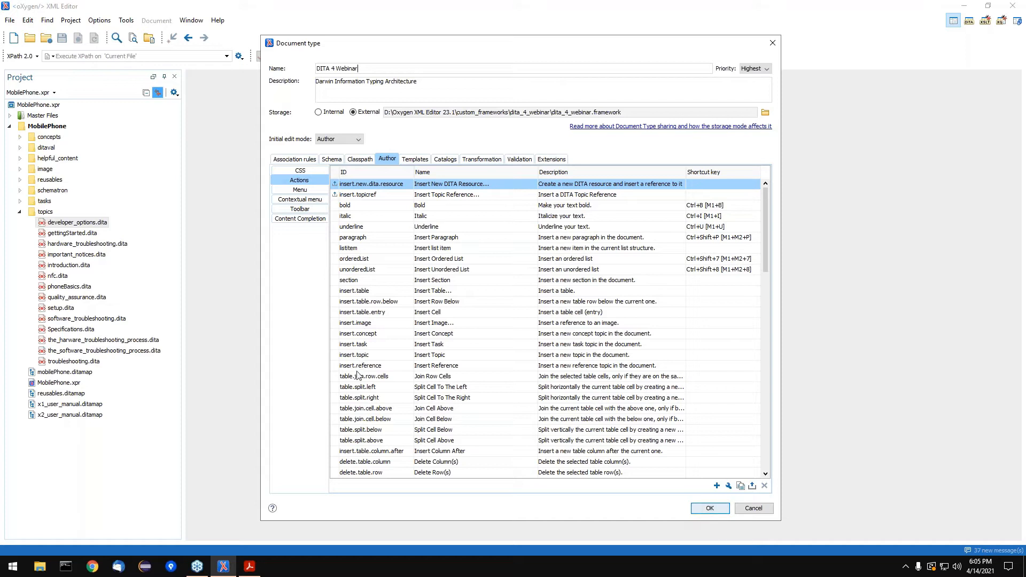
pyautogui.scroll(-10, 601, 382)
pyautogui.scroll(10, 596, 356)
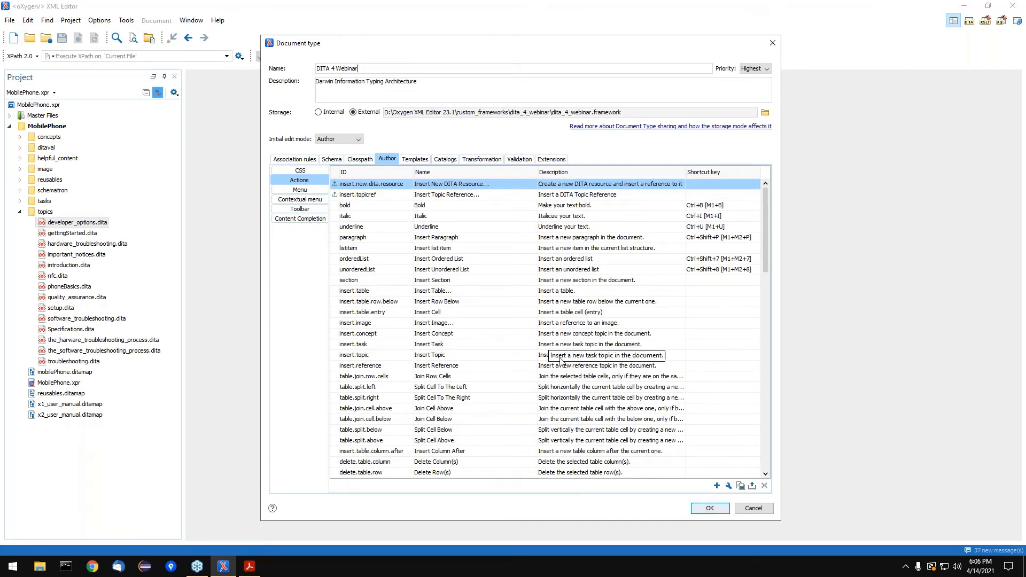
pyautogui.click(717, 485)
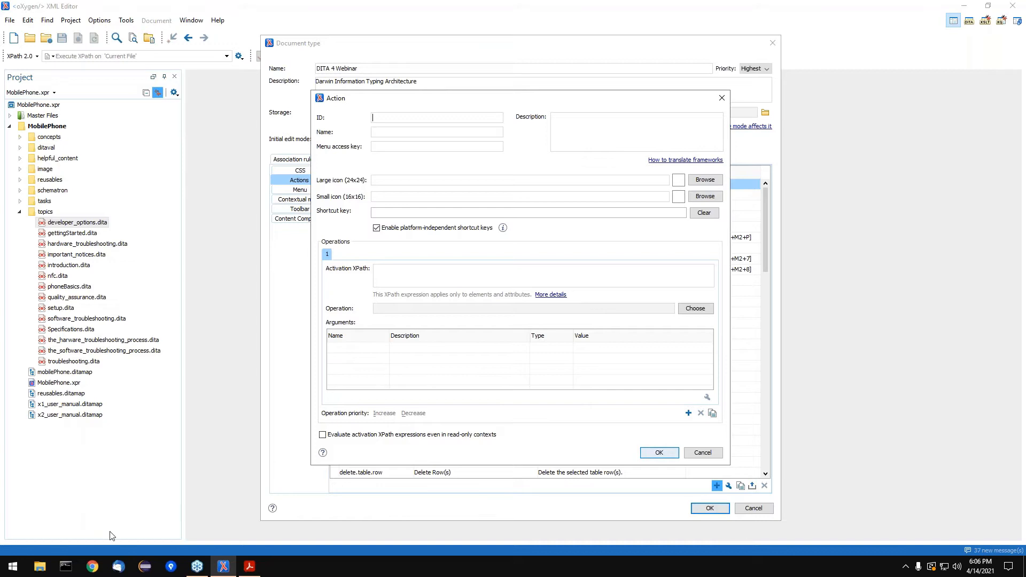
# Copy the hazardstatement XML fragment from helpful content.txt in D:\_Customizing the editing experience_\presentation and return to the new action's settings
pyautogui.click(39, 567)
pyautogui.doubleClick(432, 185)
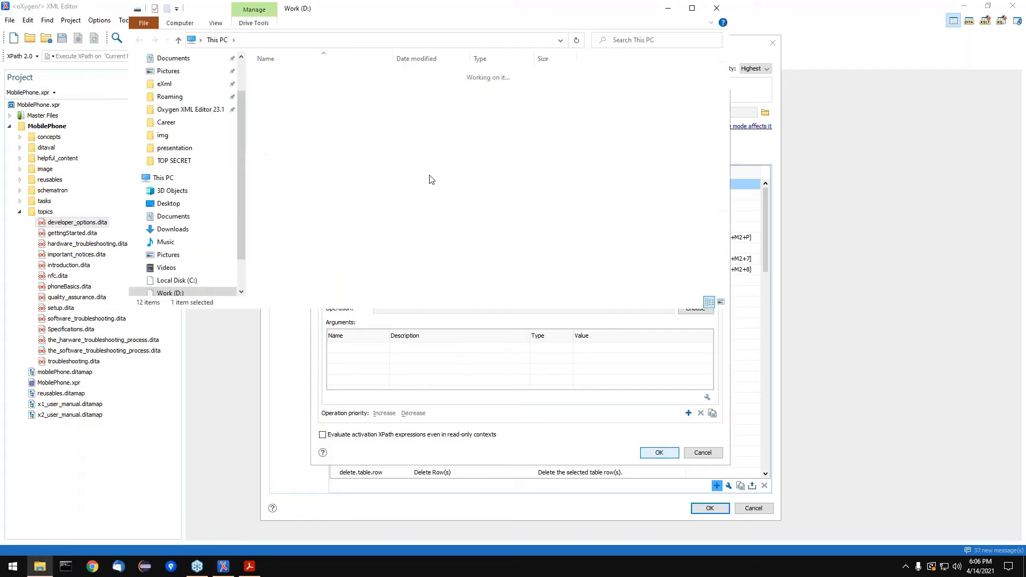
pyautogui.doubleClick(314, 77)
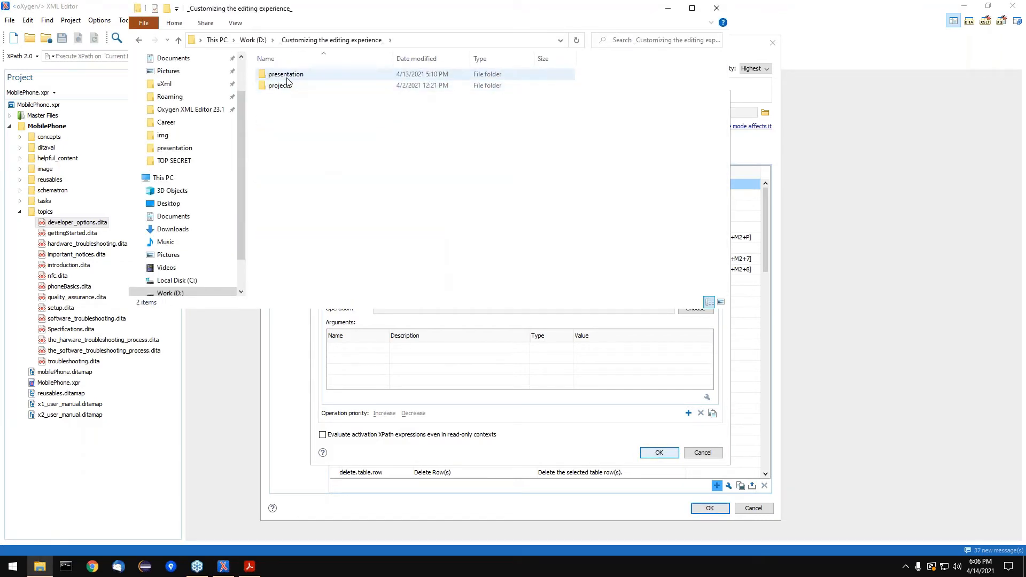
pyautogui.doubleClick(293, 75)
pyautogui.doubleClick(291, 97)
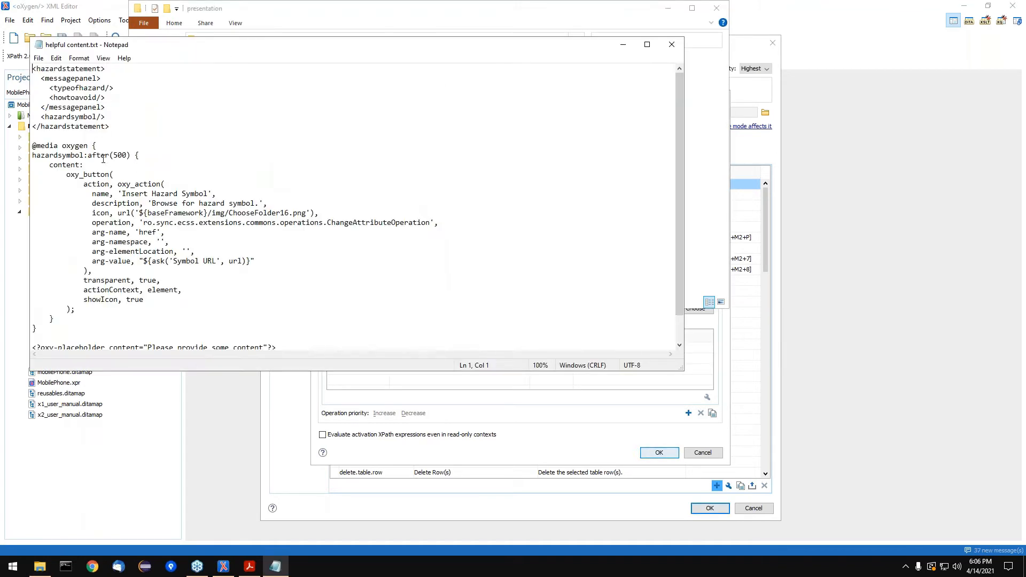
pyautogui.moveTo(116, 126); pyautogui.dragTo(33, 69)
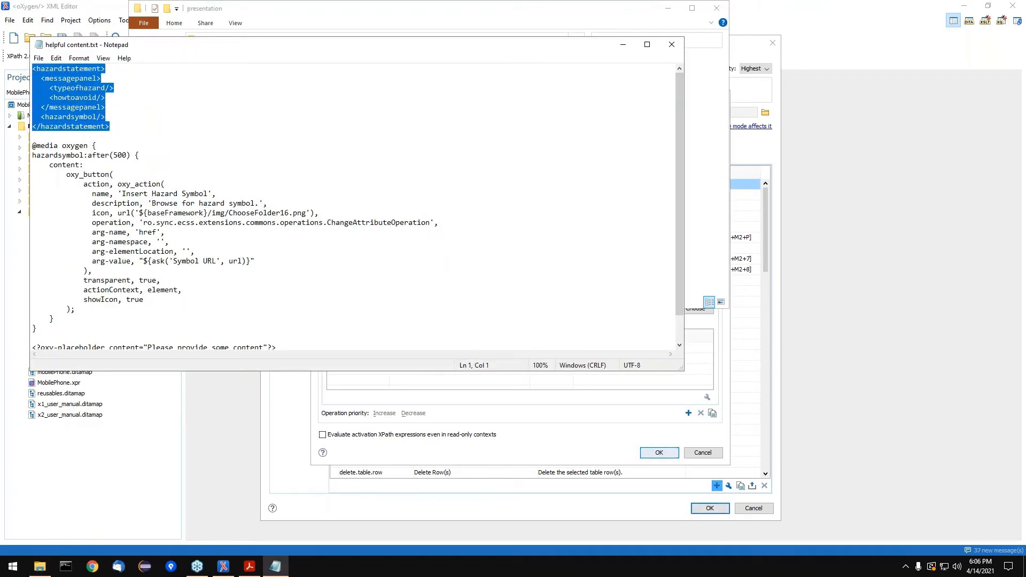
pyautogui.click(671, 44)
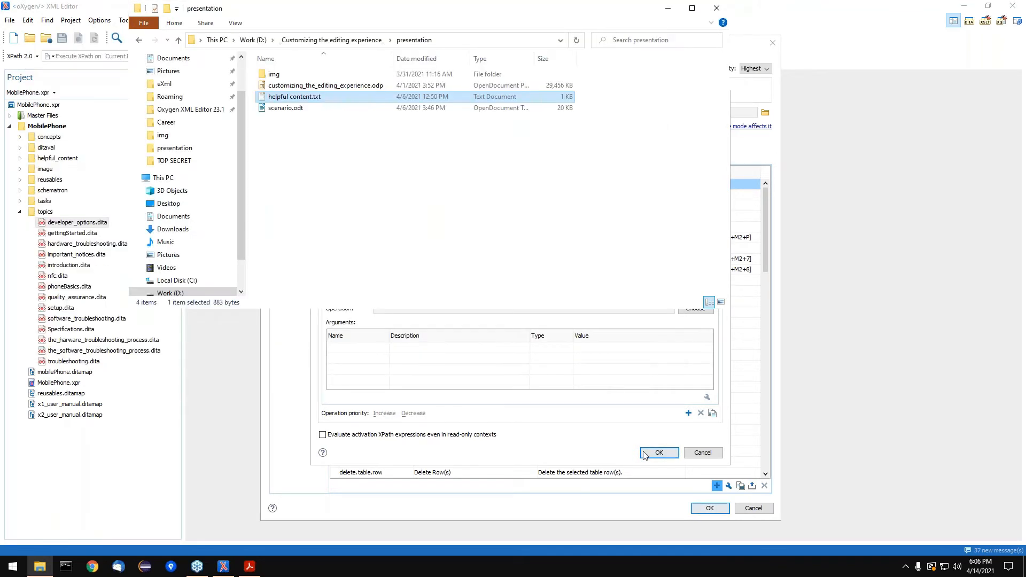
pyautogui.click(608, 420)
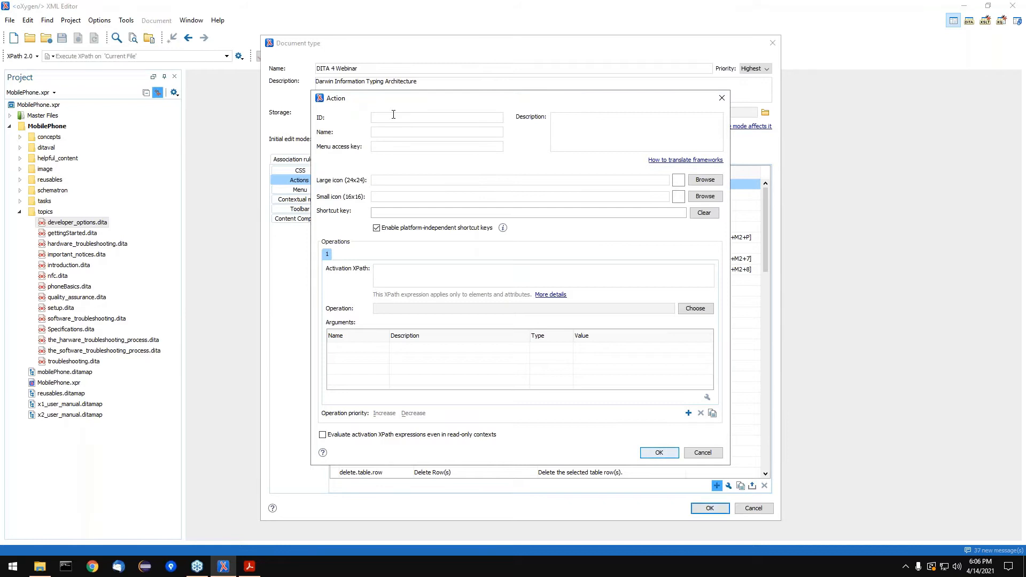
# Give the new action the ID insert.hazardstatement, the description "Action that insert a hazardstatement." and the name Insert Hazardstatement
pyautogui.write('haza')
pyautogui.write('rdstatement')
pyautogui.write(' that ')
pyautogui.write('insert a hazar')
pyautogui.write('dstatement.')
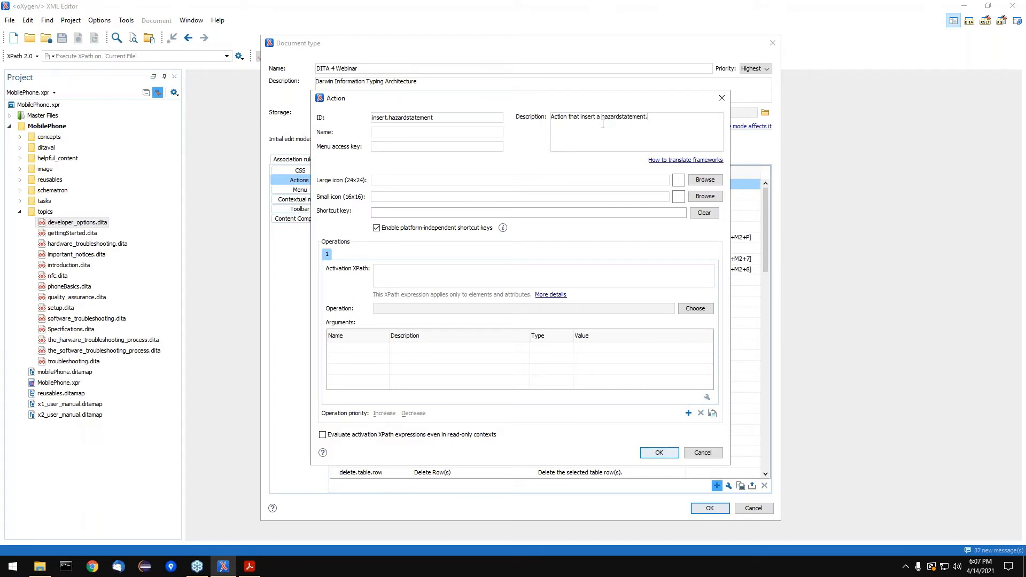
pyautogui.click(406, 132)
pyautogui.write('Insert Hazardstatement')
# Set the action's large icon to Warning24.png from the frameworks\dita\img folder of Oxygen XML Editor 23.1
pyautogui.click(390, 179)
pyautogui.click(704, 180)
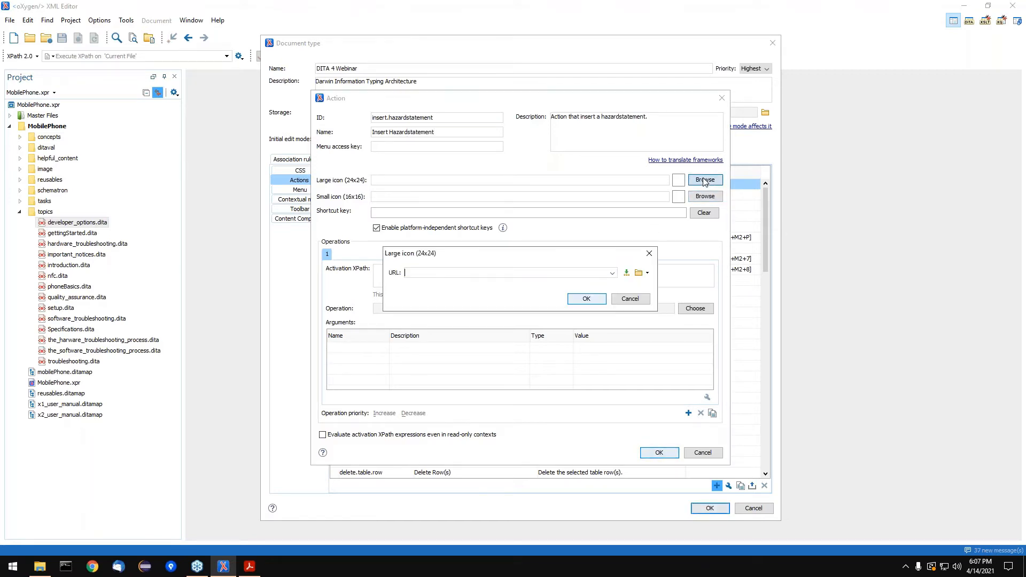
pyautogui.click(637, 272)
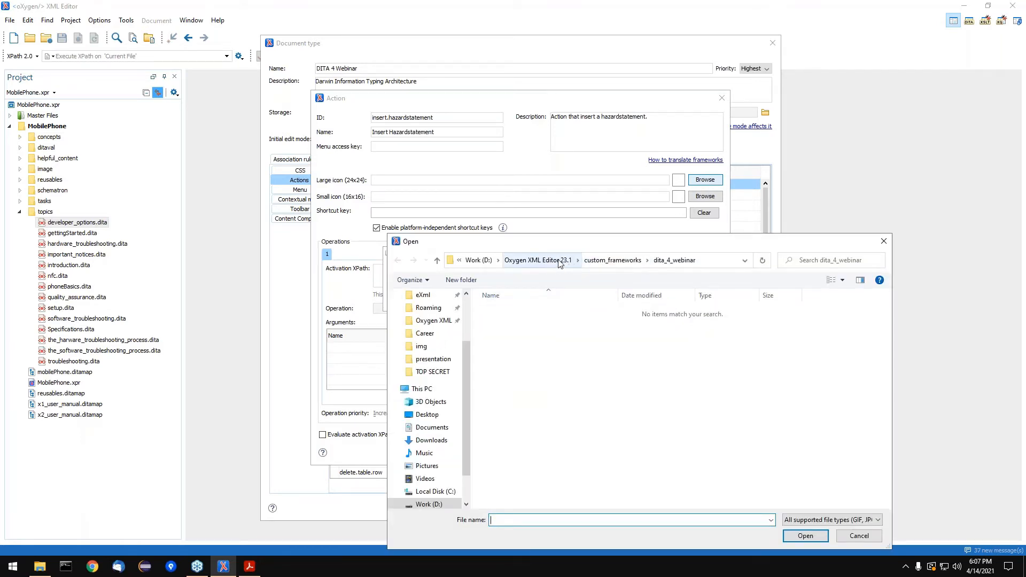
pyautogui.click(537, 262)
pyautogui.doubleClick(516, 345)
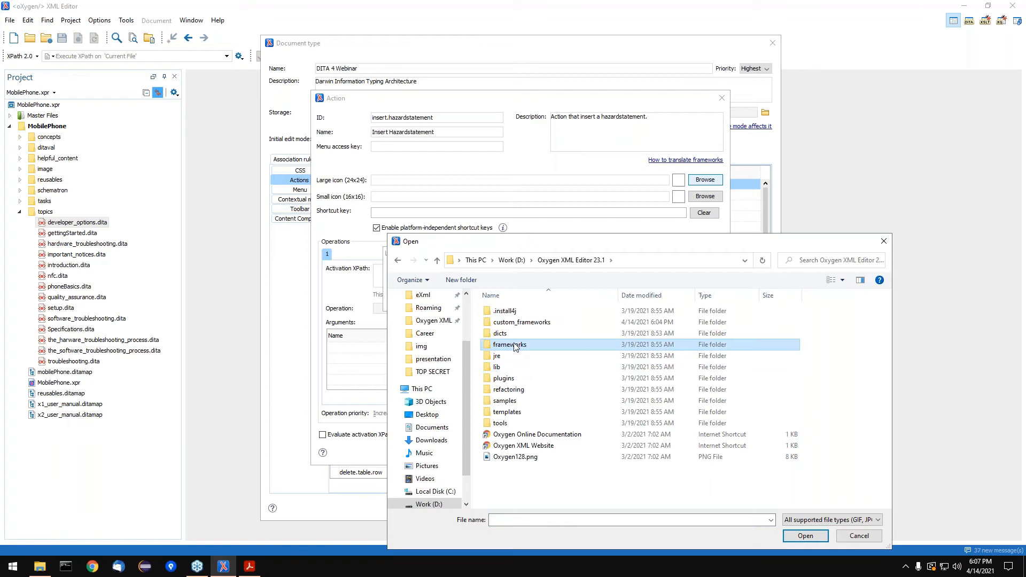
pyautogui.doubleClick(500, 345)
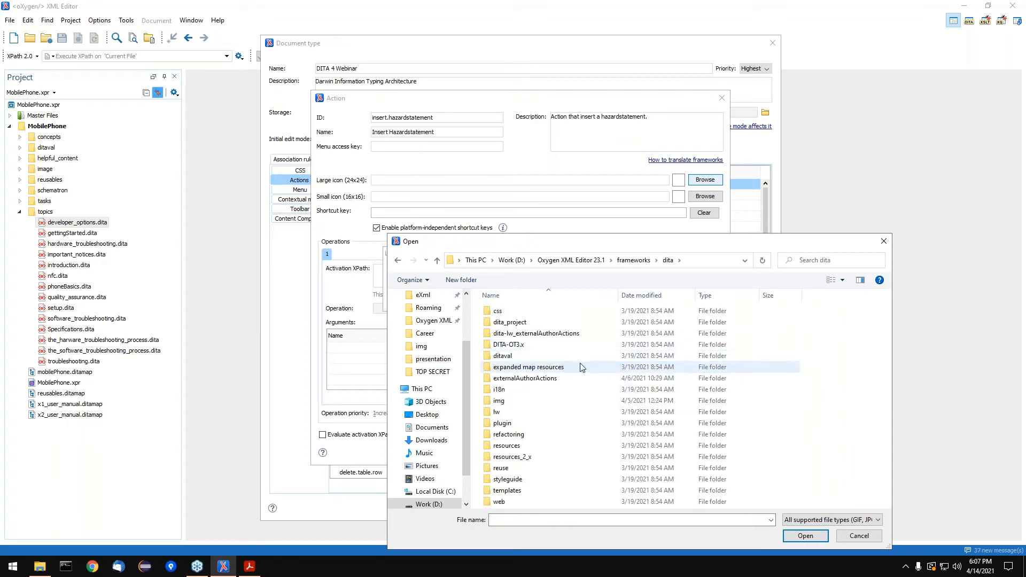
pyautogui.doubleClick(500, 400)
pyautogui.scroll(-10, 641, 454)
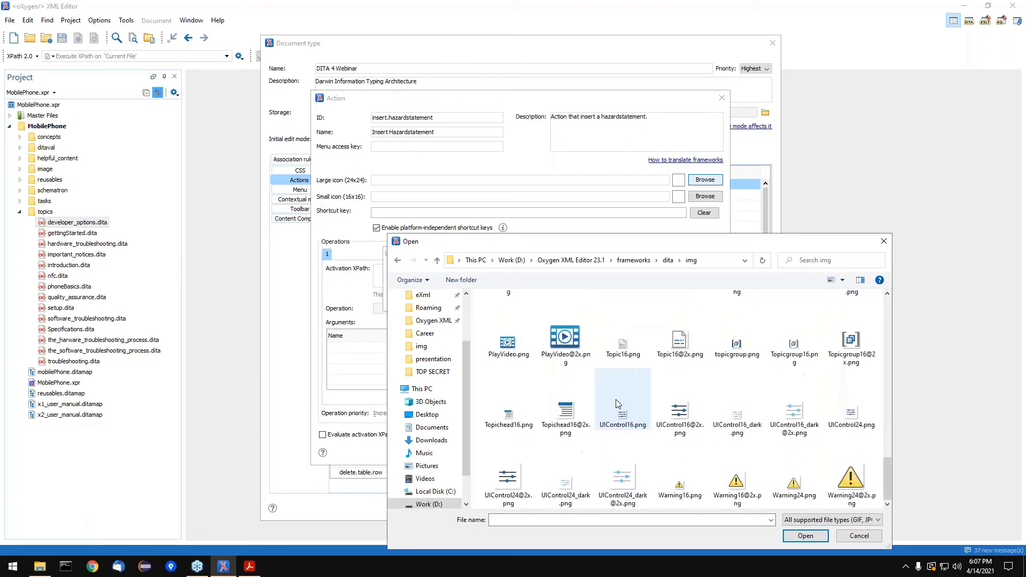
pyautogui.click(794, 481)
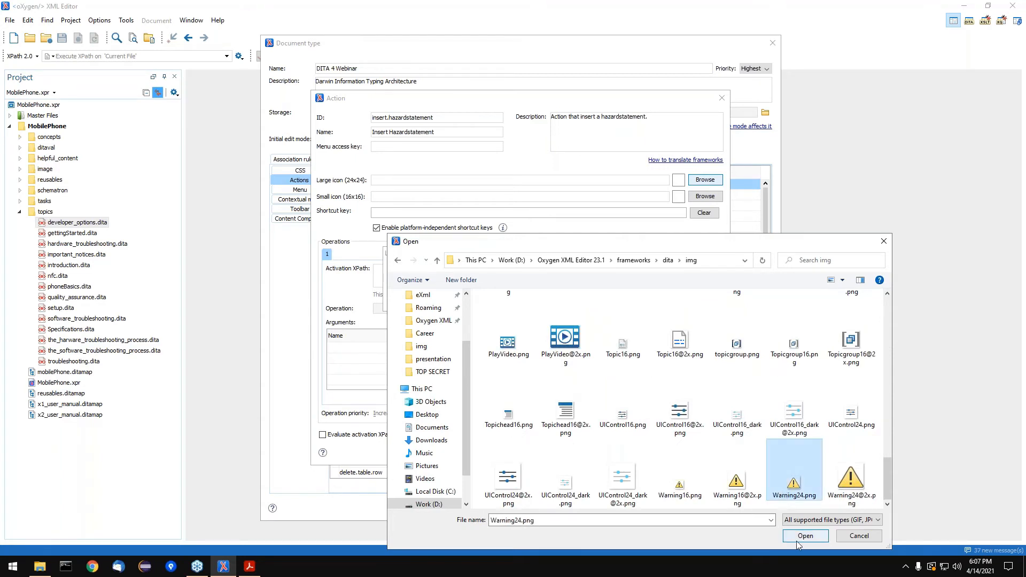
pyautogui.click(804, 536)
pyautogui.click(592, 299)
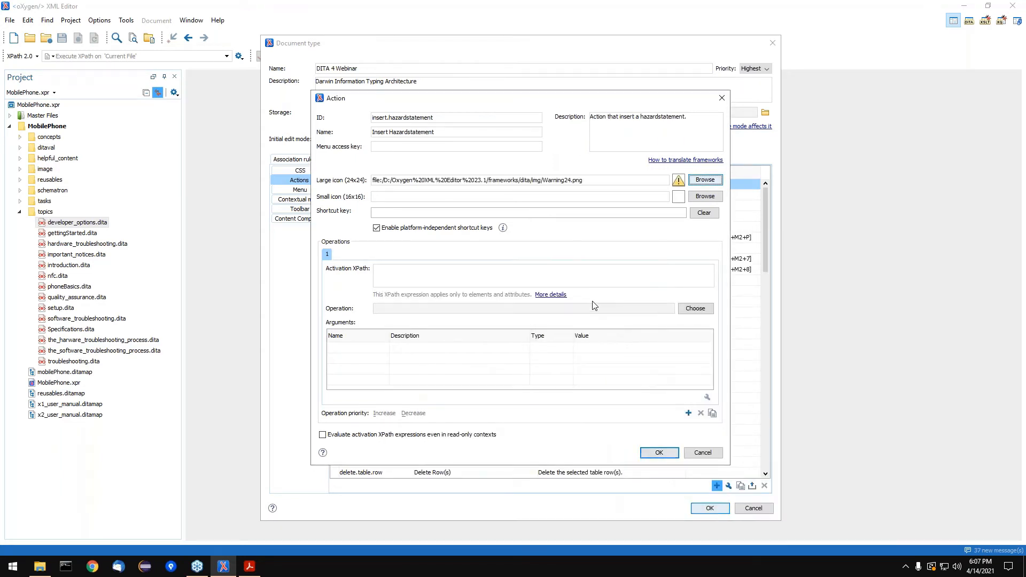
# Set the action's small icon to Warning16.png from the same dita\img folder
pyautogui.click(705, 196)
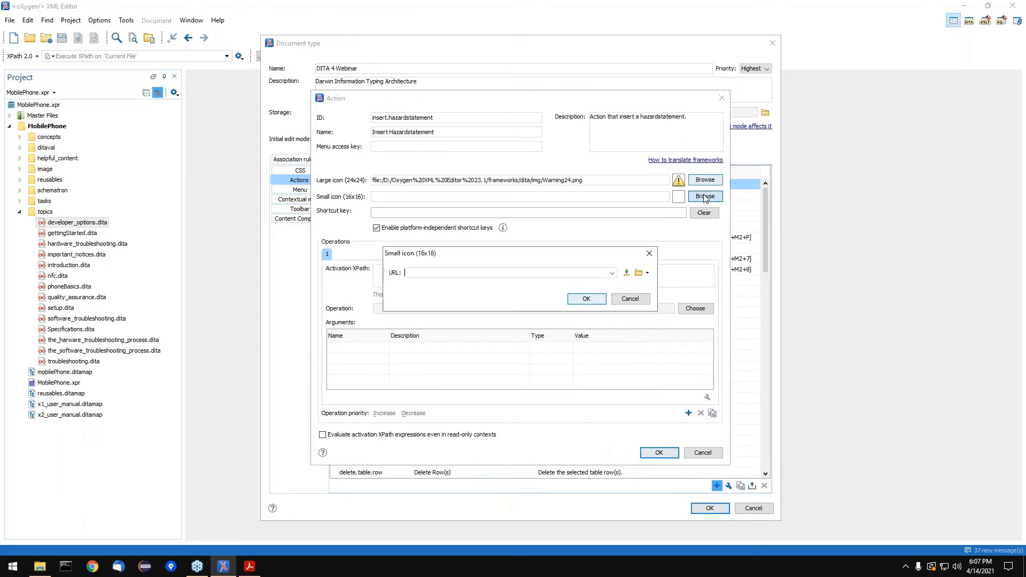
pyautogui.click(640, 276)
pyautogui.scroll(-10, 678, 454)
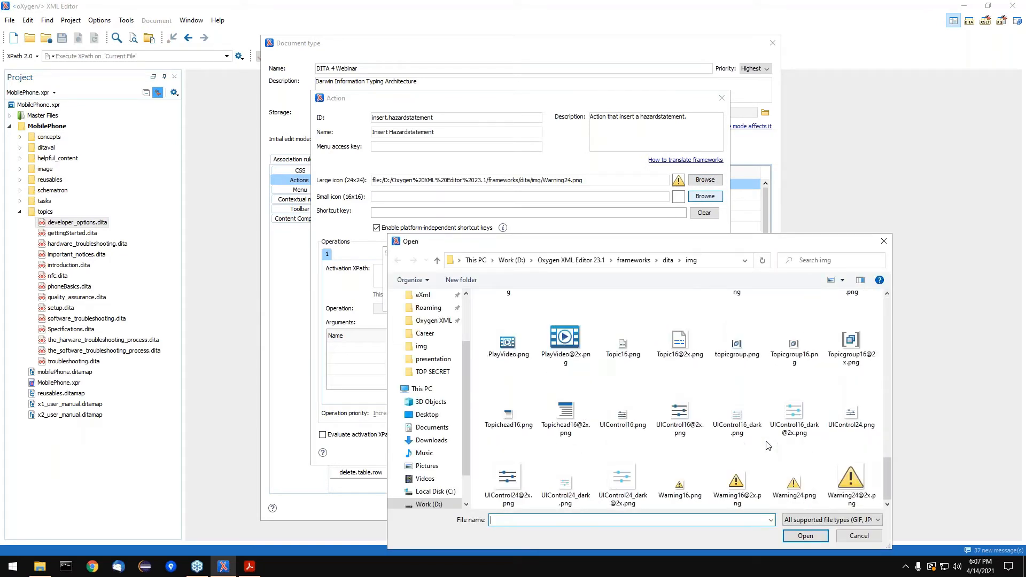
pyautogui.click(678, 489)
pyautogui.click(805, 535)
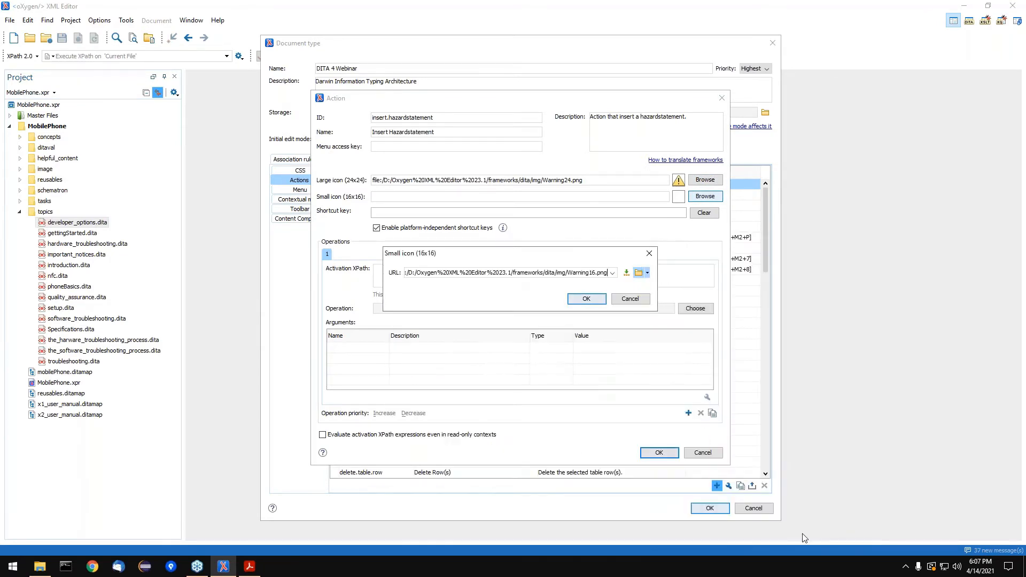
pyautogui.click(588, 299)
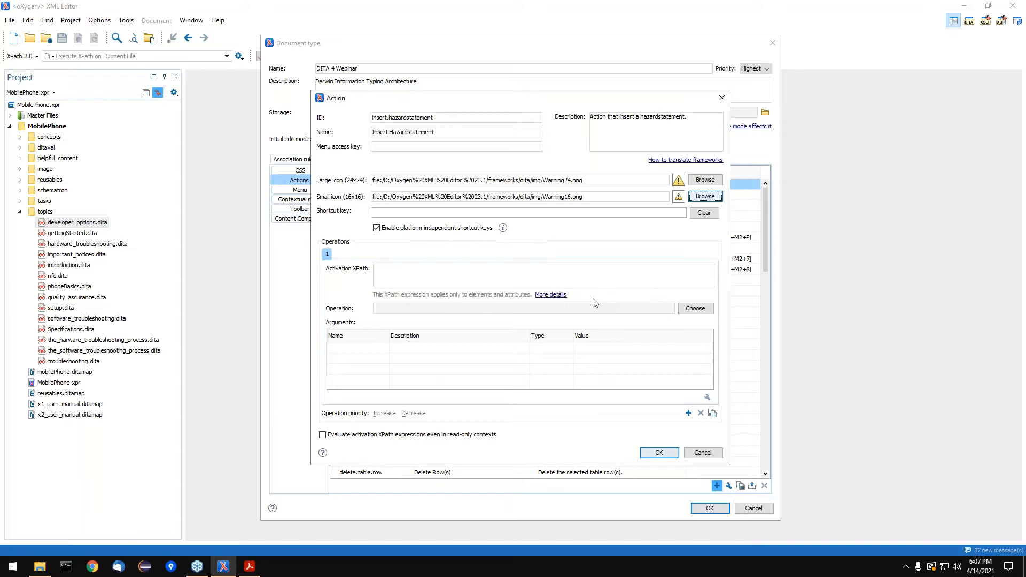
# Assign the shortcut Ctrl+Shift+H (M1+M2+H) to the action and choose InsertFragmentOperation as its operation
pyautogui.click(377, 213)
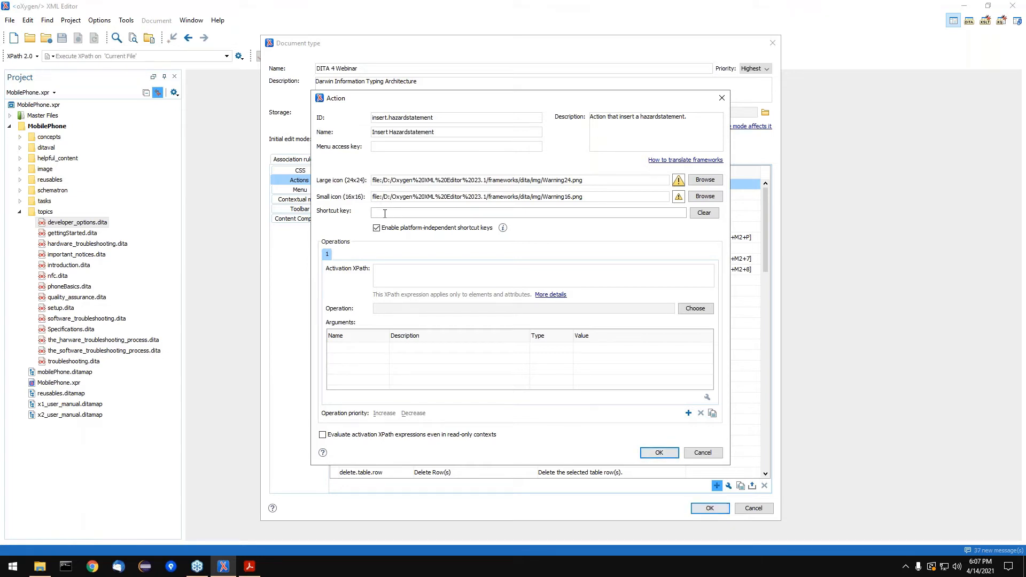
pyautogui.hotkey('ctrl', 'shift', 'h')
pyautogui.click(686, 310)
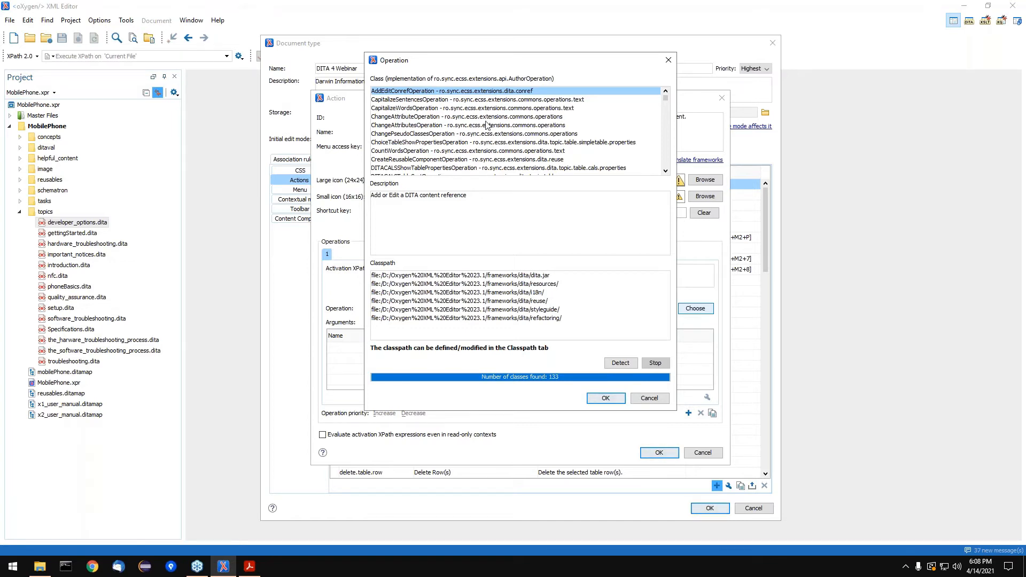
pyautogui.scroll(-7, 486, 124)
pyautogui.scroll(-5, 486, 125)
pyautogui.scroll(-3, 482, 122)
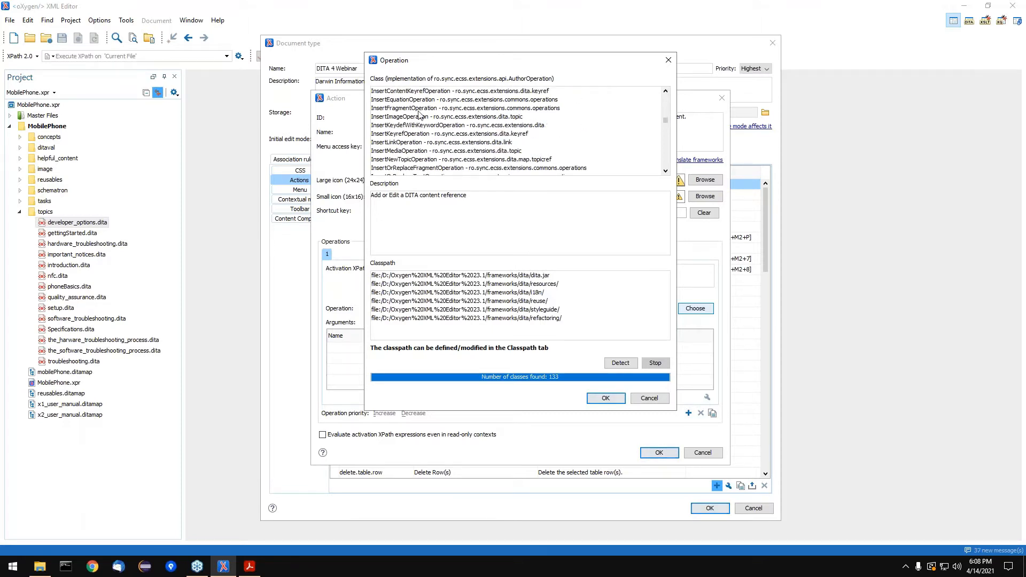
pyautogui.click(379, 109)
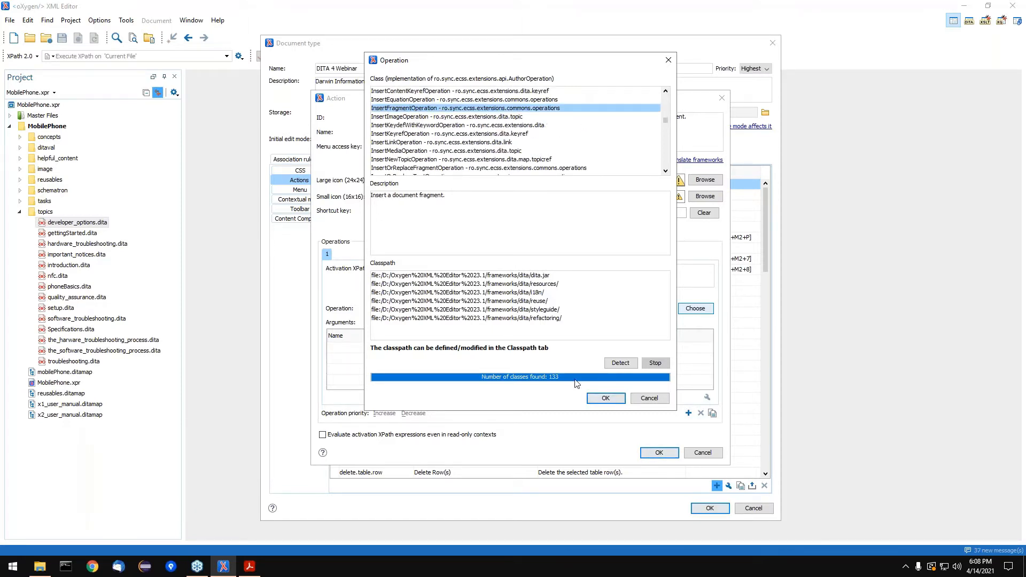
pyautogui.click(605, 398)
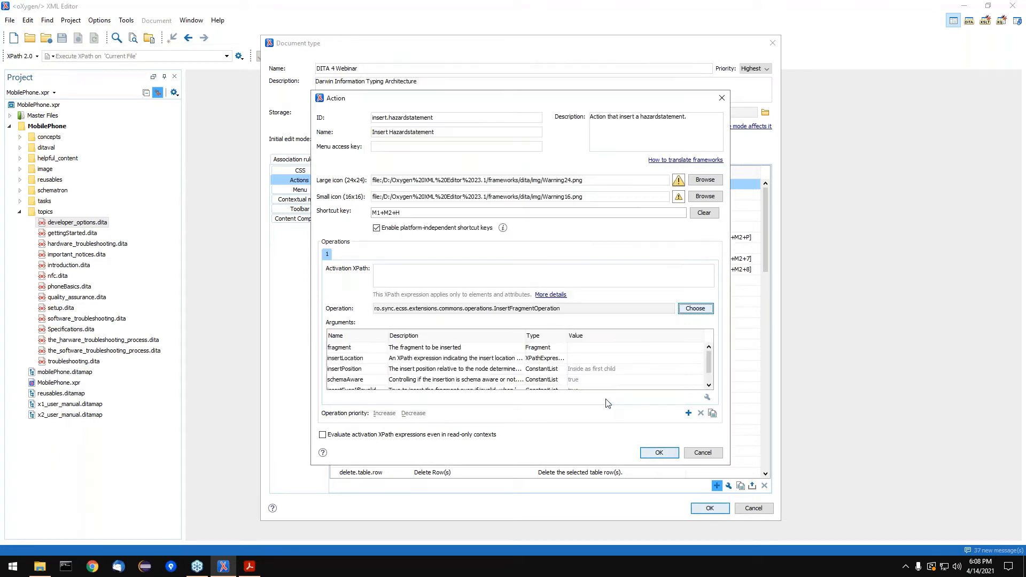
# Paste the copied hazardstatement XML as the value of the operation's fragment argument and confirm it
pyautogui.doubleClick(606, 348)
pyautogui.rightClick(417, 269)
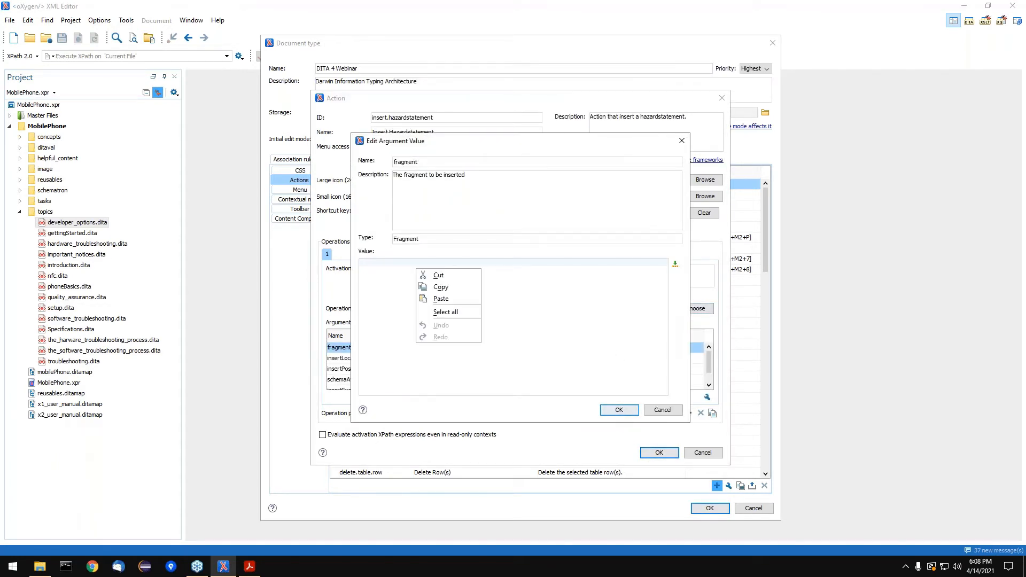
pyautogui.click(454, 291)
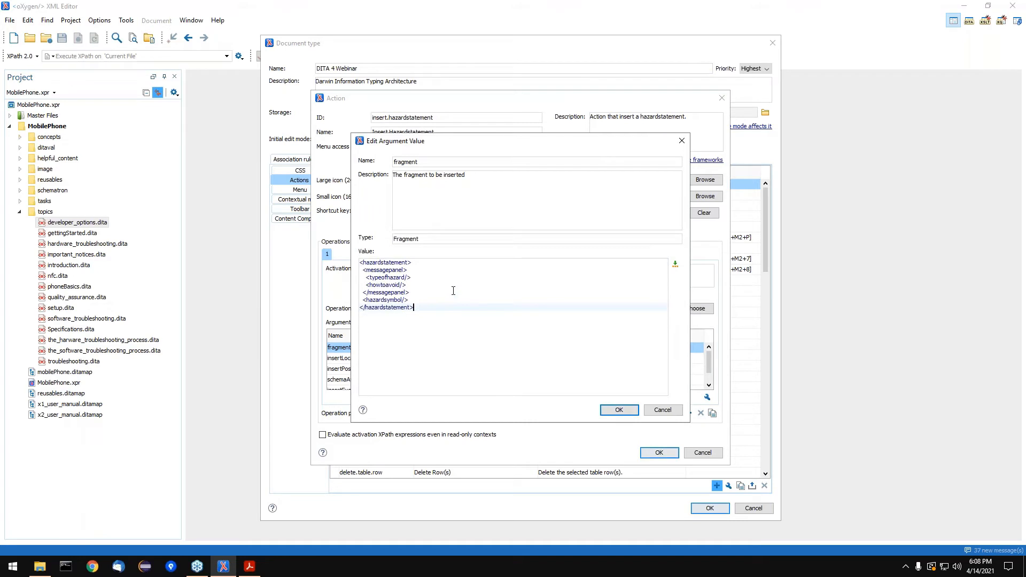
pyautogui.click(619, 409)
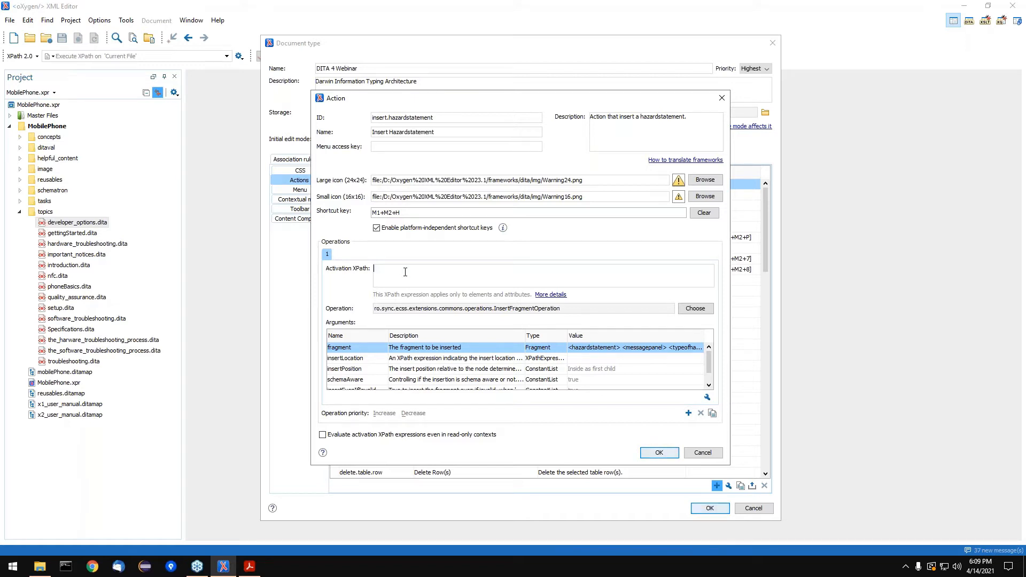
# Set the activation XPath to oxy:allows-child-element("*", "class", " hazard-d/hazardstatement ") and save the action
pyautogui.write('oxy:')
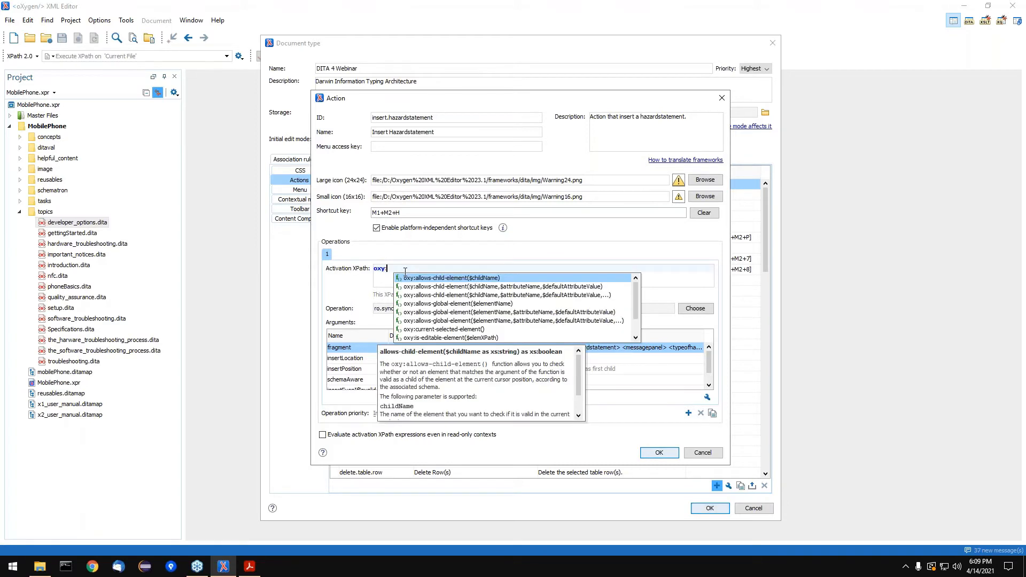
pyautogui.press('Down')
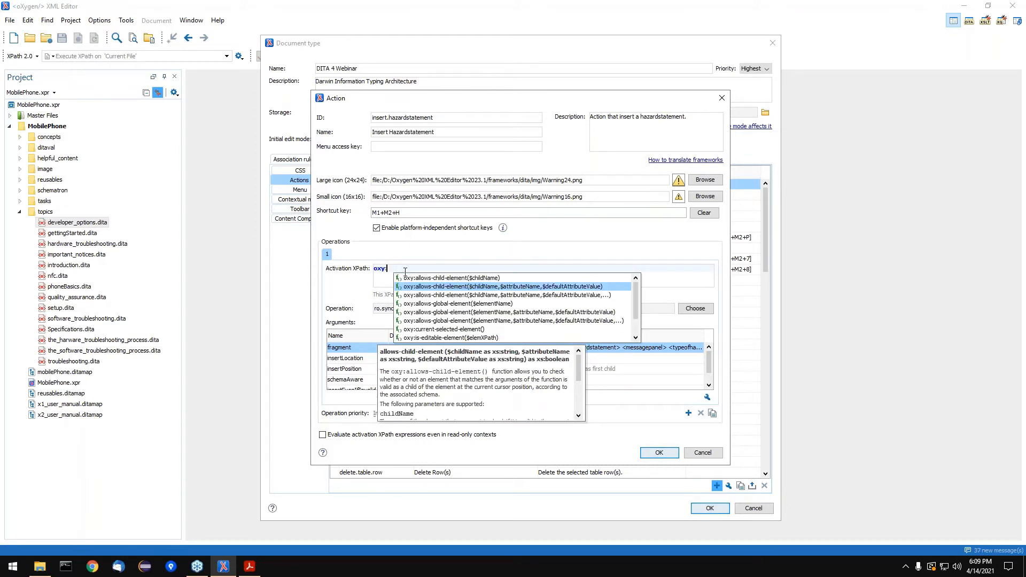
pyautogui.press('Return')
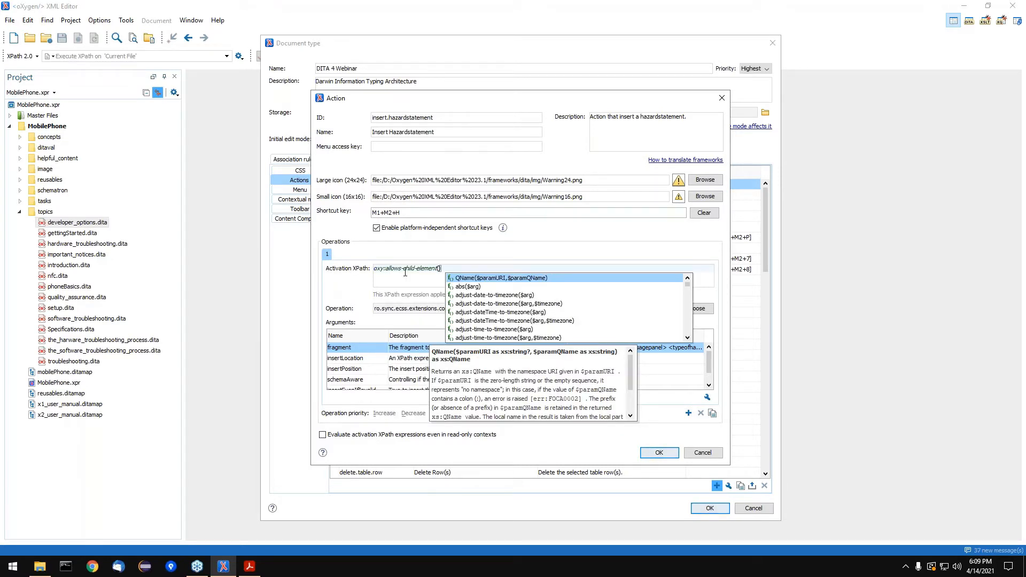
pyautogui.write('"*')
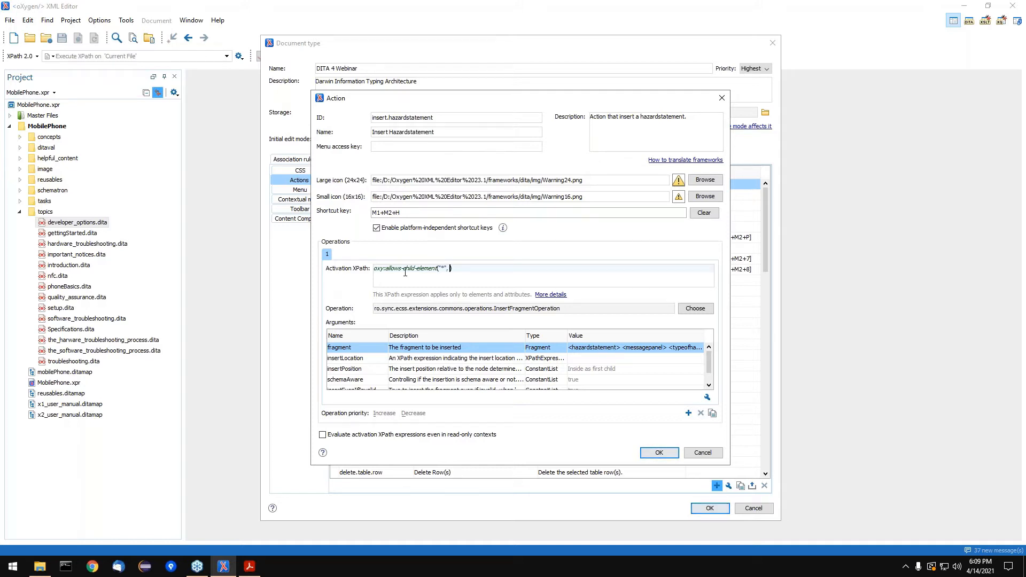
pyautogui.write(', "class')
pyautogui.press('Right')
pyautogui.write(',')
pyautogui.press('Left')
pyautogui.press('Left')
pyautogui.write('hazard-d/')
pyautogui.press('Escape')
pyautogui.write('hazardstatement')
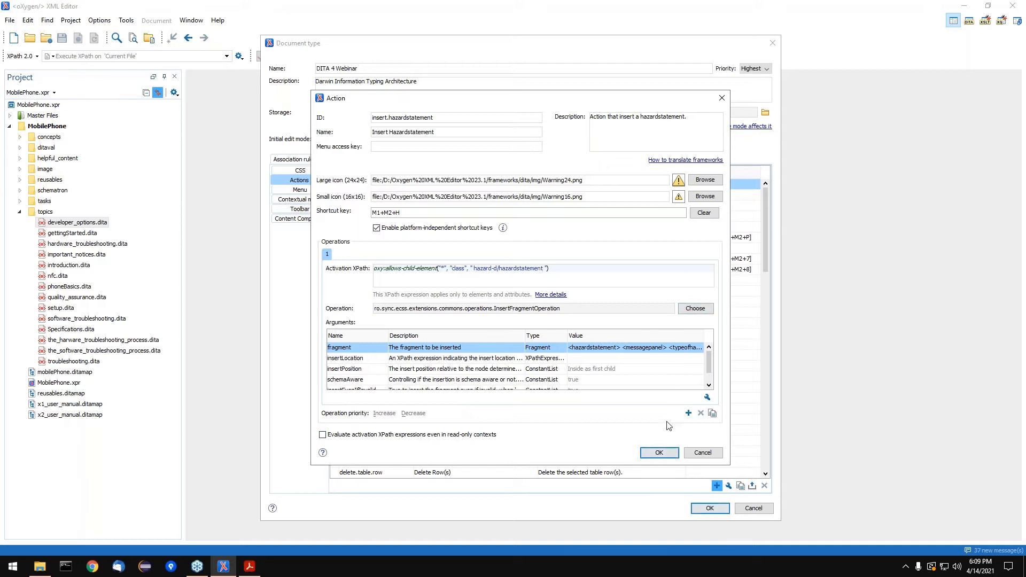
pyautogui.click(657, 453)
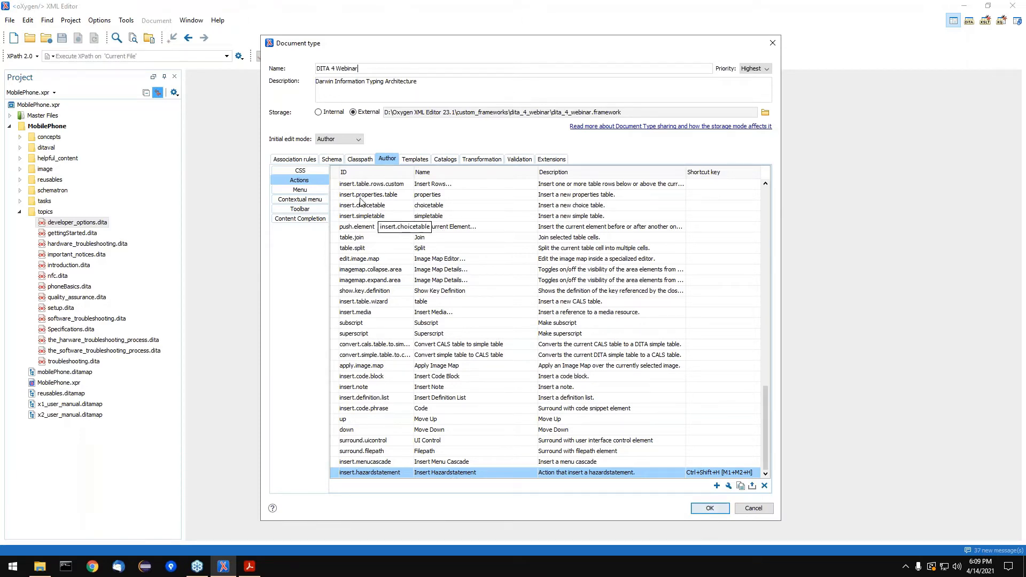
# Add the insert.hazardstatement action to the framework menu's Insert submenu, directly after Insert Note
pyautogui.click(302, 191)
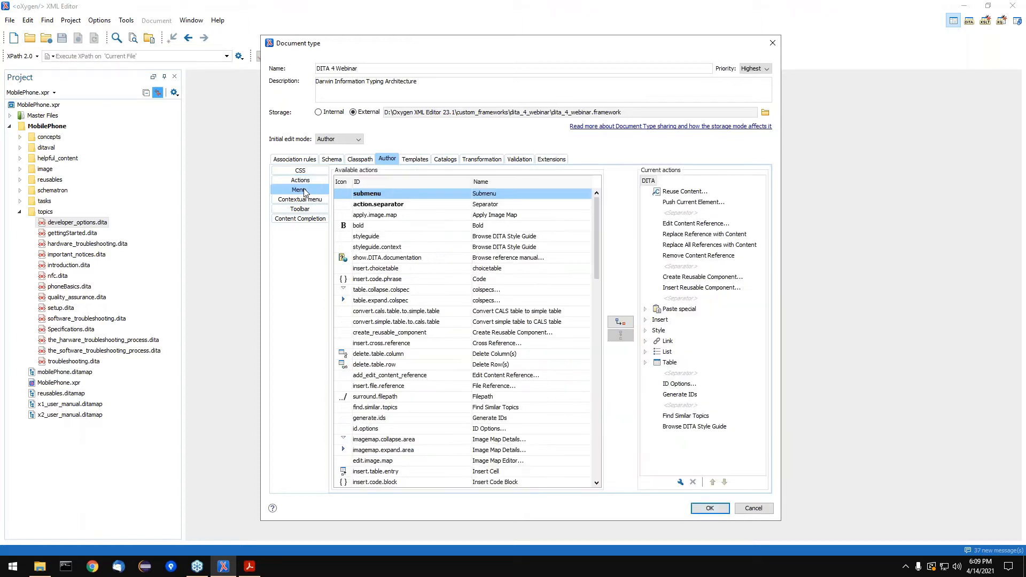
pyautogui.click(406, 181)
pyautogui.scroll(-3, 436, 244)
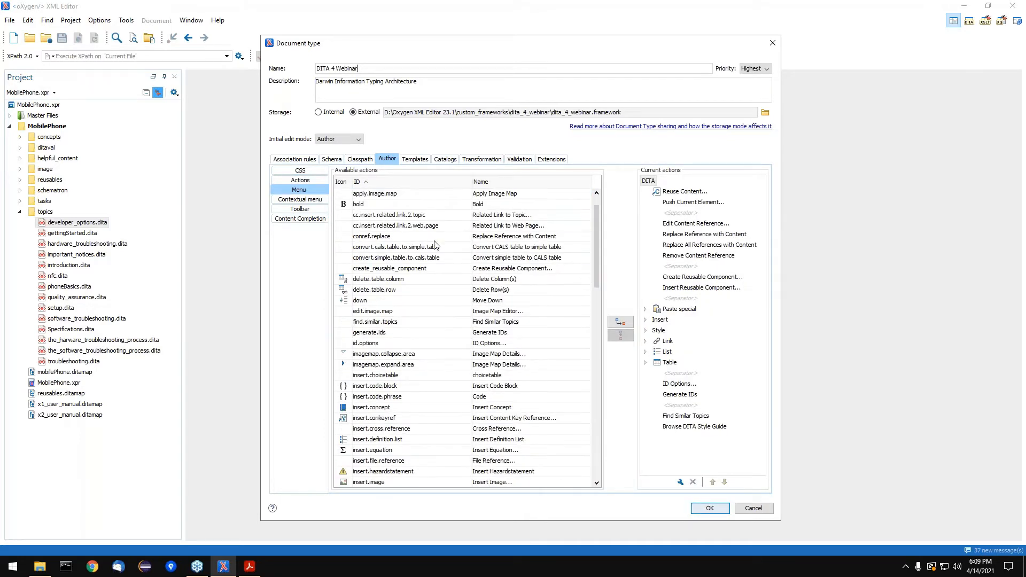
pyautogui.scroll(-3, 436, 244)
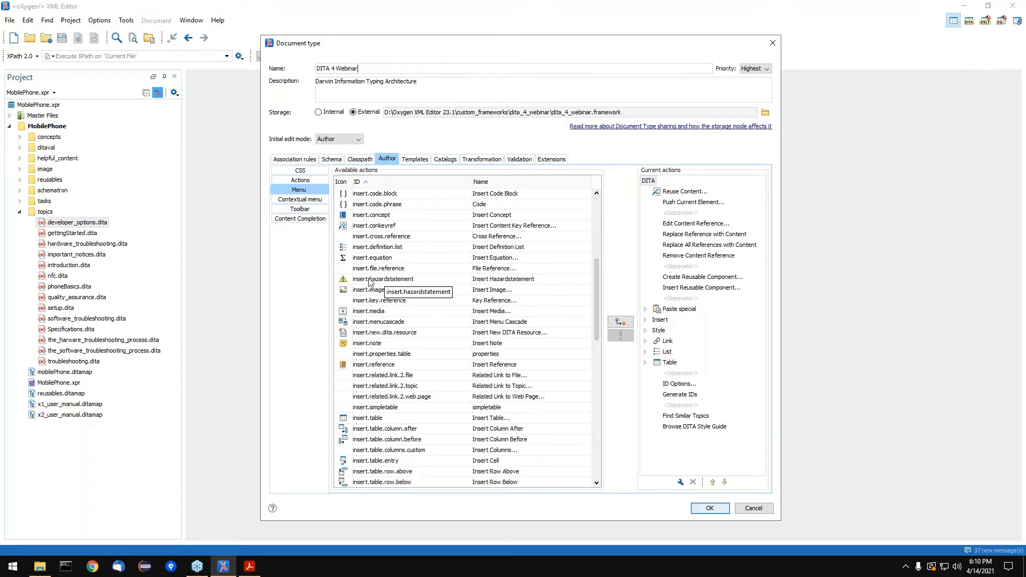
pyautogui.click(365, 279)
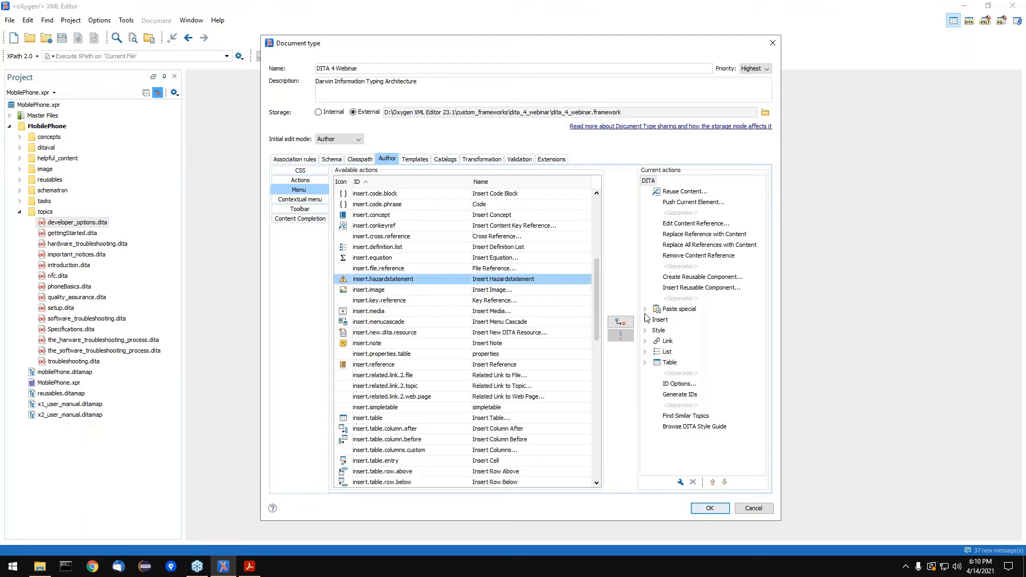
pyautogui.click(644, 320)
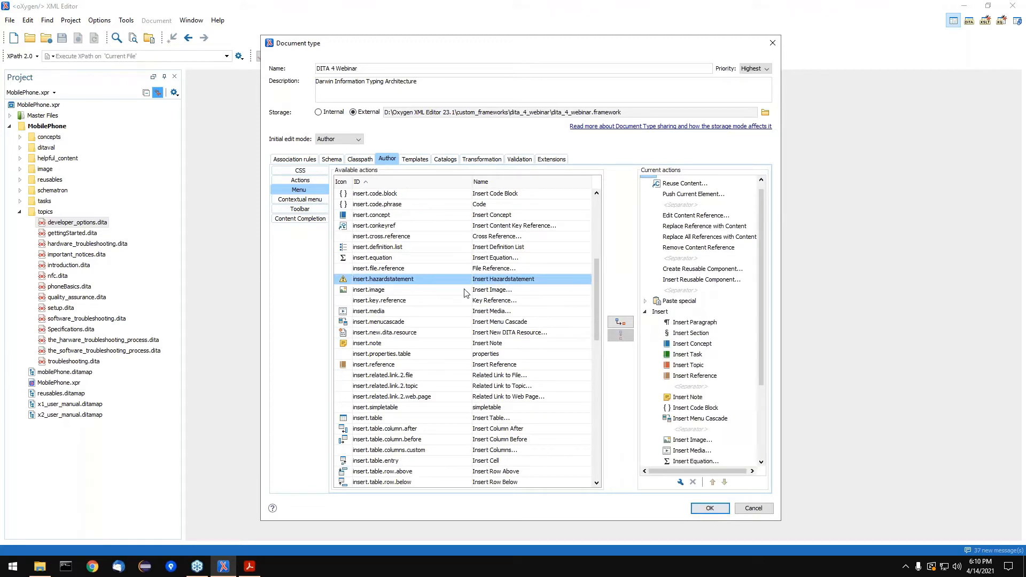
pyautogui.click(691, 398)
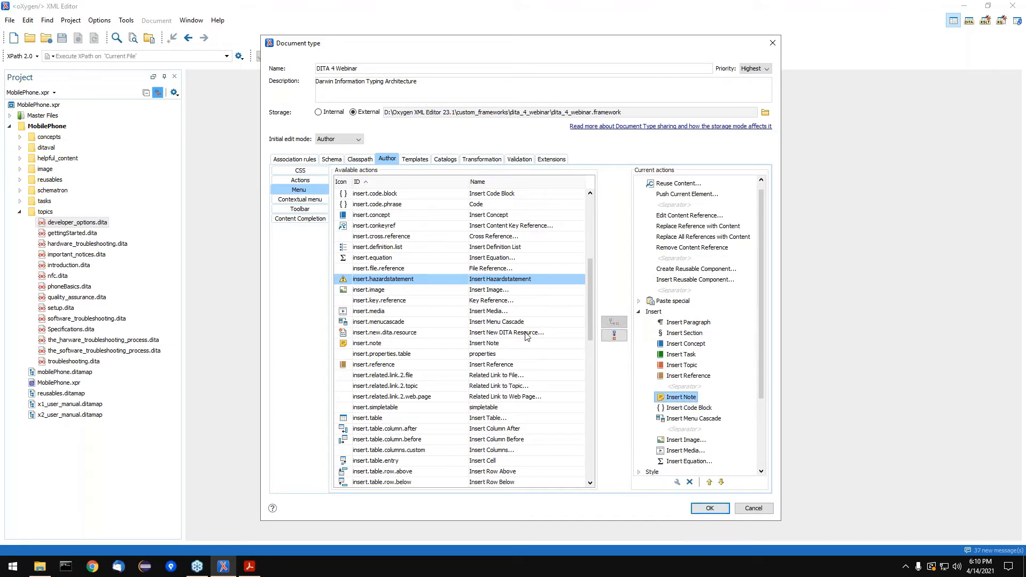
pyautogui.click(614, 335)
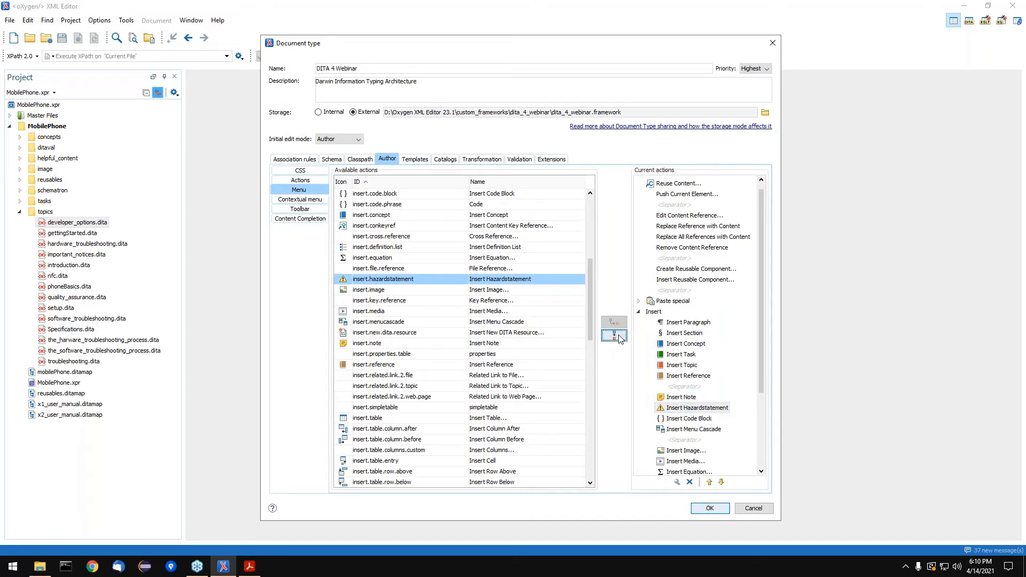
# Add the insert.hazardstatement action to the contextual menu's Insert submenu, directly after Insert Note
pyautogui.click(316, 200)
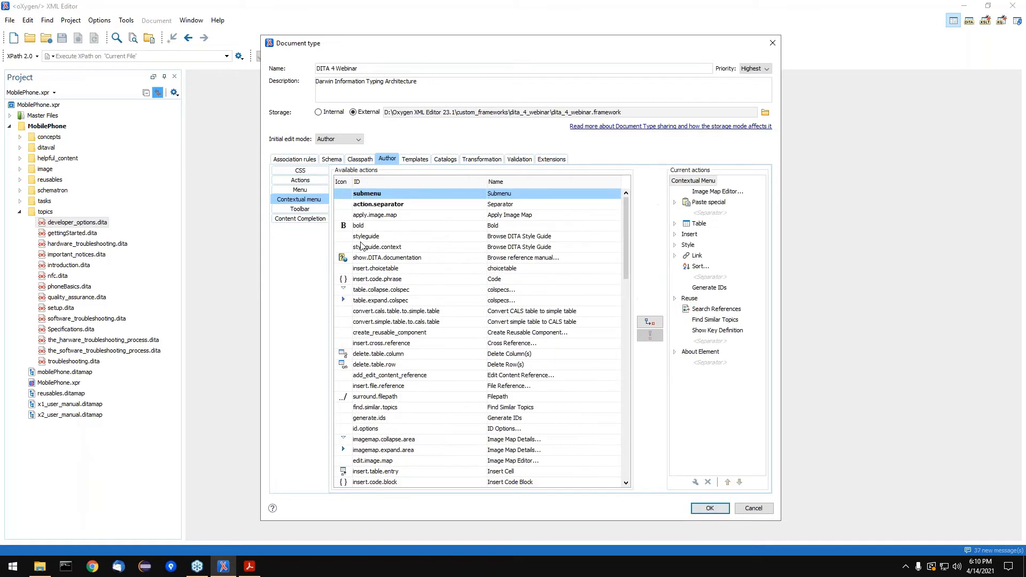
pyautogui.click(367, 186)
pyautogui.scroll(-4, 495, 366)
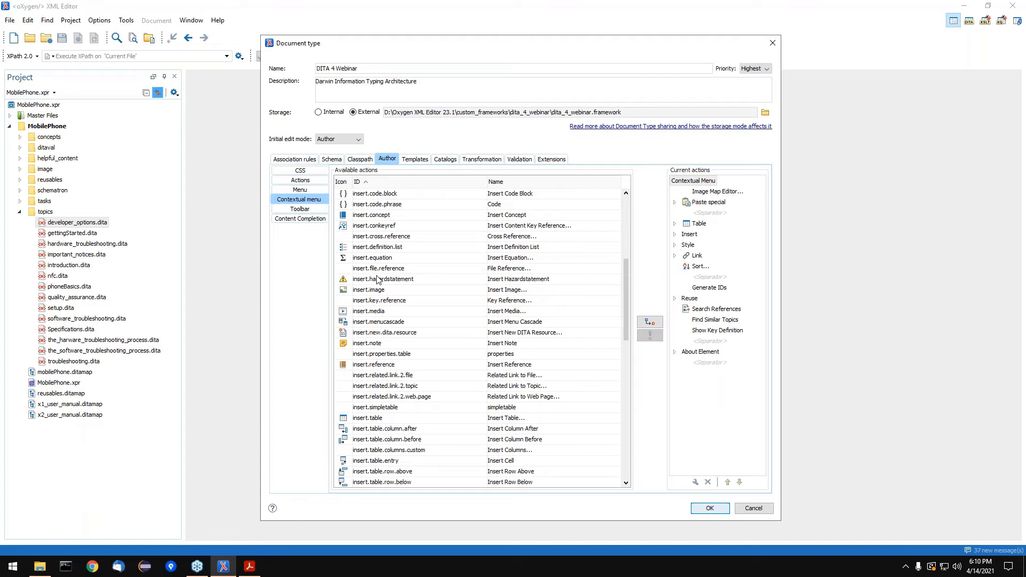
pyautogui.click(379, 281)
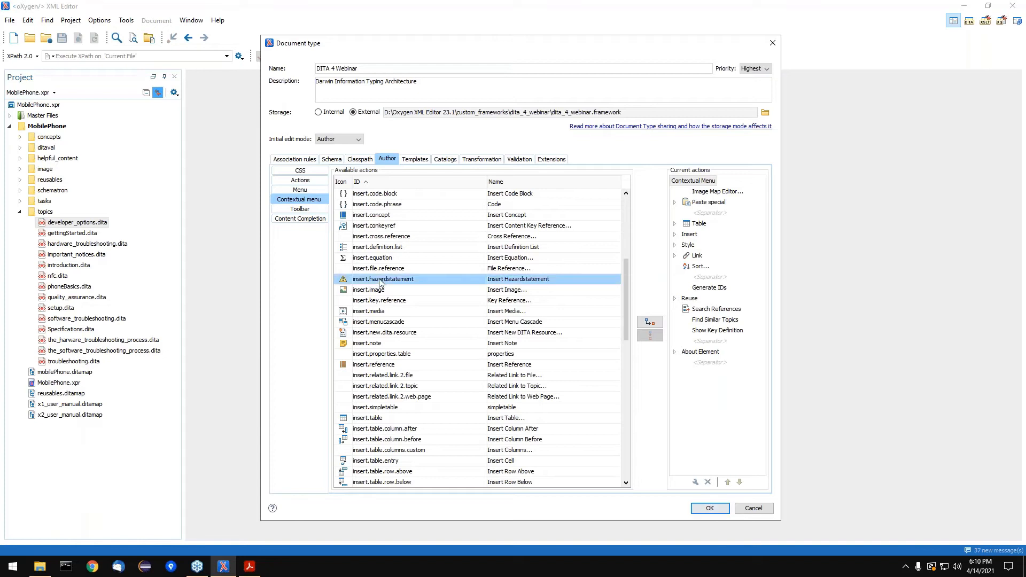
pyautogui.click(675, 235)
pyautogui.click(702, 300)
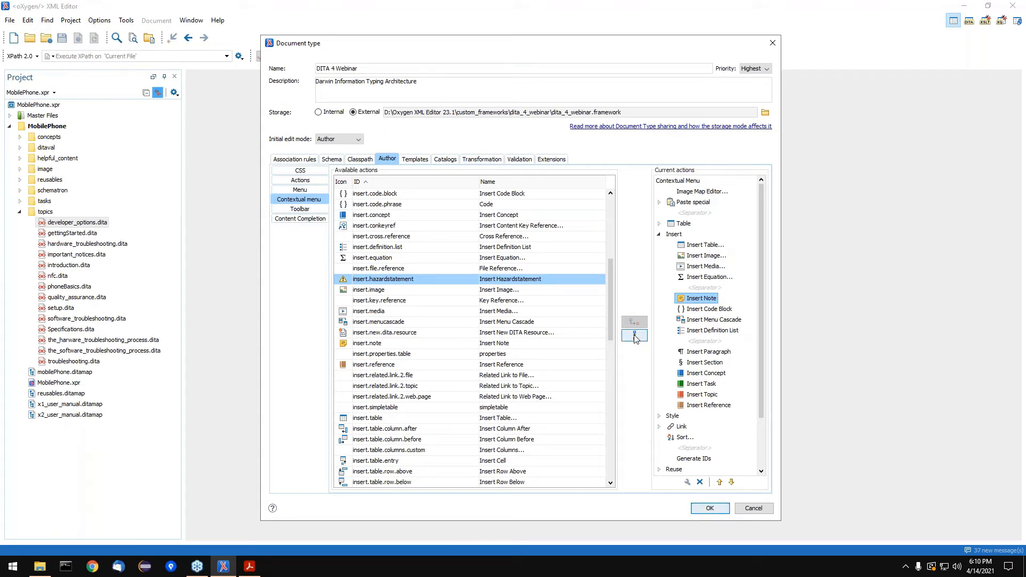
pyautogui.click(635, 337)
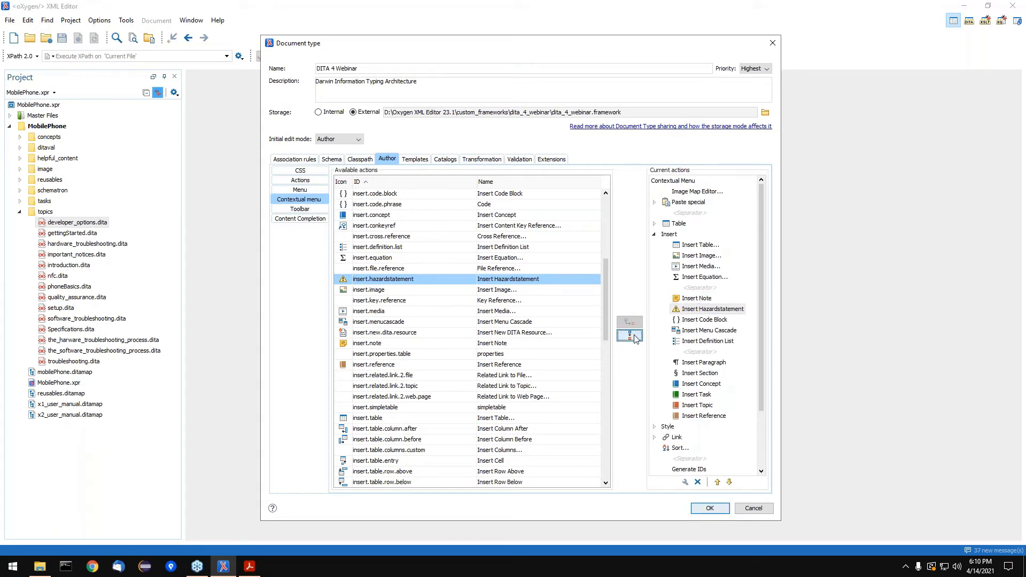
# Add the insert.hazardstatement action to the framework toolbar after Insert Paragraph, and save the document type and preferences
pyautogui.click(299, 211)
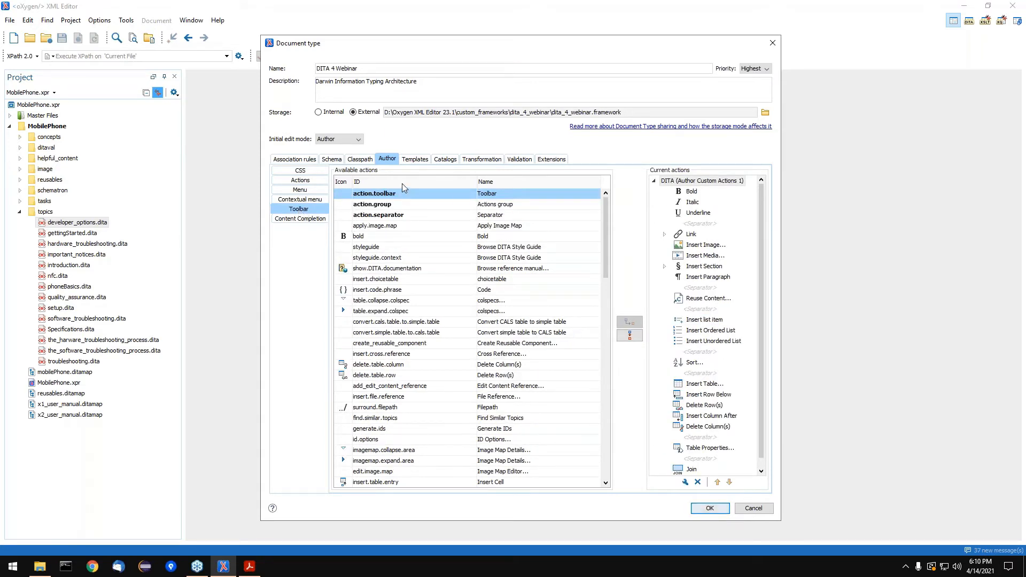
pyautogui.click(405, 214)
pyautogui.scroll(-8, 410, 303)
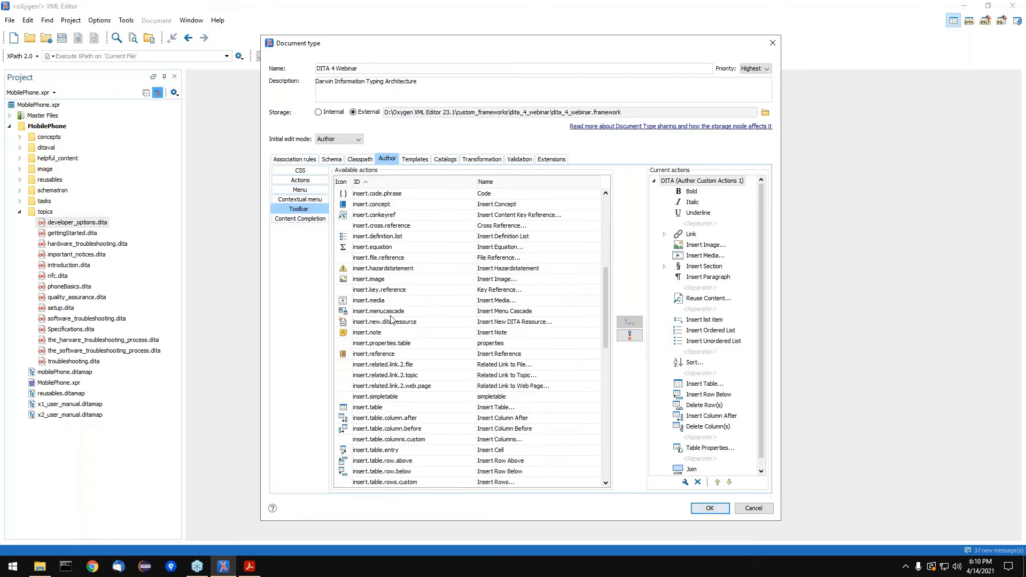
pyautogui.click(383, 270)
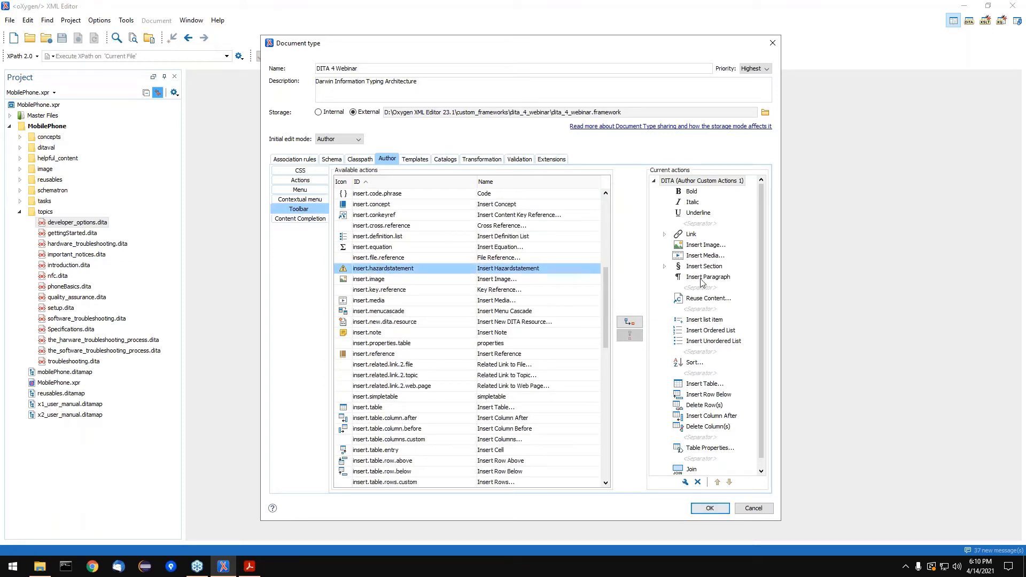
pyautogui.click(705, 278)
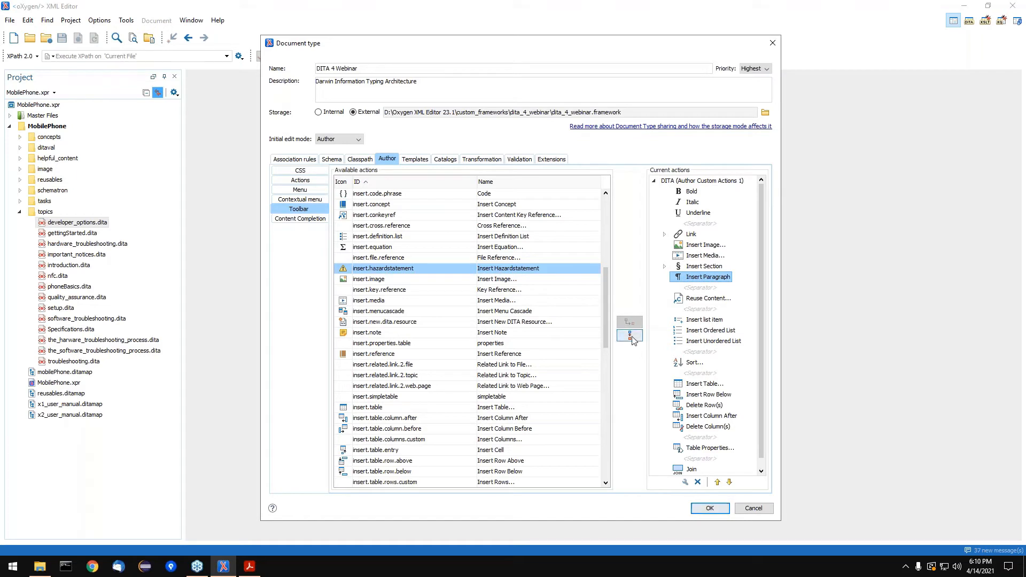
pyautogui.click(630, 321)
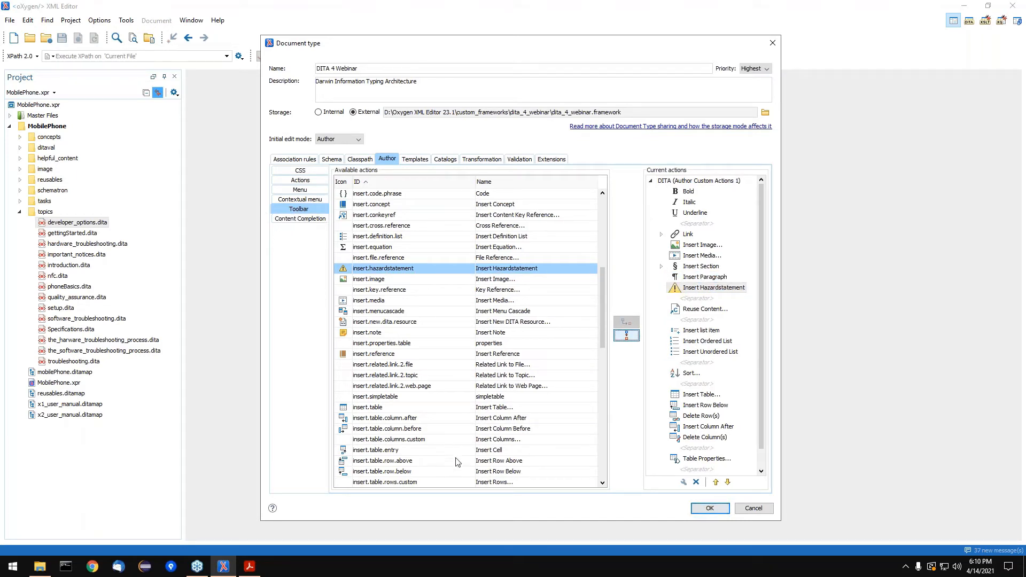
pyautogui.click(714, 509)
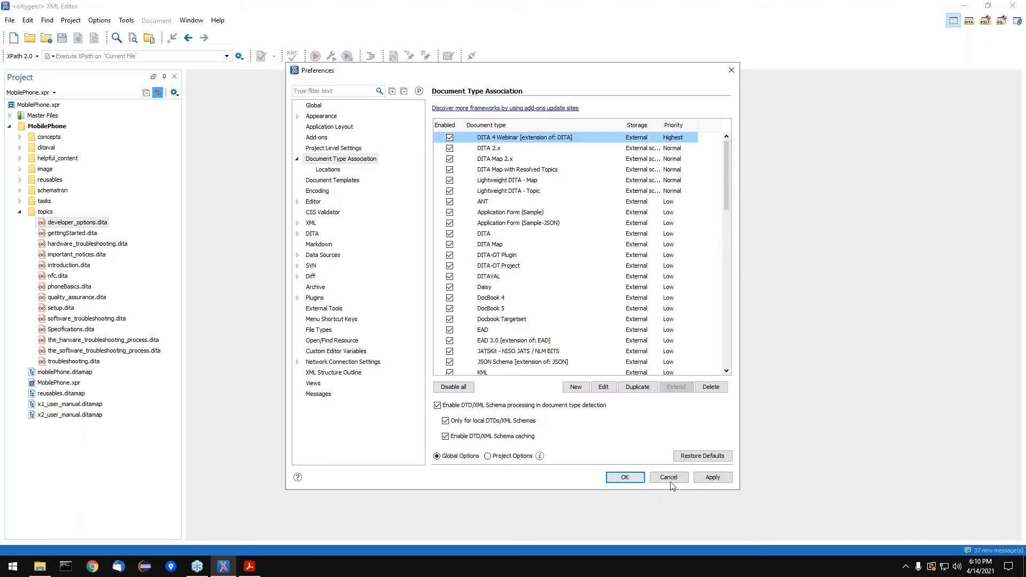
pyautogui.click(624, 479)
# Open developer_options.dita, insert a hazardstatement in its paragraph with the new toolbar action, and save the topic
pyautogui.doubleClick(65, 224)
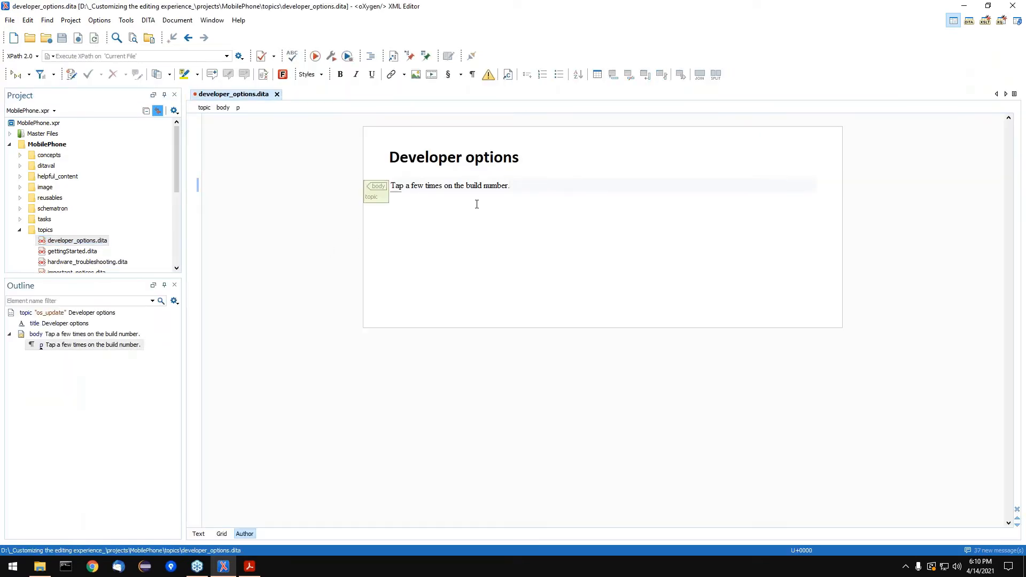
pyautogui.click(488, 75)
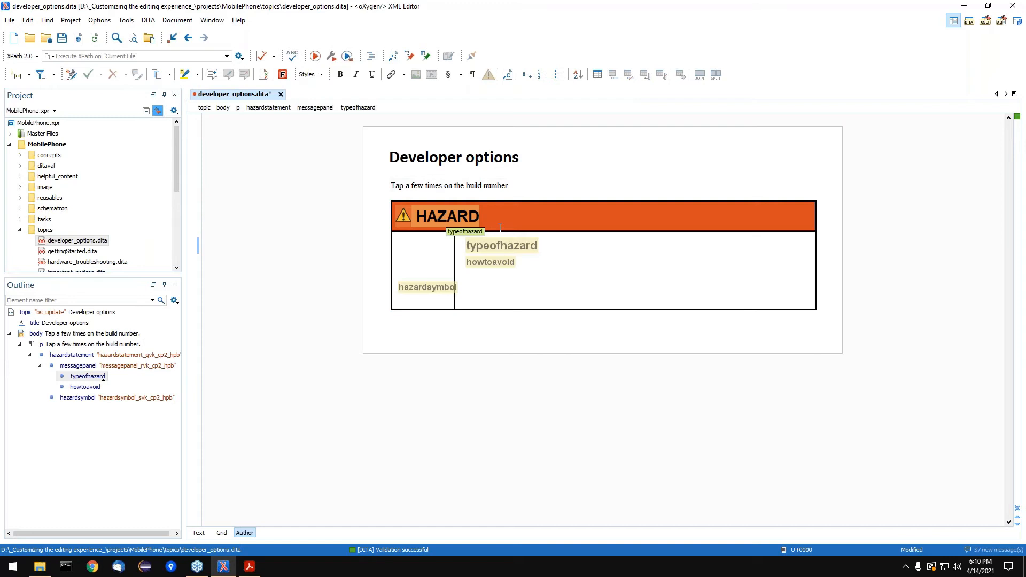
pyautogui.hotkey('ctrl', 's')
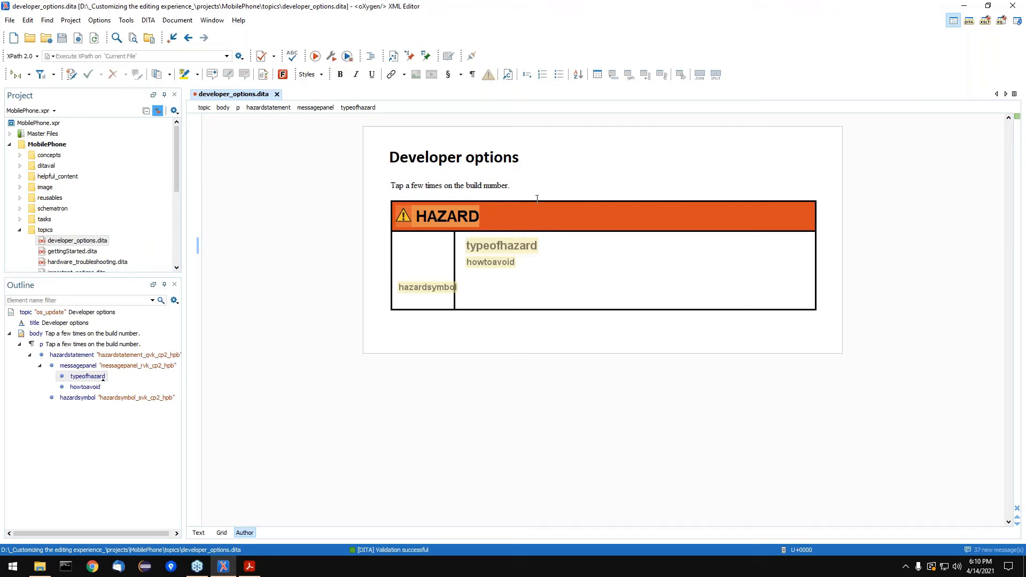
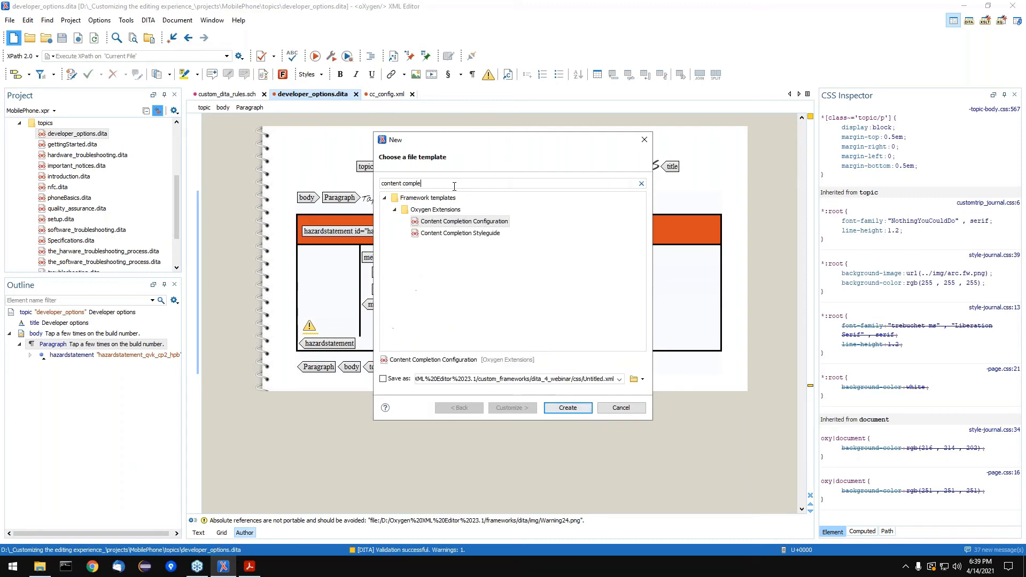
# Choose the Content Completion Configuration template for the new file and the dita_4_webinar\resources folder as its save location
pyautogui.click(475, 220)
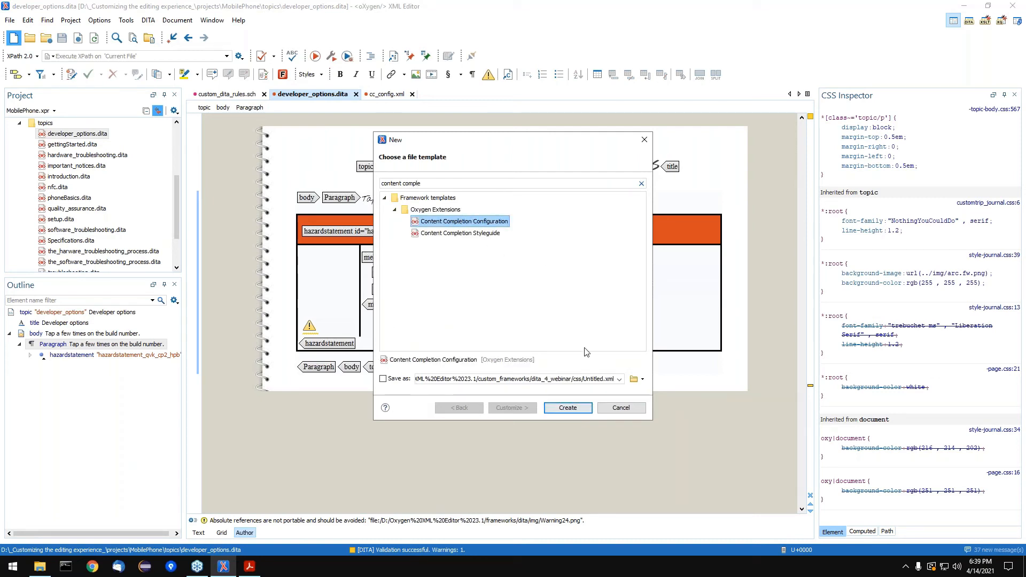
pyautogui.click(634, 379)
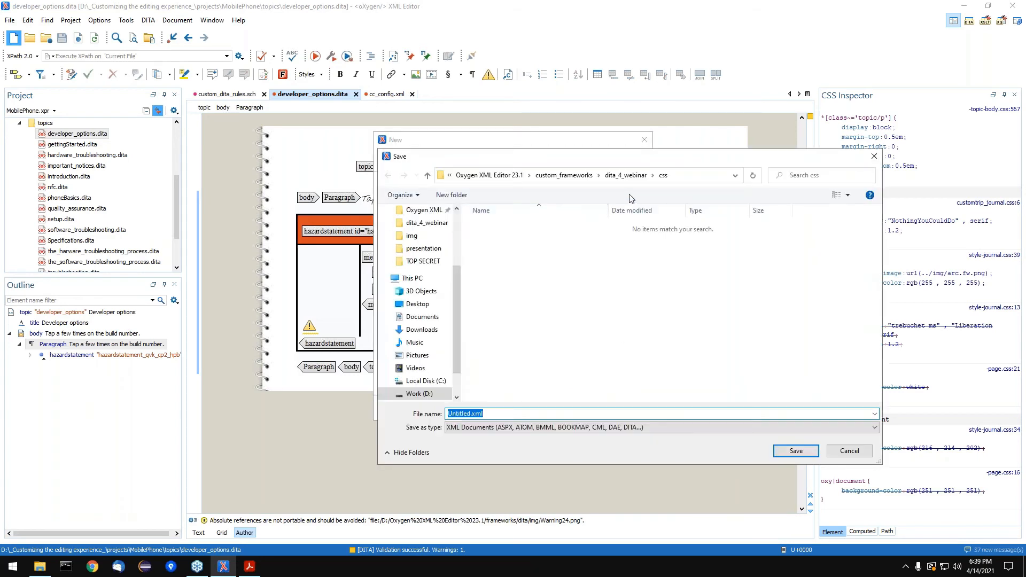
pyautogui.click(636, 175)
pyautogui.doubleClick(497, 248)
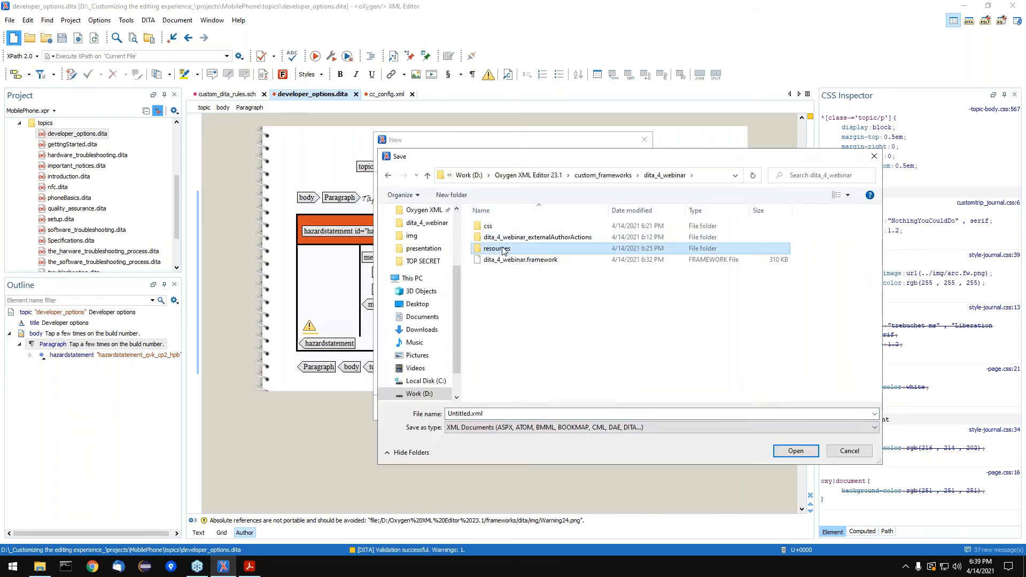
# Name the new configuration file cc_config_ext.xml and create it
pyautogui.click(471, 415)
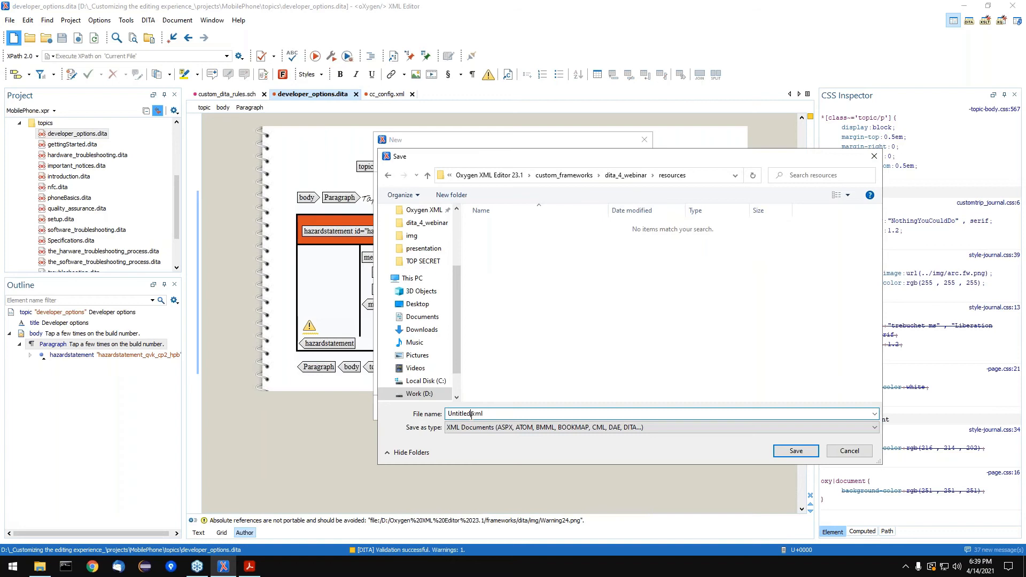
pyautogui.press('BackSpace')
pyautogui.press('BackSpace')
pyautogui.press('BackSpace')
pyautogui.press('BackSpace')
pyautogui.press('BackSpace')
pyautogui.press('BackSpace')
pyautogui.press('BackSpace')
pyautogui.press('BackSpace')
pyautogui.write('cc_config_ext')
pyautogui.click(784, 456)
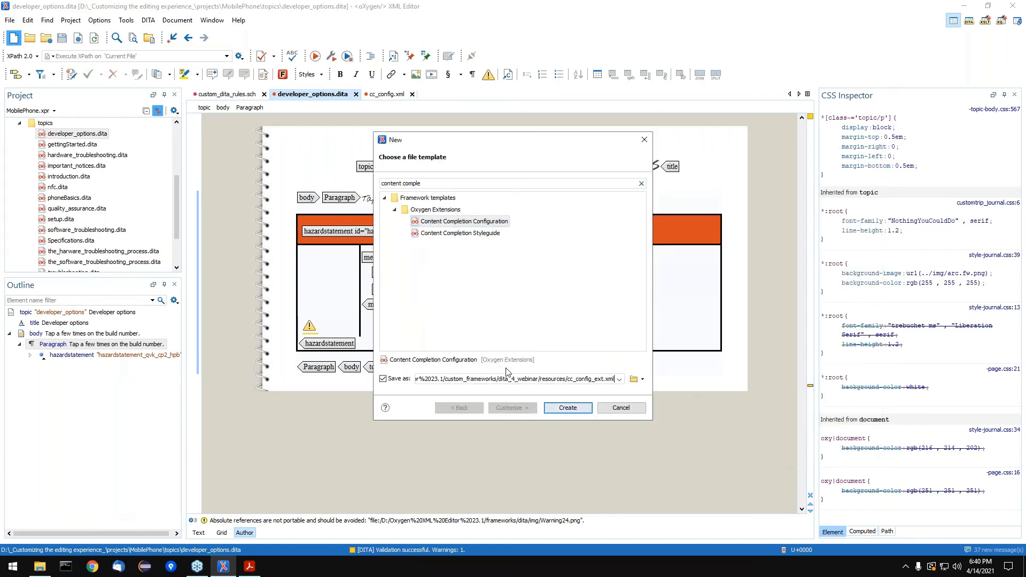
pyautogui.click(558, 407)
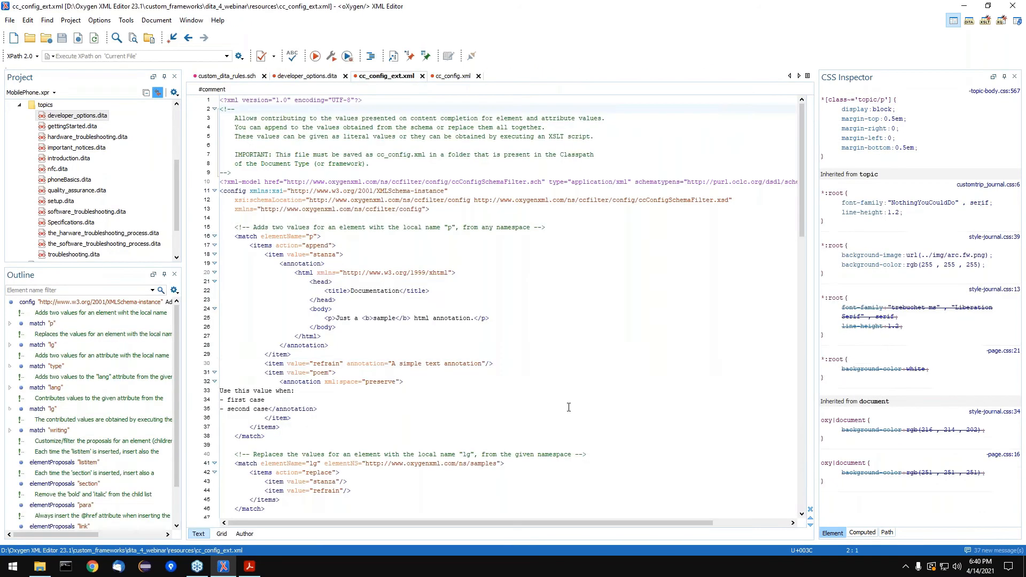
# Delete all the sample content inside the config element of cc_config_ext.xml, from the first match comment through elementRenderings
pyautogui.click(238, 227)
pyautogui.scroll(-20, 382, 267)
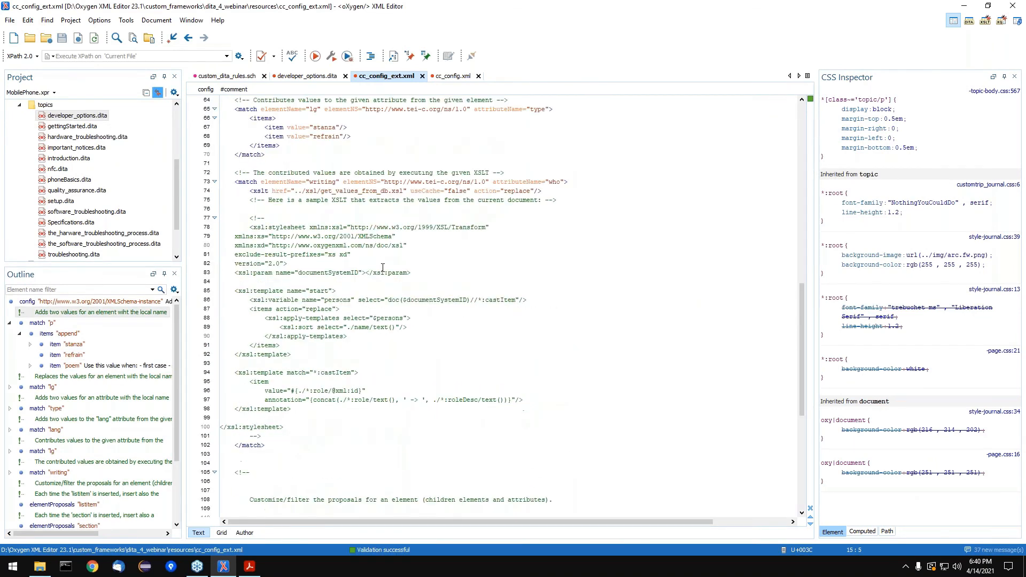
pyautogui.scroll(-11, 383, 267)
pyautogui.keyDown('shift'); pyautogui.click(347, 488); pyautogui.keyUp('shift')
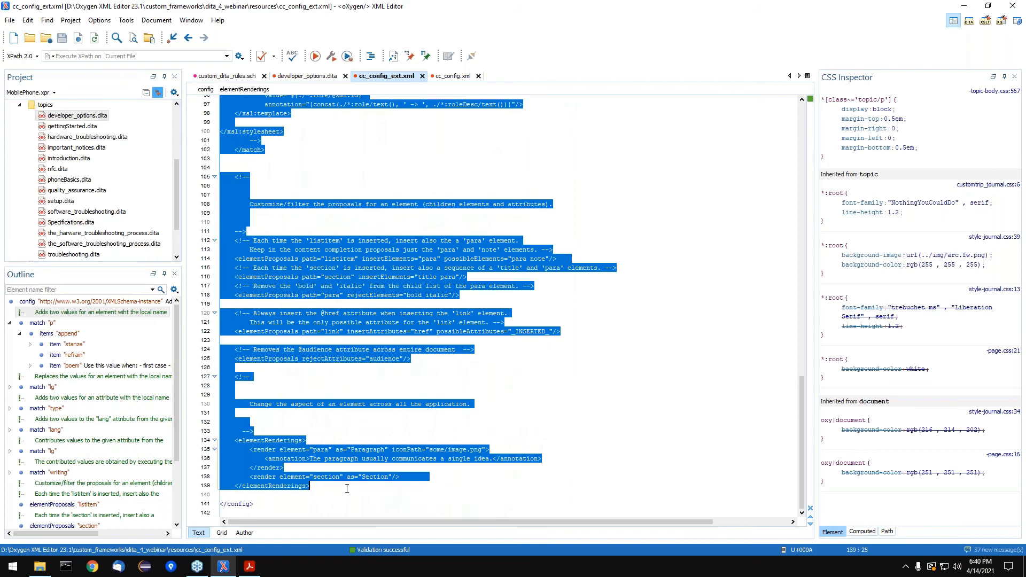
pyautogui.press('Delete')
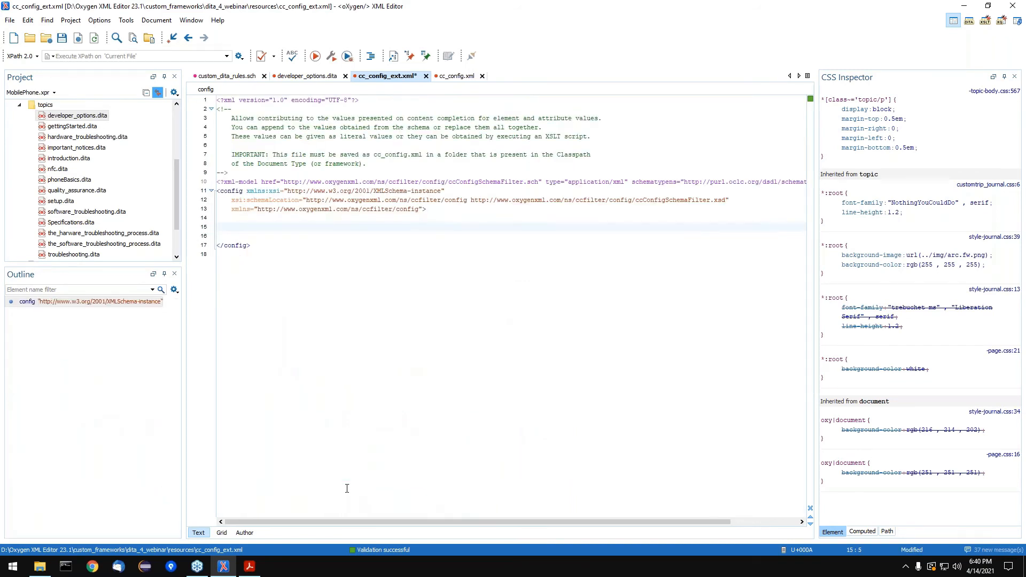
# Show the XML source of developer_options.dita and expand the empty typeofhazard element into separate start and end tags
pyautogui.click(309, 77)
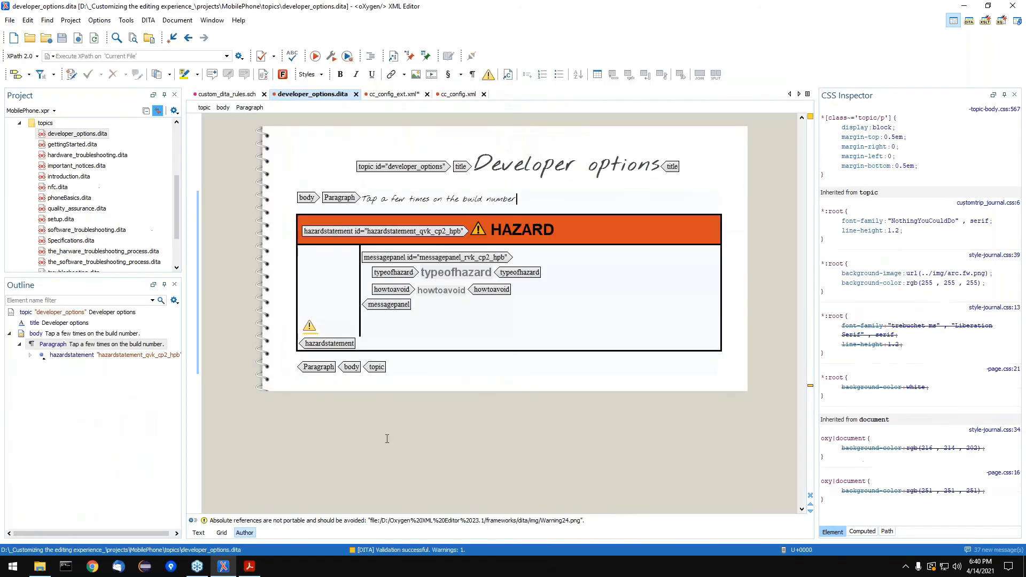
pyautogui.click(197, 534)
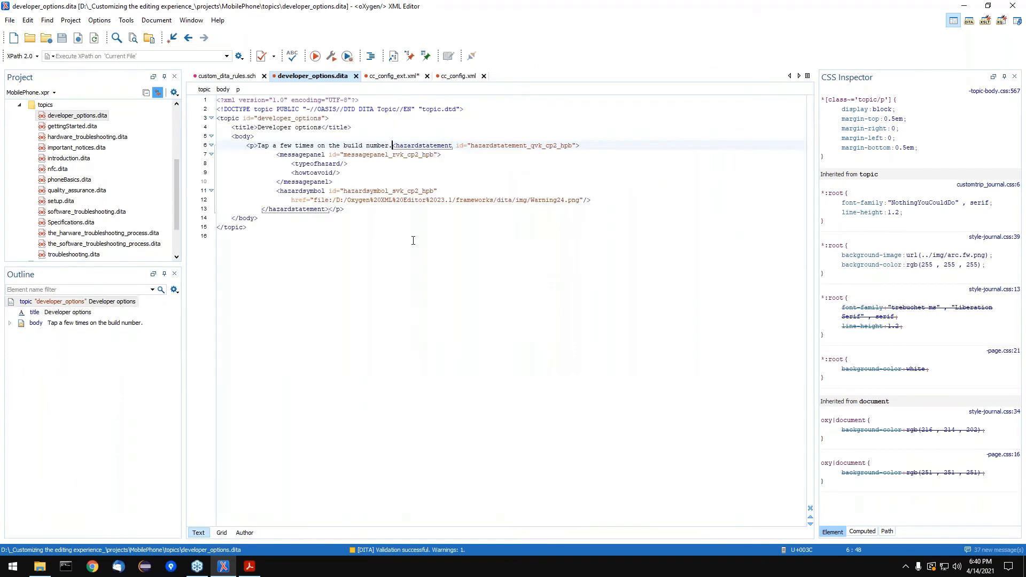
pyautogui.click(342, 164)
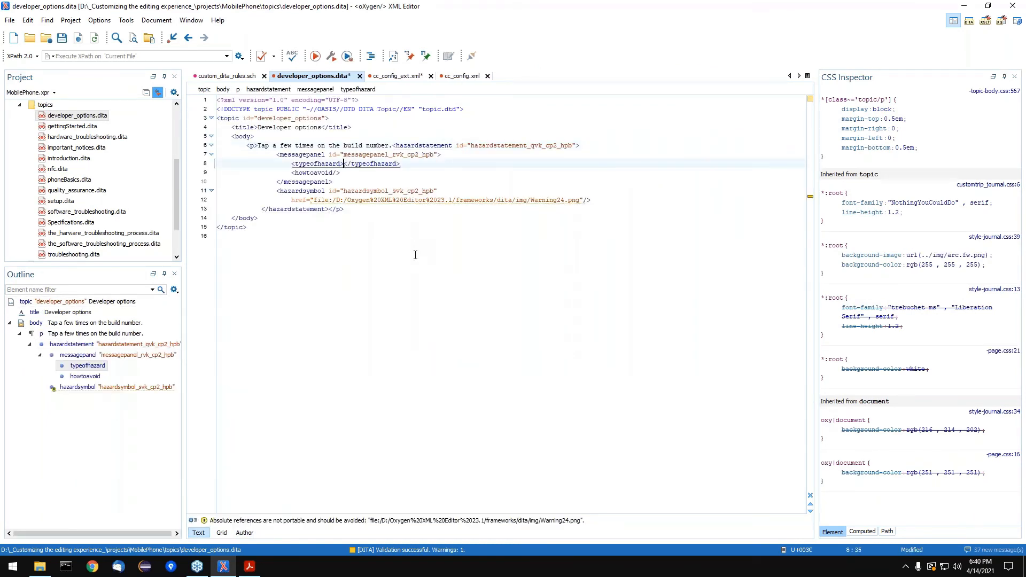
pyautogui.write('>')
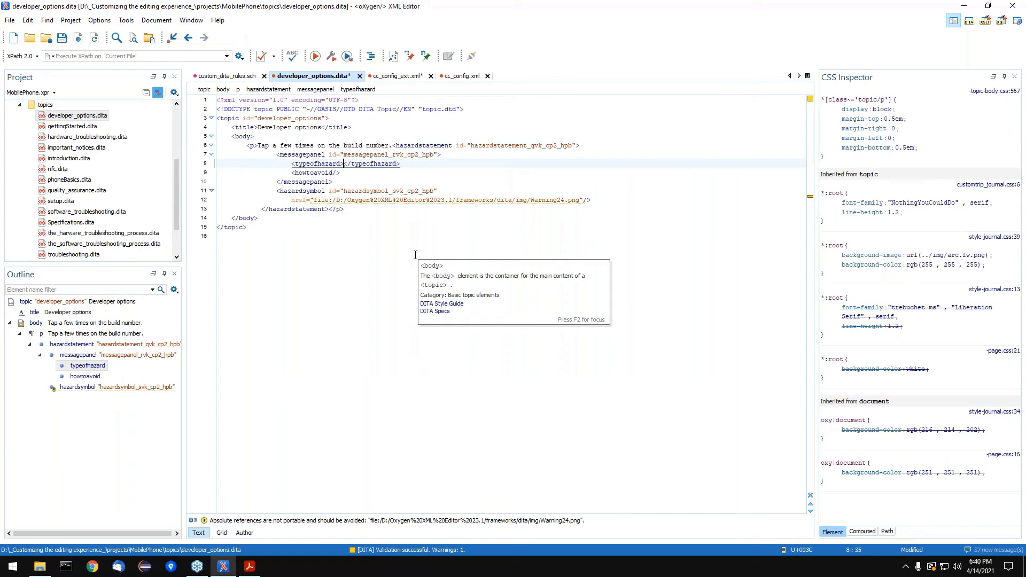
# Copy the typeofhazard element name from developer_options.dita and add a match element with elementName="typeofhazard" inside config in cc_config_ext.xml
pyautogui.moveTo(383, 165)
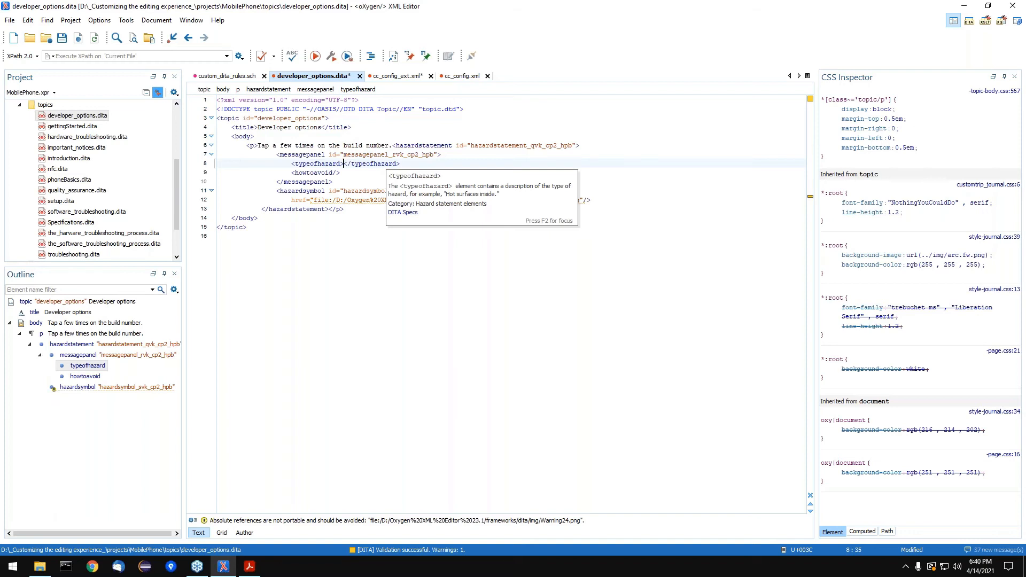
pyautogui.doubleClick(316, 163)
pyautogui.hotkey('ctrl', 'c')
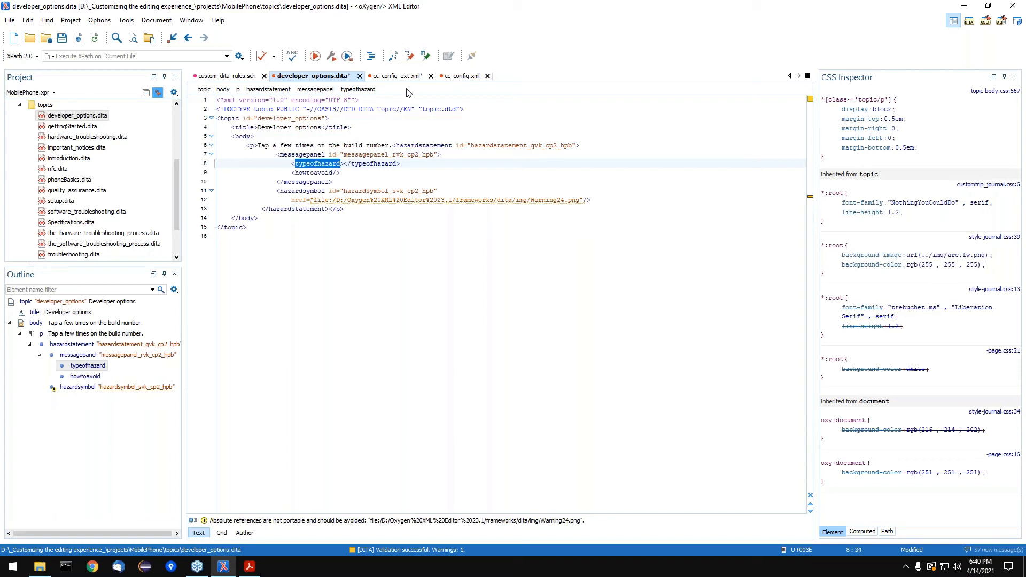
pyautogui.click(394, 75)
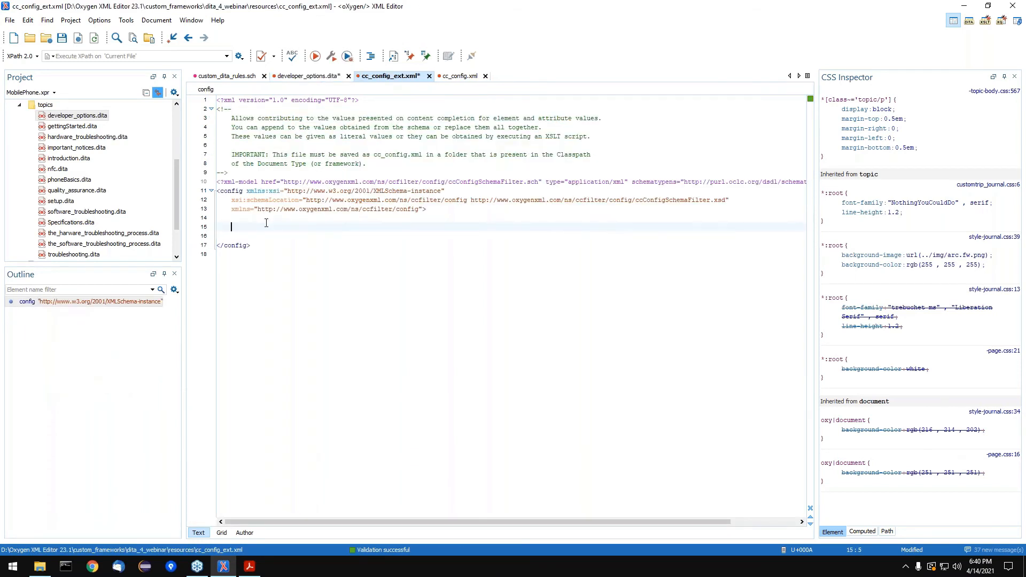
pyautogui.write('<mat')
pyautogui.press('Return')
pyautogui.write('ele></match>')
pyautogui.press('Down')
pyautogui.press('Return')
pyautogui.hotkey('ctrl', 'v')
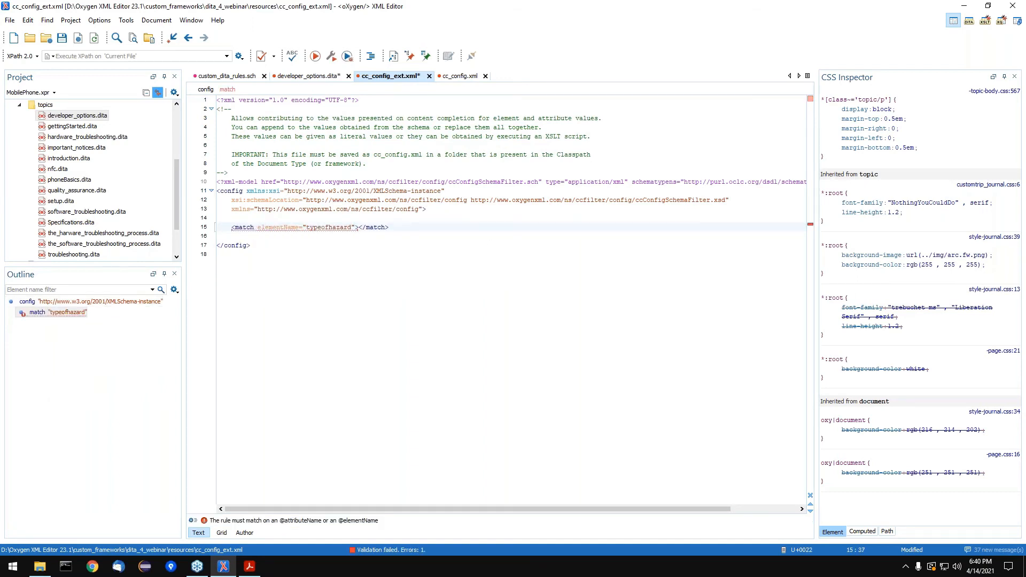
pyautogui.press('Right')
pyautogui.press('Right')
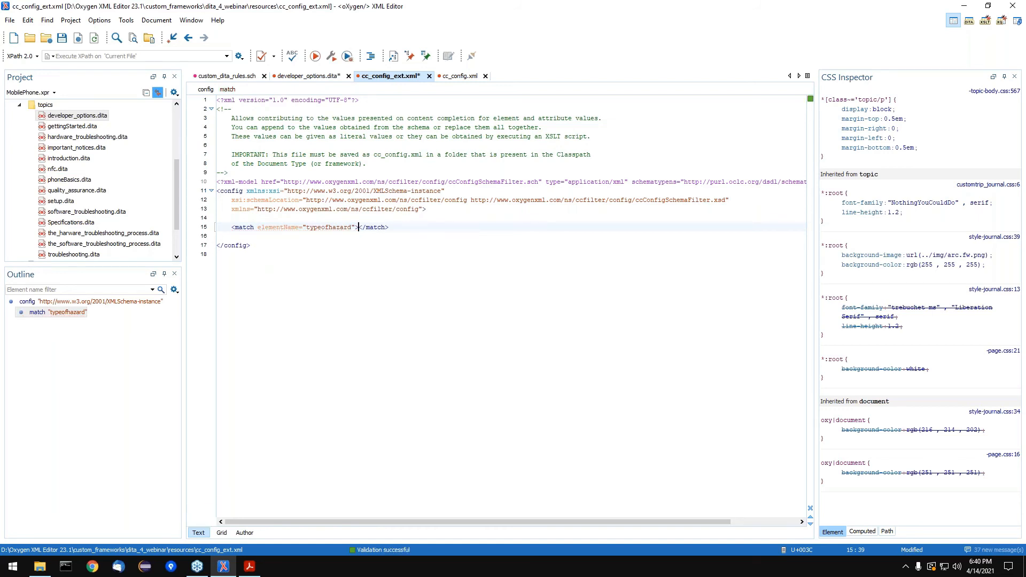
# Insert an items element with the action addIfEmpty inside the typeofhazard match element
pyautogui.press('Return')
pyautogui.write('<i')
pyautogui.press('Return')
pyautogui.press('Return')
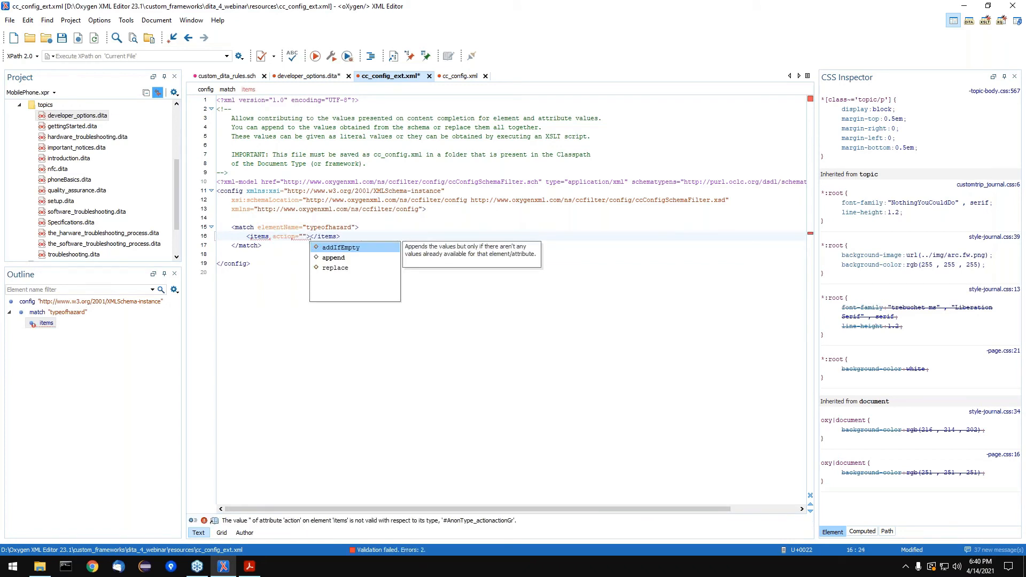
pyautogui.press('Return')
pyautogui.press('Return')
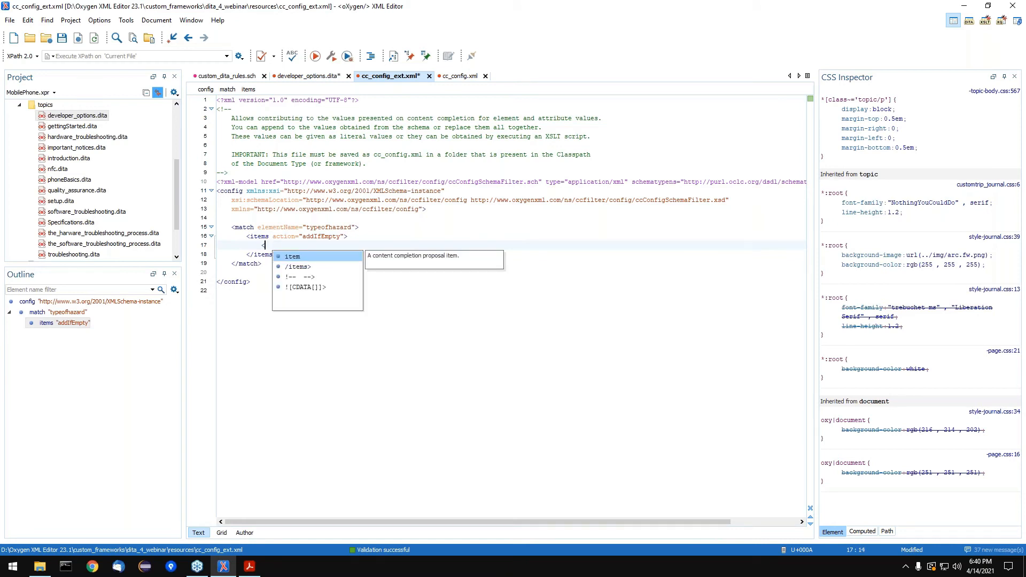
# Add a self-closing item element with the value Fire inside the items element
pyautogui.write('i')
pyautogui.press('Return')
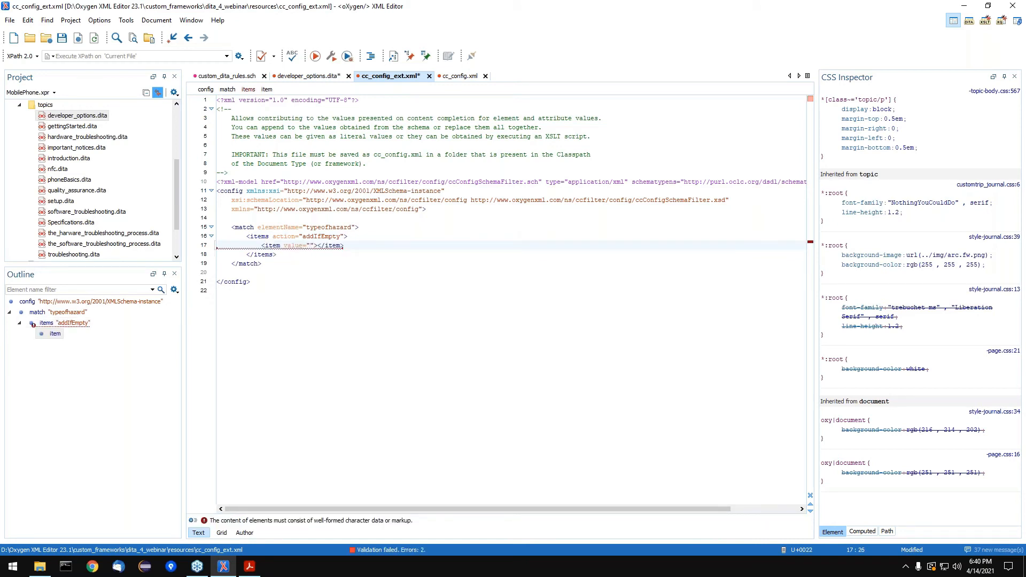
pyautogui.write('Fire"')
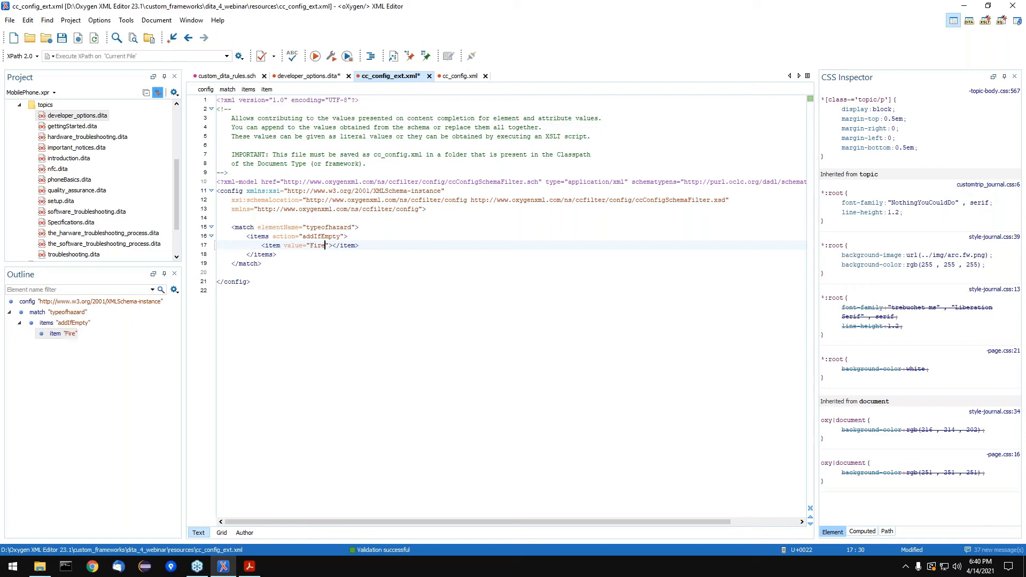
pyautogui.write('/')
pyautogui.press('Return')
# Add a second item element with the value Electric shock and save cc_config_ext.xml
pyautogui.write('<i')
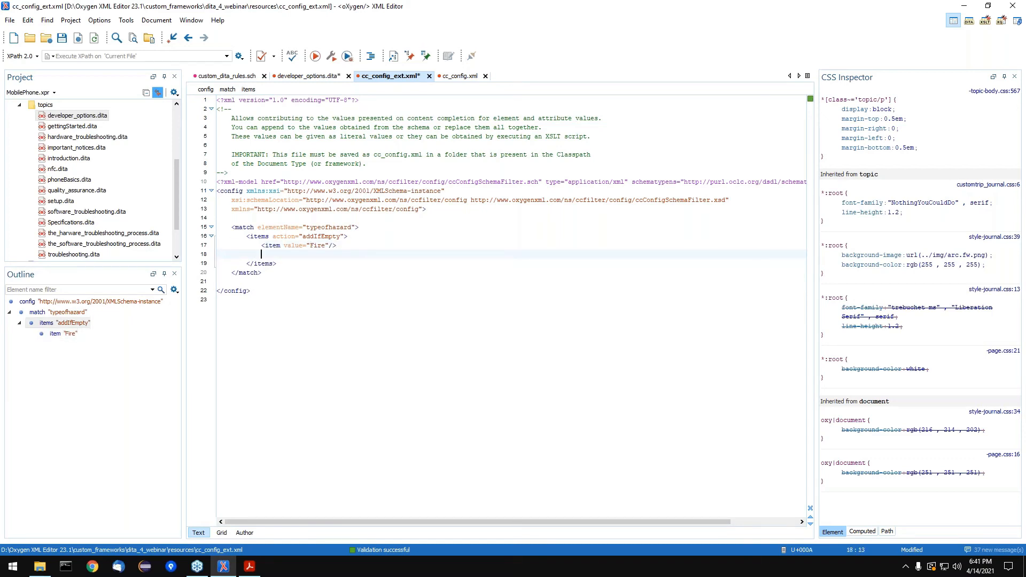
pyautogui.press('Return')
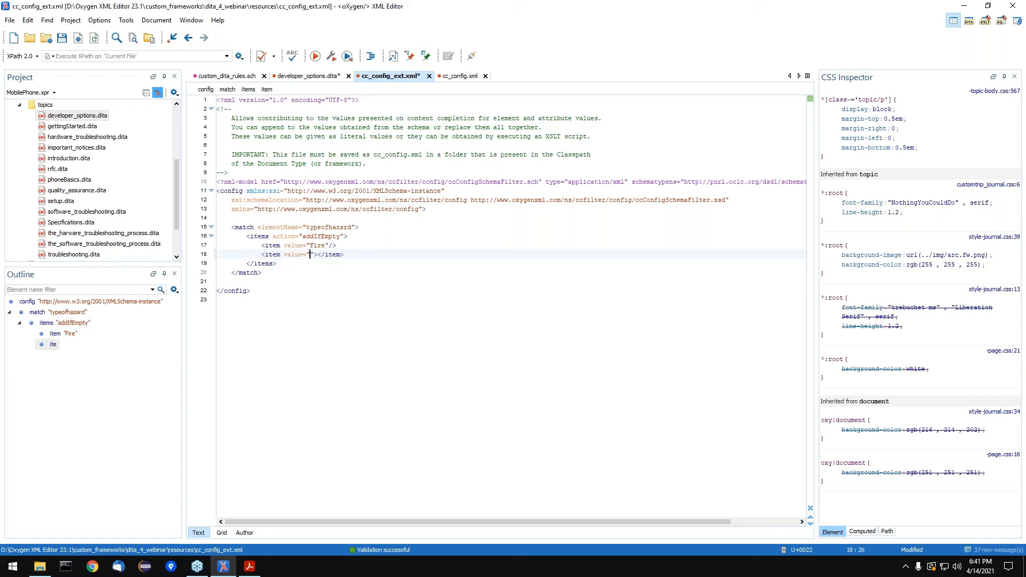
pyautogui.write('Electrick')
pyautogui.press('BackSpace')
pyautogui.write('shock')
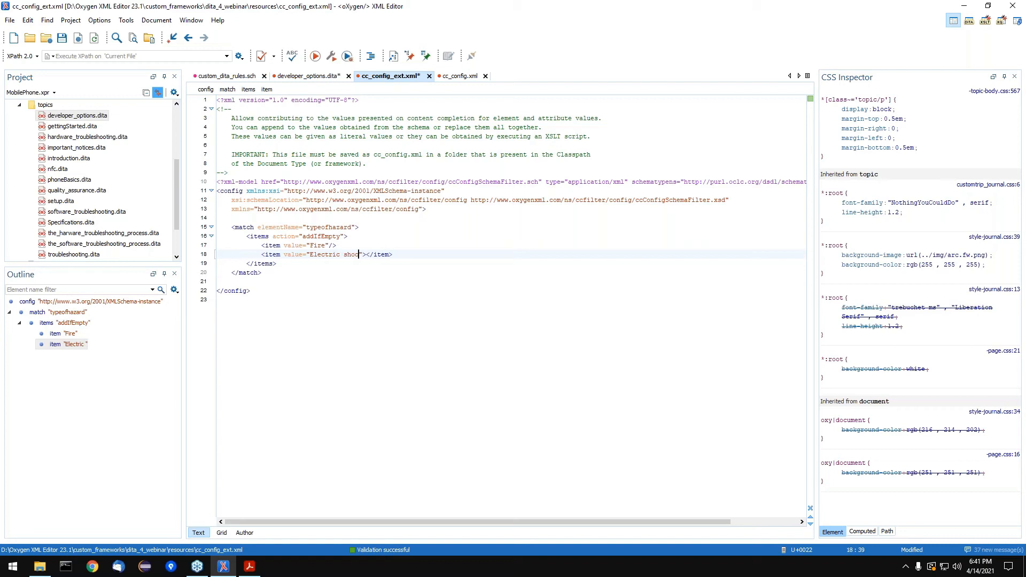
pyautogui.hotkey('ctrl', 's')
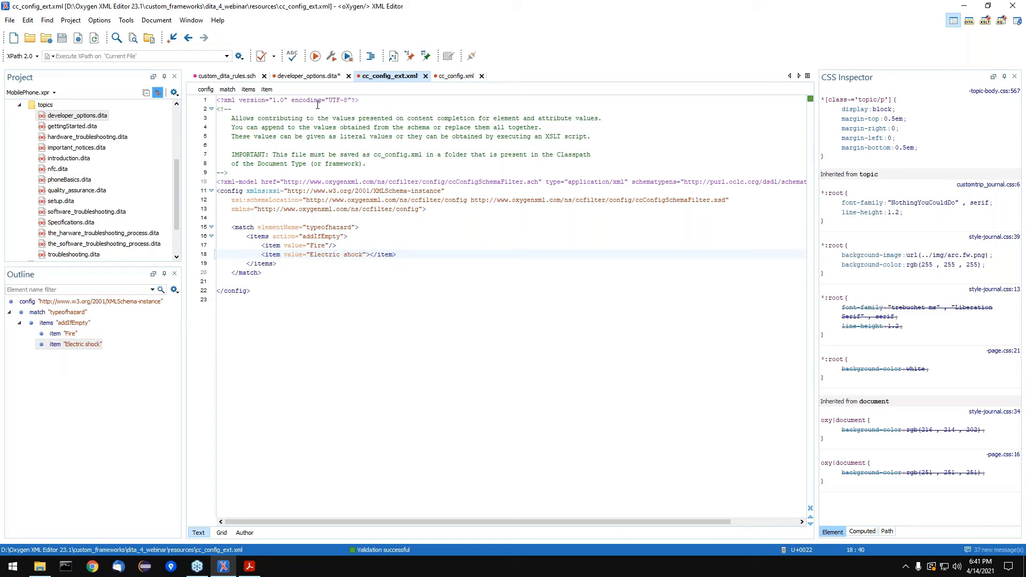
# Edit the DITA 4 Webinar document type in the preferences and add its own ${framework}/resources/ folder to the classpath
pyautogui.click(106, 20)
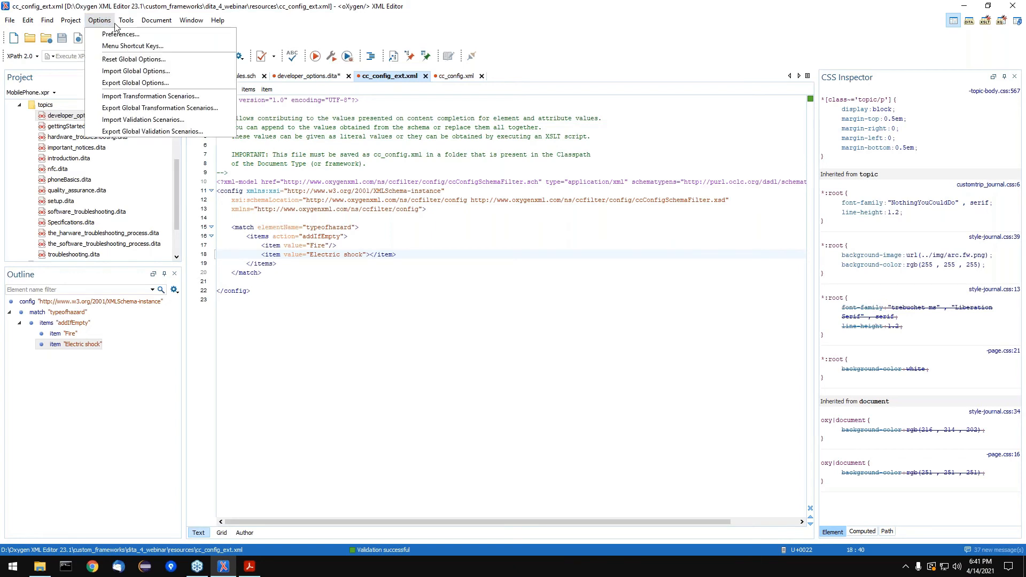
pyautogui.click(105, 36)
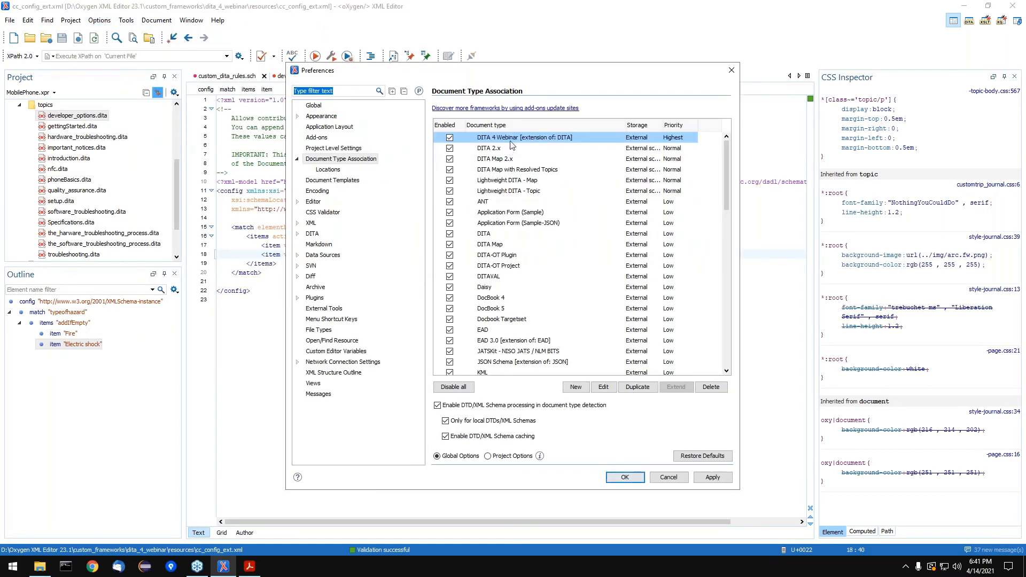
pyautogui.click(604, 386)
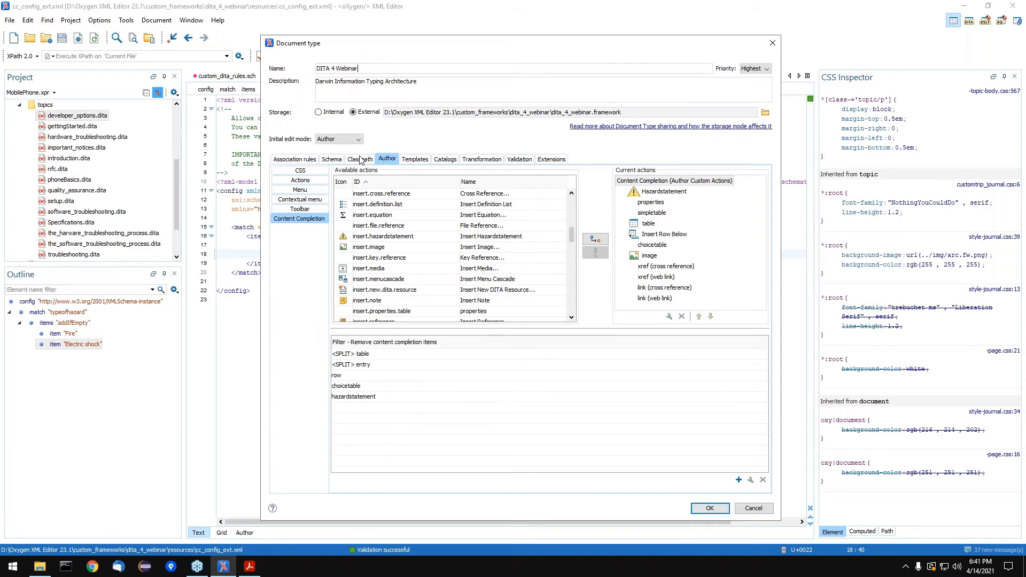
pyautogui.click(360, 160)
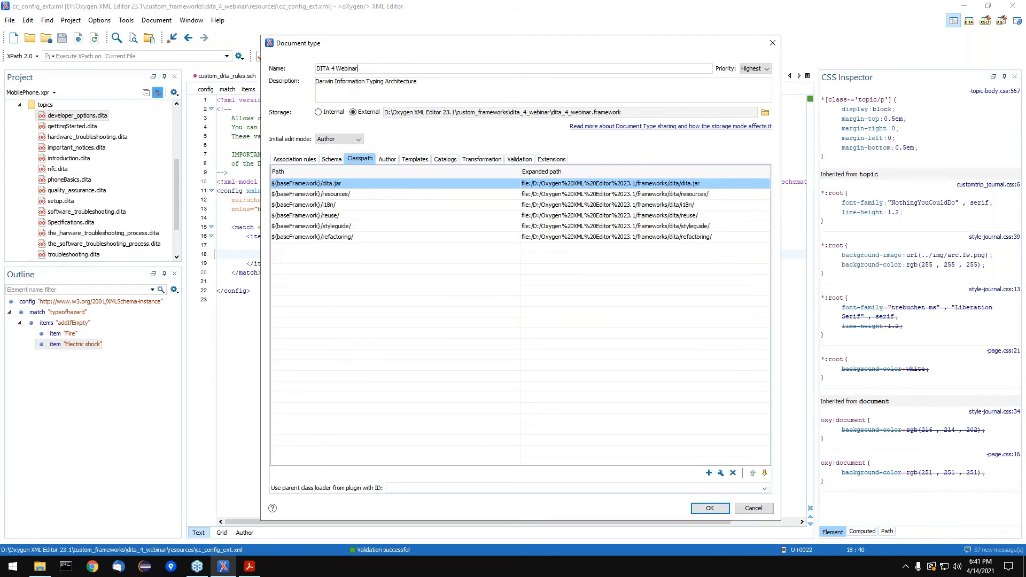
pyautogui.click(709, 472)
pyautogui.click(612, 278)
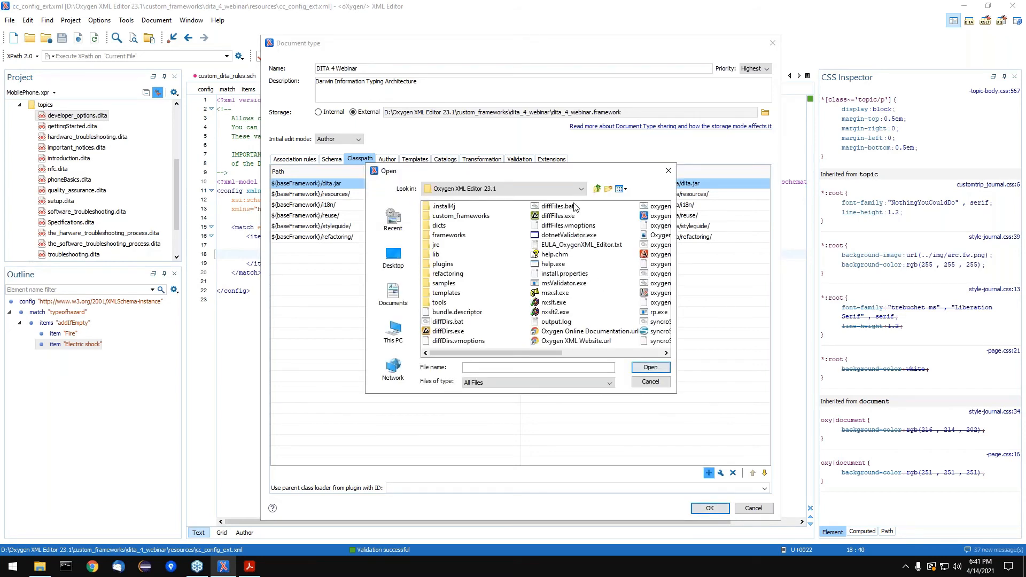
pyautogui.doubleClick(460, 217)
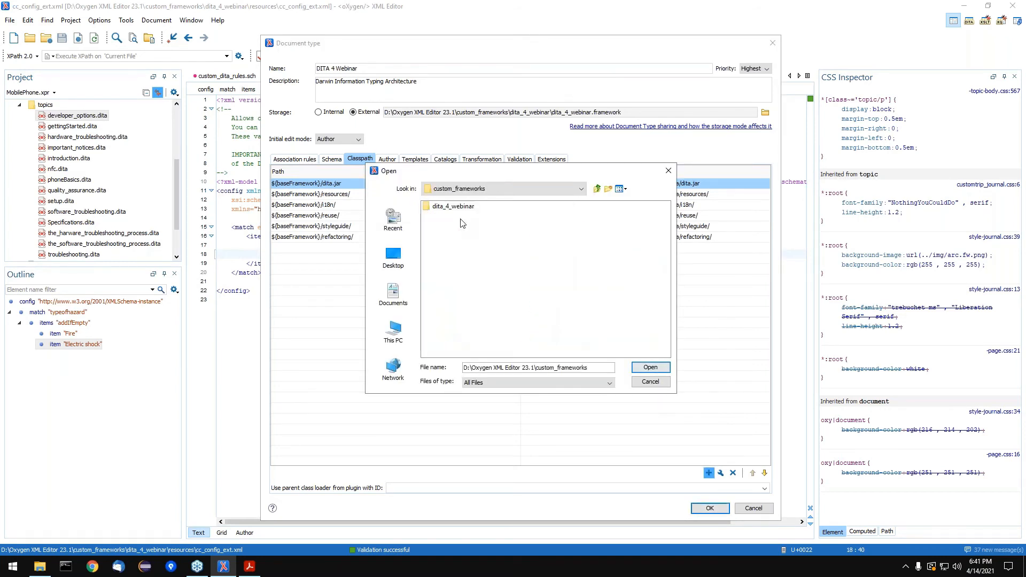
pyautogui.doubleClick(457, 209)
pyautogui.click(454, 225)
pyautogui.click(650, 368)
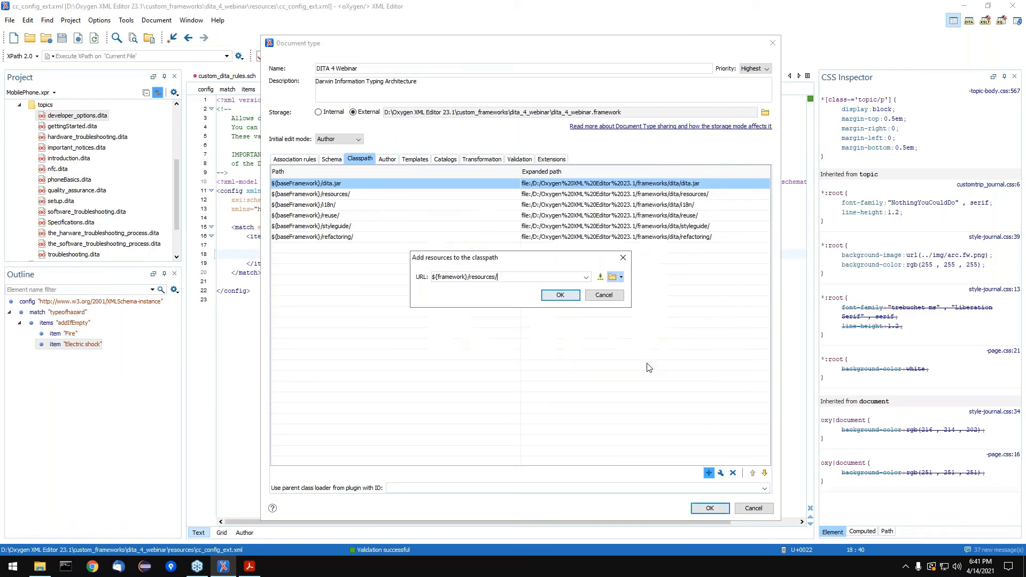
pyautogui.click(560, 295)
# Move the ${framework}/resources/ entry to the first place in the classpath and confirm the document type and preferences changes
pyautogui.click(752, 473)
pyautogui.click(752, 473)
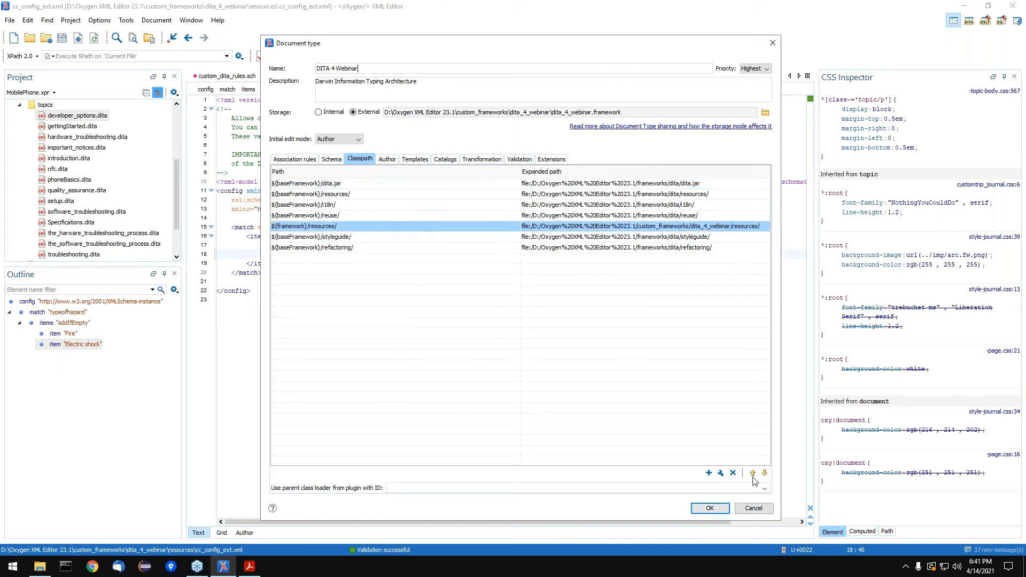
pyautogui.click(752, 473)
pyautogui.click(752, 473)
pyautogui.click(752, 473)
pyautogui.click(752, 473)
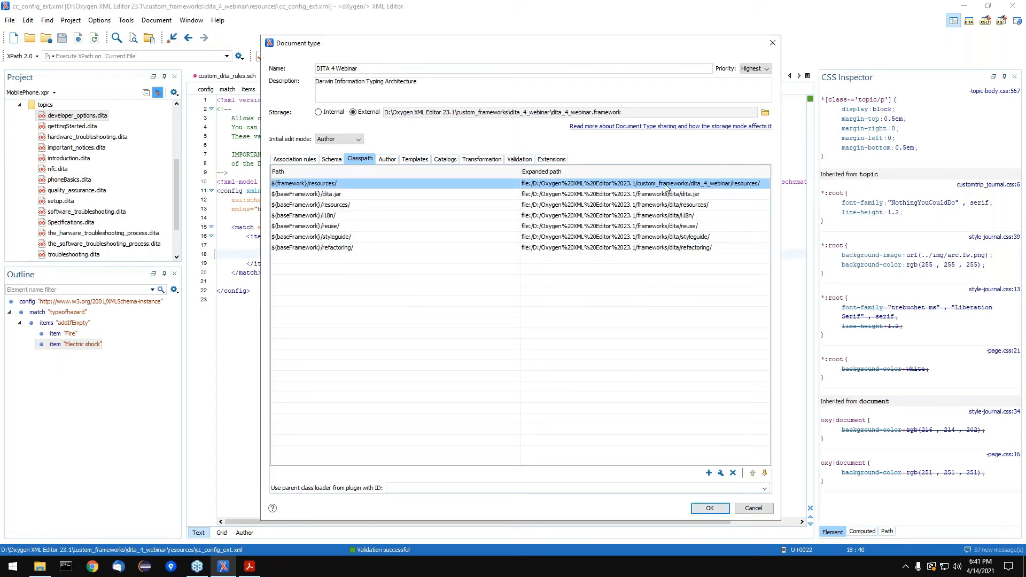
pyautogui.click(709, 508)
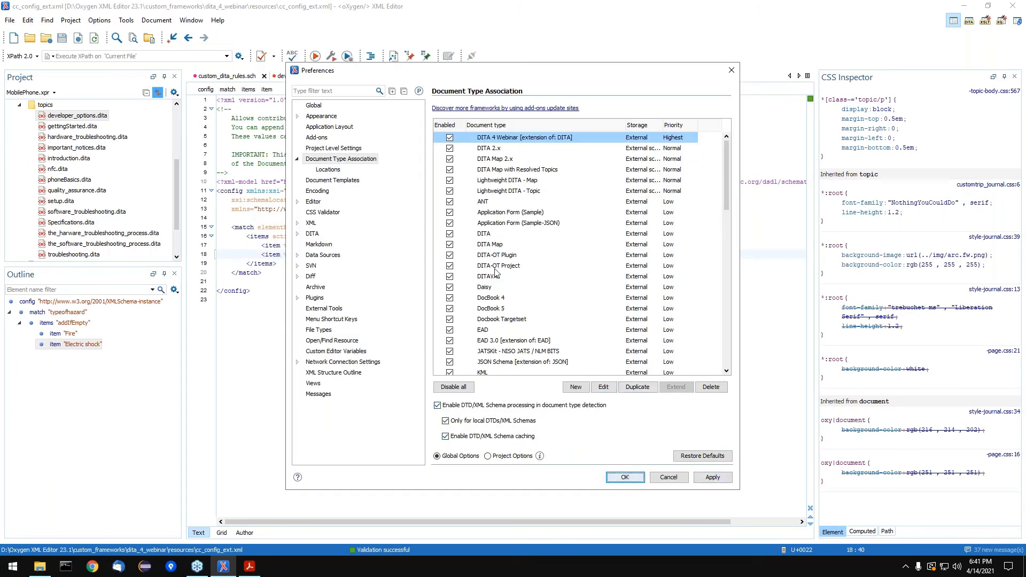
pyautogui.press('Return')
# Open mobilePhone.ditamap from the project in the DITA Maps Manager
pyautogui.click(314, 78)
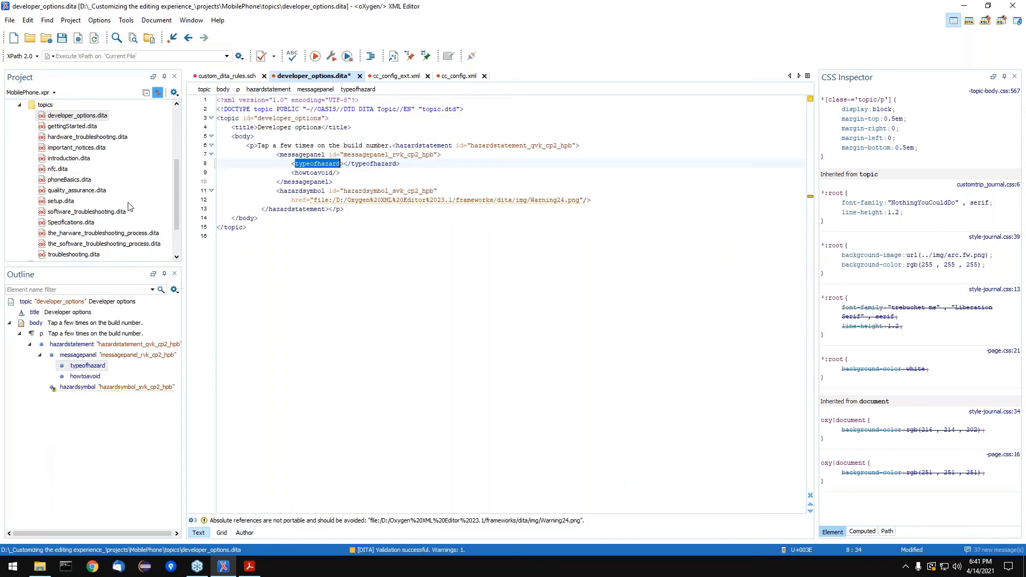
pyautogui.scroll(3, 98, 198)
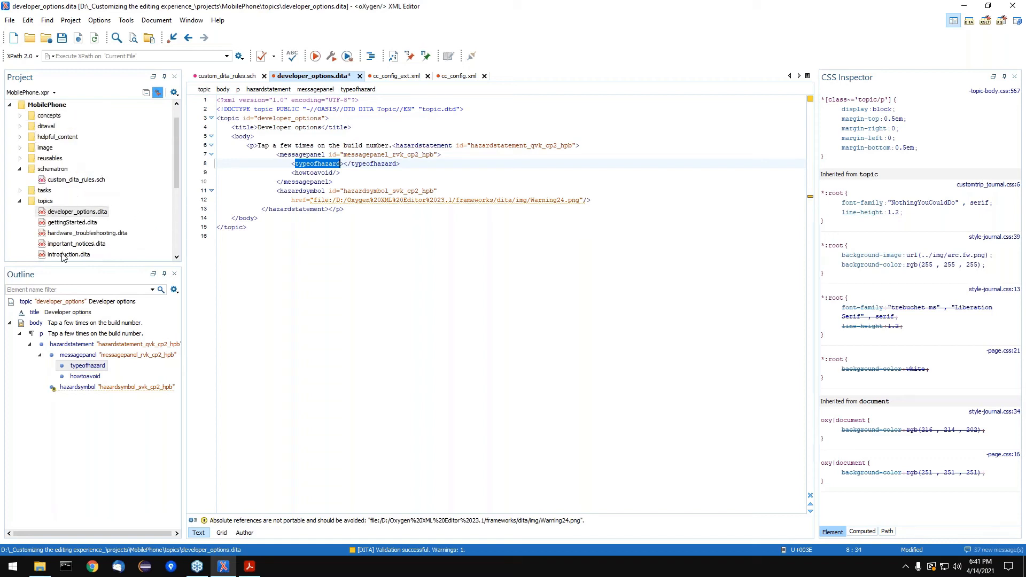
pyautogui.scroll(-4, 66, 210)
pyautogui.doubleClick(64, 233)
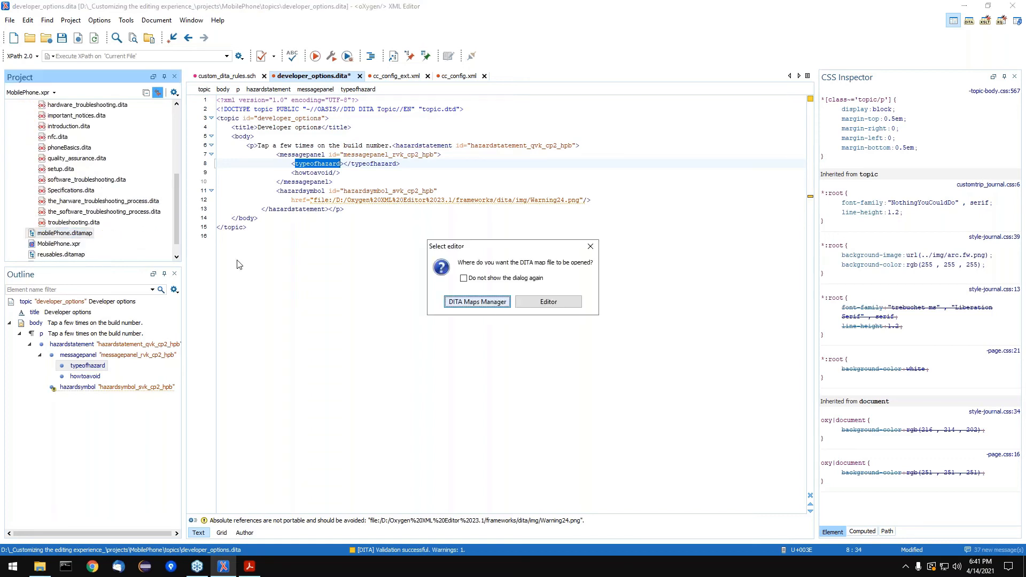
pyautogui.click(491, 309)
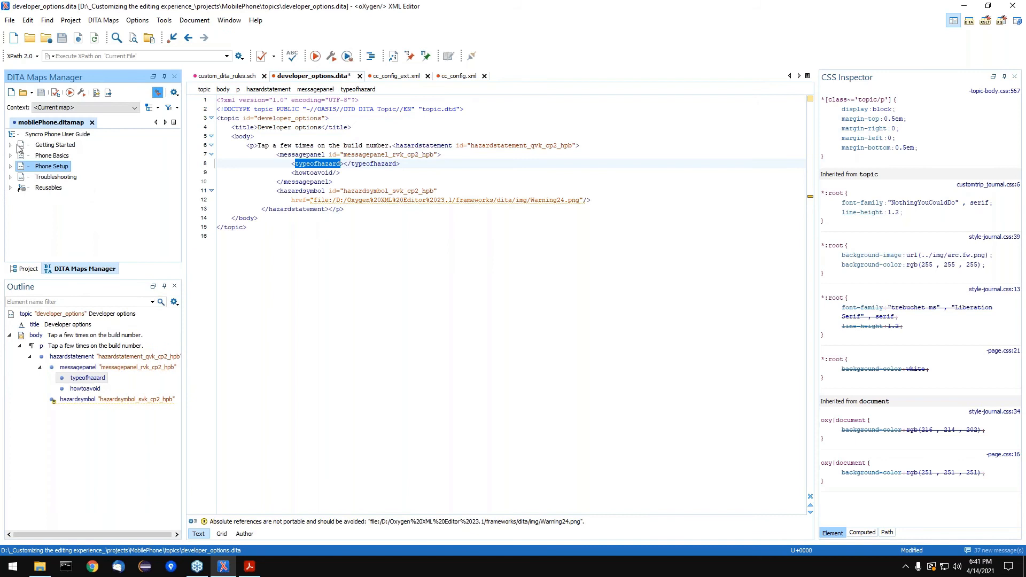
# Open the Removing the battery topic from the Getting Started section of the map
pyautogui.click(9, 145)
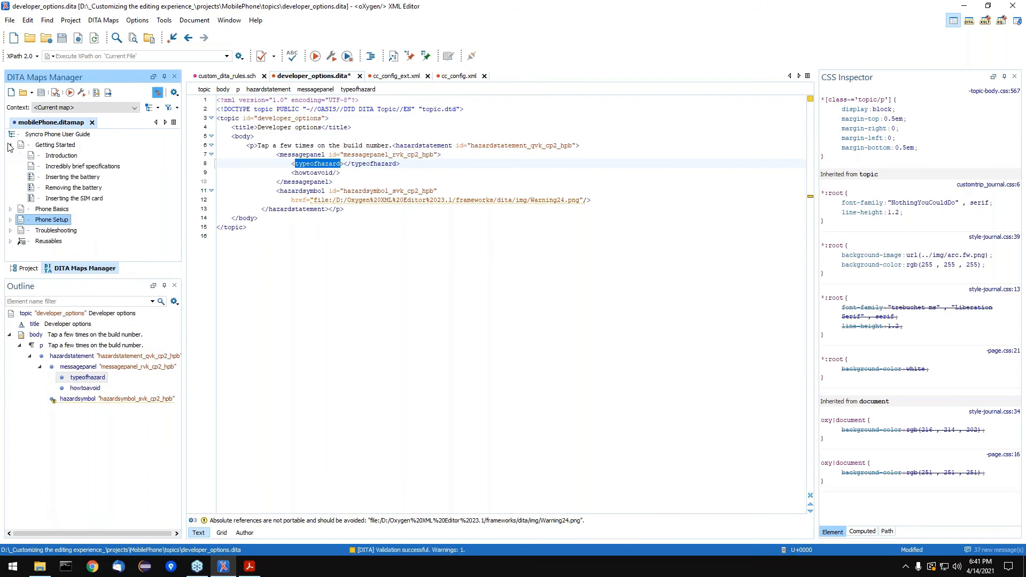
pyautogui.doubleClick(72, 187)
pyautogui.click(532, 319)
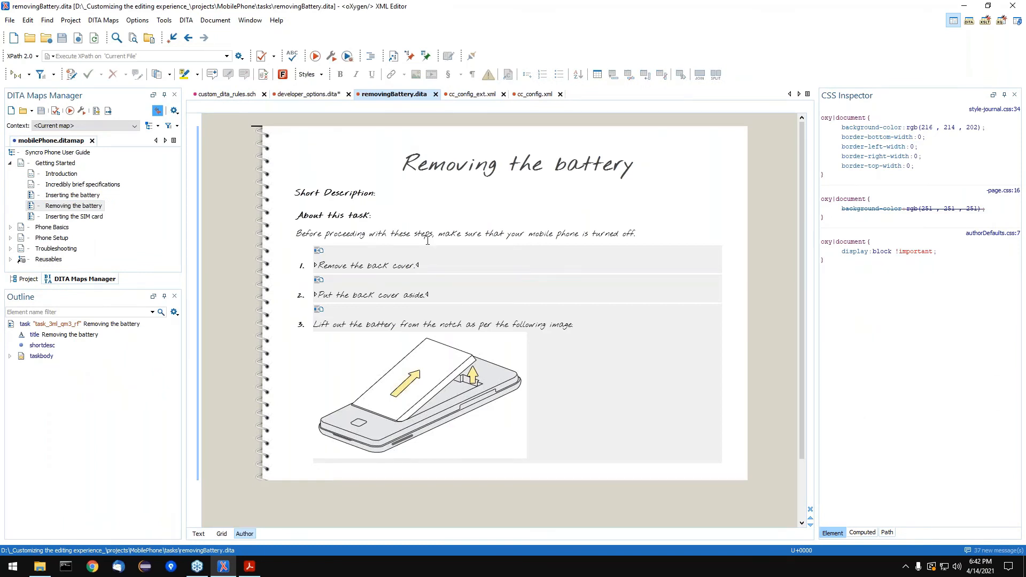
# Insert a hazard statement at the end of the About this task paragraph using content completion
pyautogui.click(654, 236)
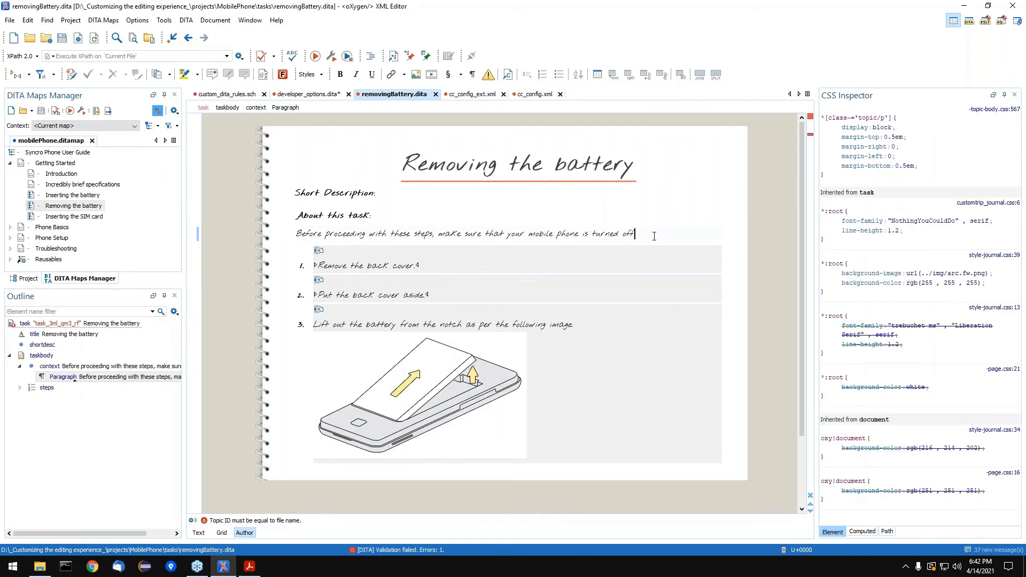
pyautogui.press('Return')
pyautogui.write('ha')
pyautogui.press('Return')
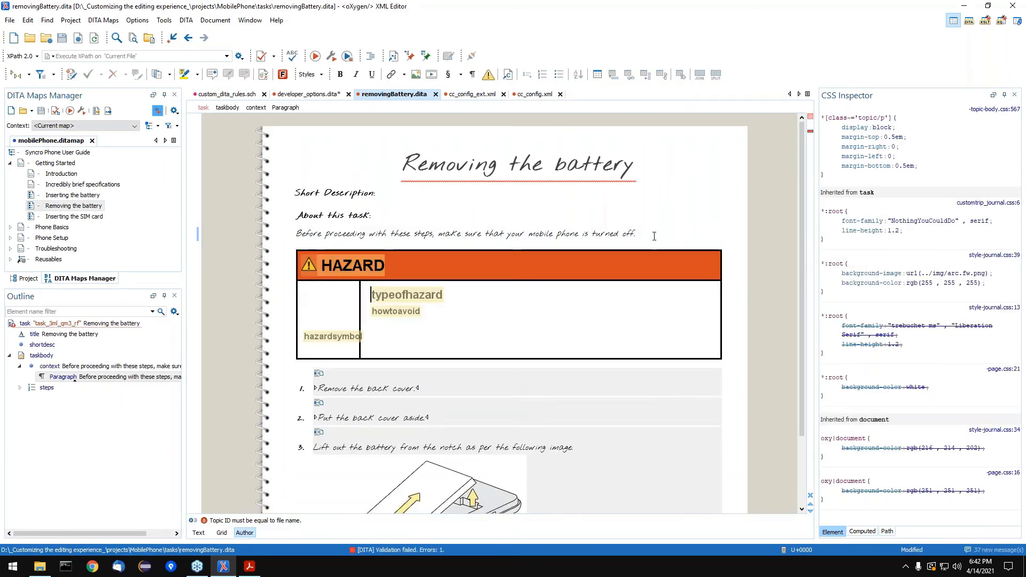
# In the XML source of removingBattery.dita, fill typeofhazard with the proposed value Fire and save the file
pyautogui.click(199, 532)
pyautogui.press('BackSpace')
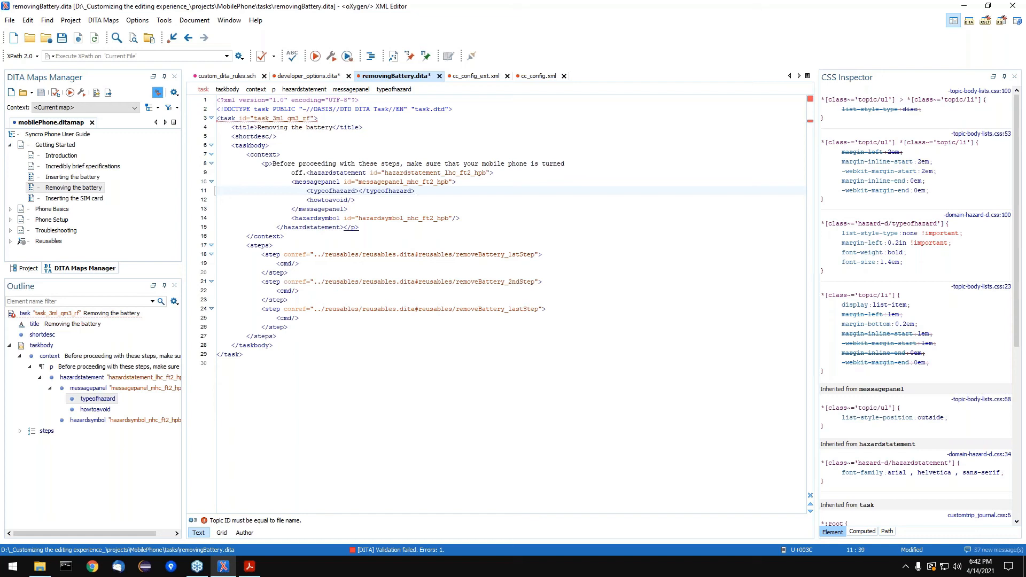
pyautogui.hotkey('ctrl', 'space')
pyautogui.press('Down')
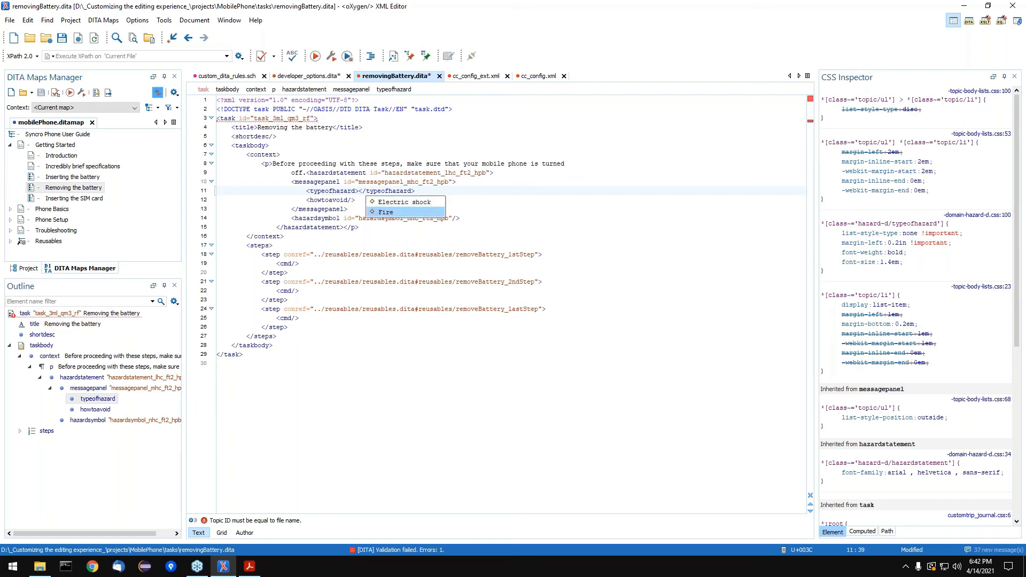
pyautogui.press('Return')
pyautogui.hotkey('ctrl', 's')
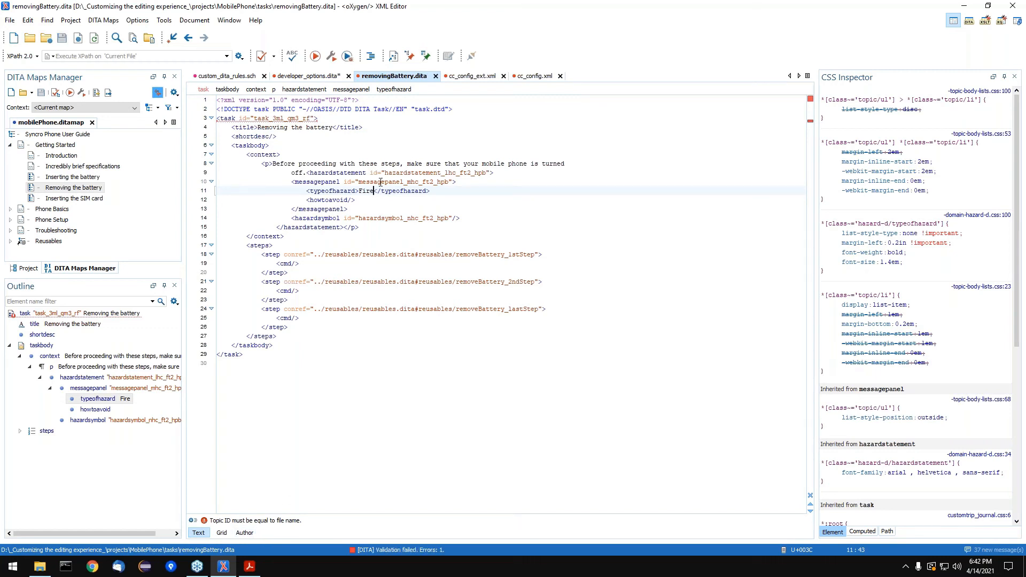
# View the cc_config_ext.xml configuration and the New document templates slide in the PDF presentation, and return to the XML editor
pyautogui.moveTo(380, 182)
pyautogui.click(477, 77)
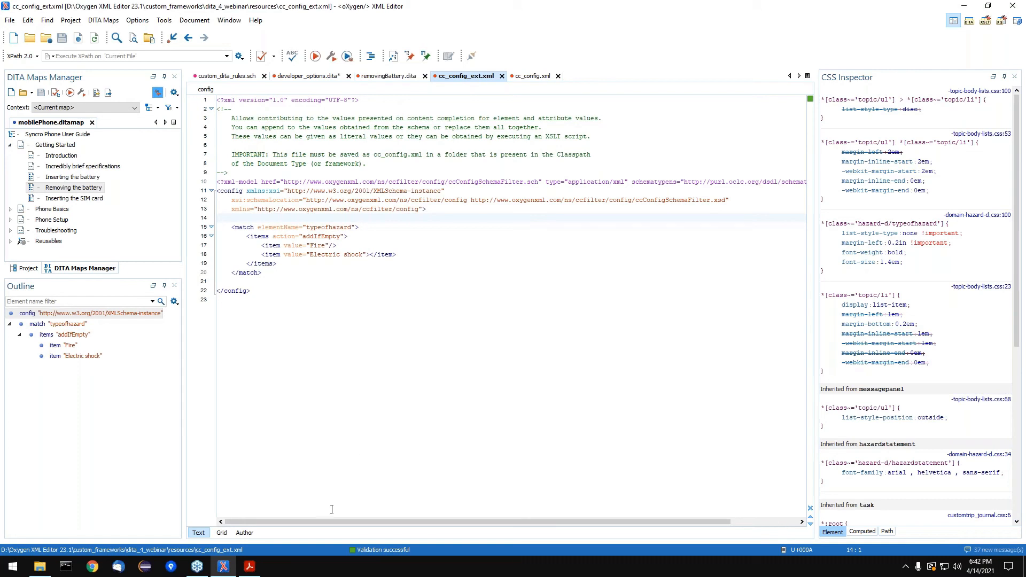
pyautogui.click(251, 570)
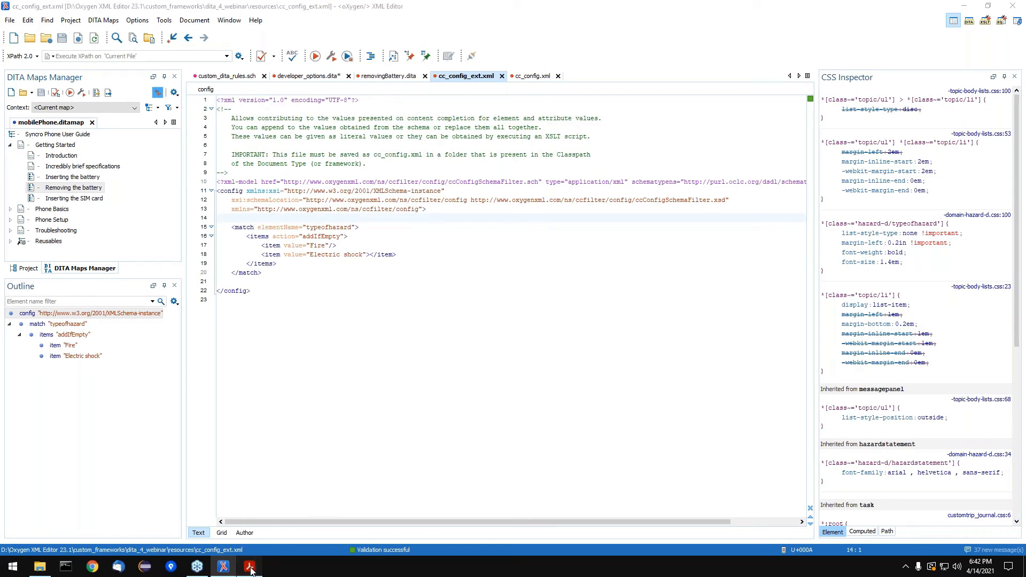
pyautogui.click(342, 410)
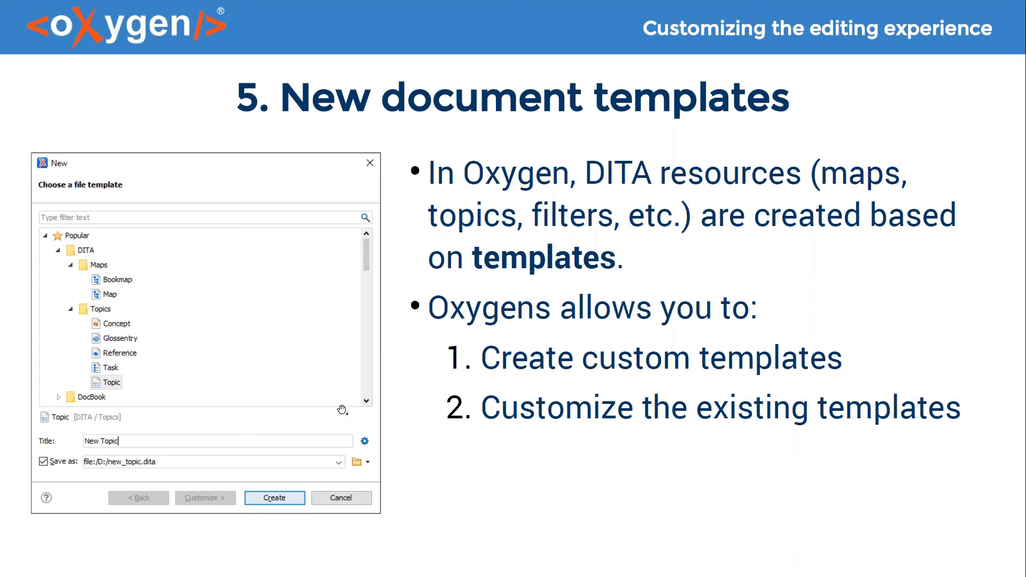
pyautogui.hotkey('alt', 'Tab')
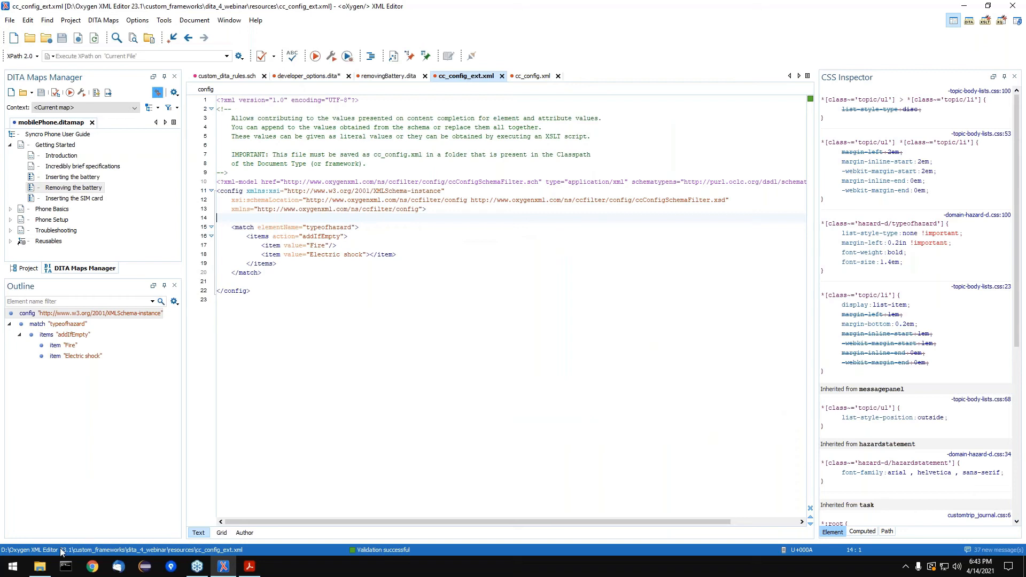
# In File Explorer, copy Topic.dita and Topic.properties from the frameworks\dita\templates\topic folder
pyautogui.click(39, 566)
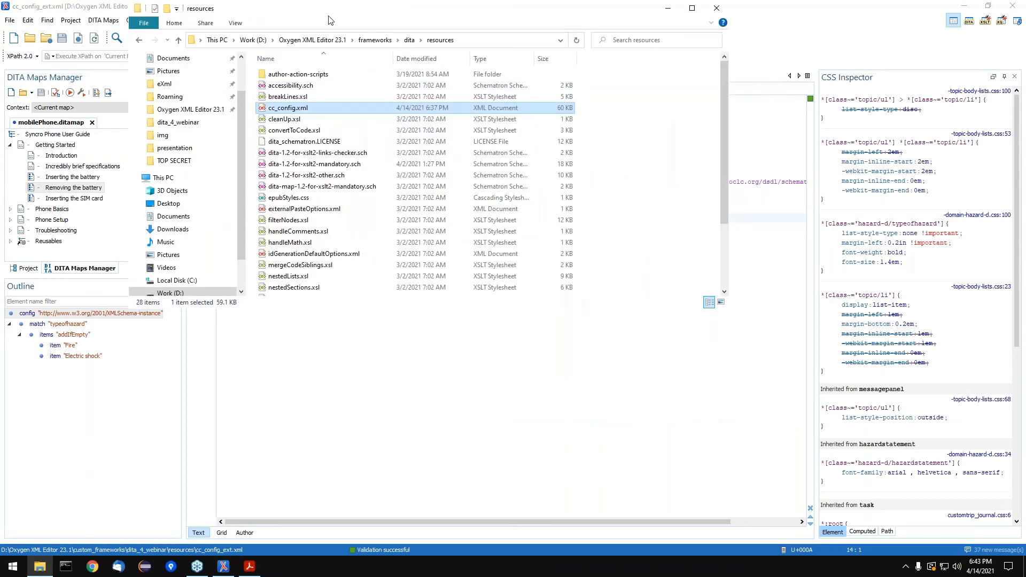
pyautogui.click(410, 40)
pyautogui.doubleClick(284, 254)
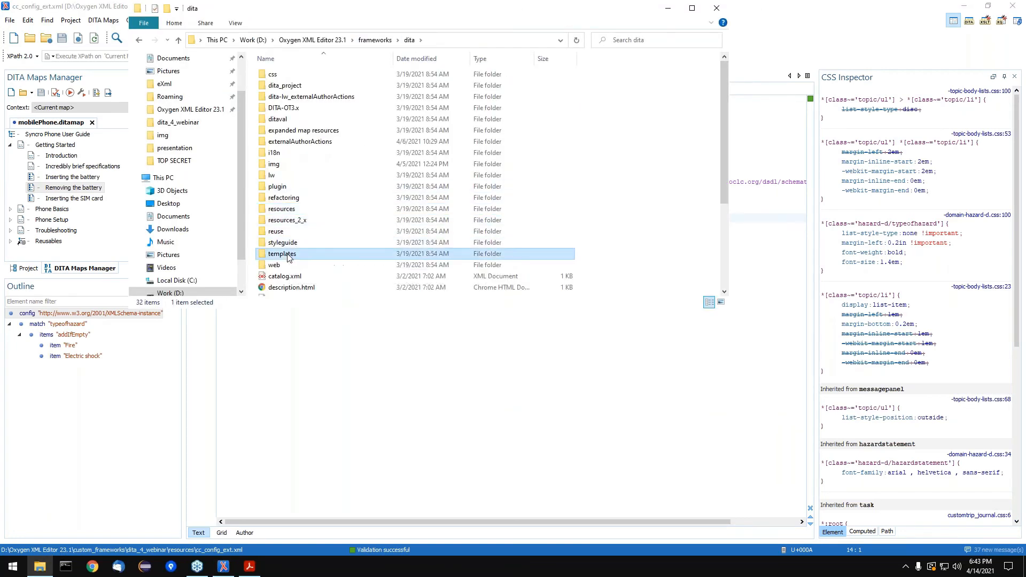
pyautogui.doubleClick(286, 175)
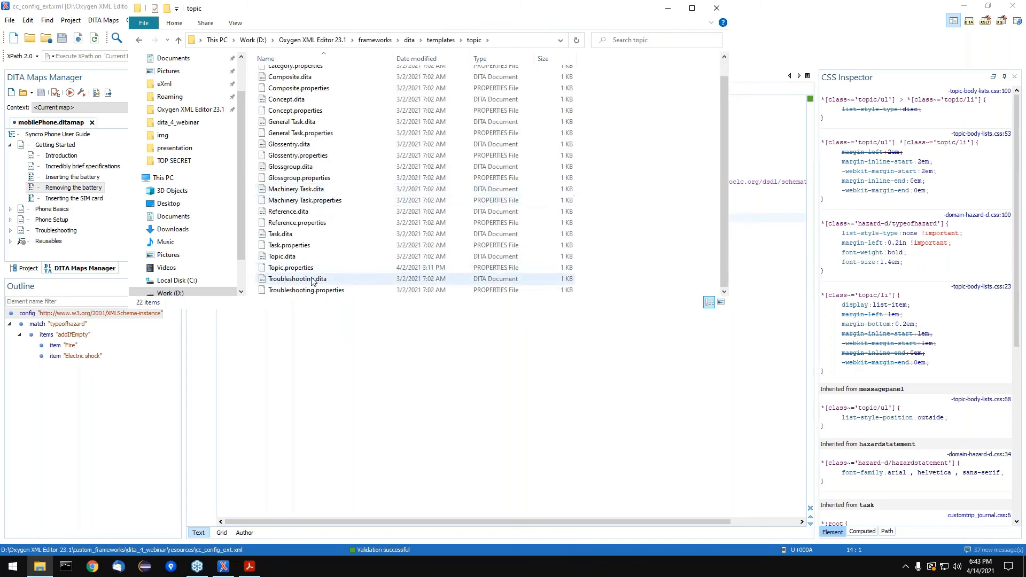
pyautogui.click(292, 257)
pyautogui.keyDown('shift'); pyautogui.click(296, 272); pyautogui.keyUp('shift')
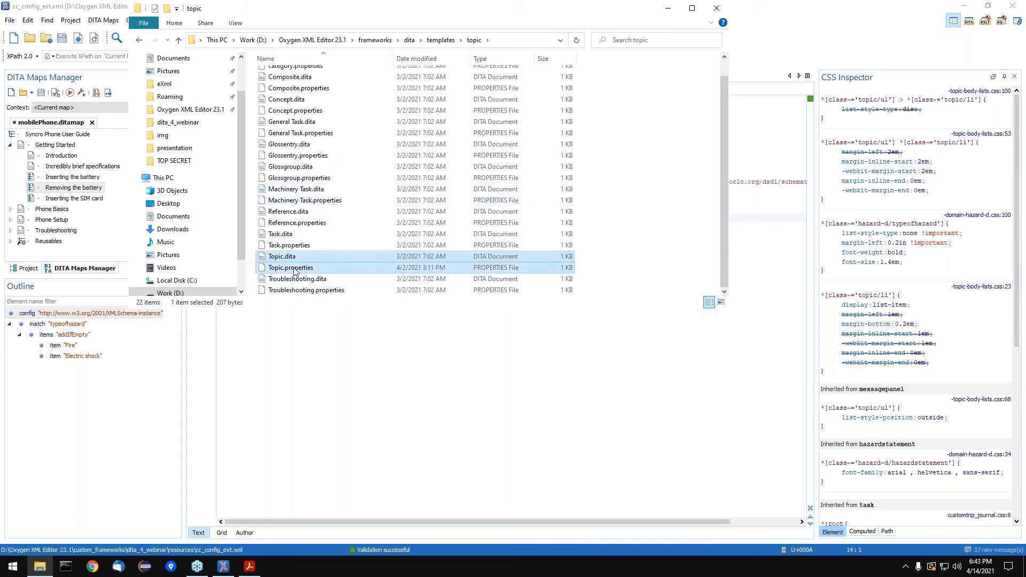
pyautogui.rightClick(299, 263)
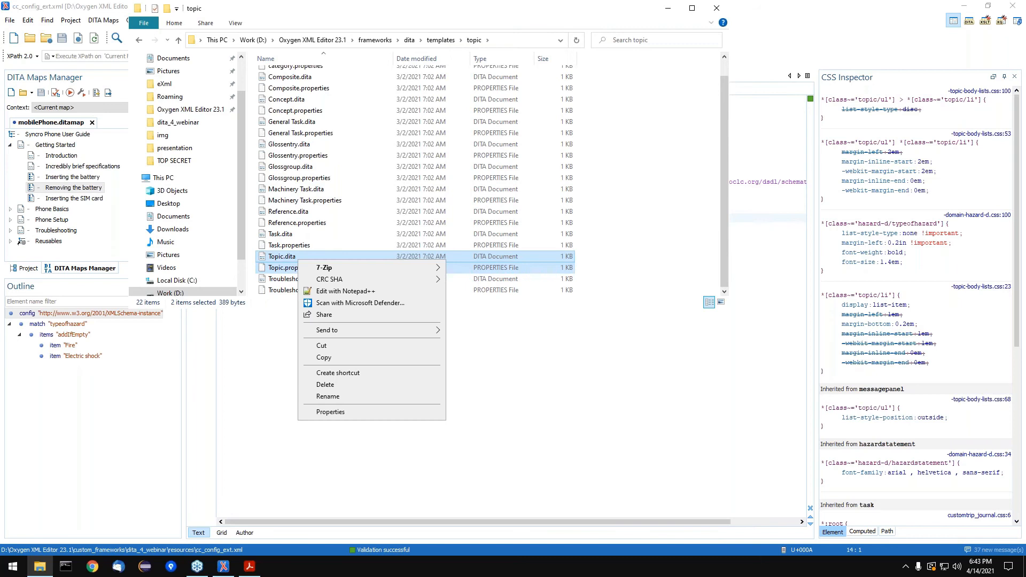
pyautogui.click(323, 357)
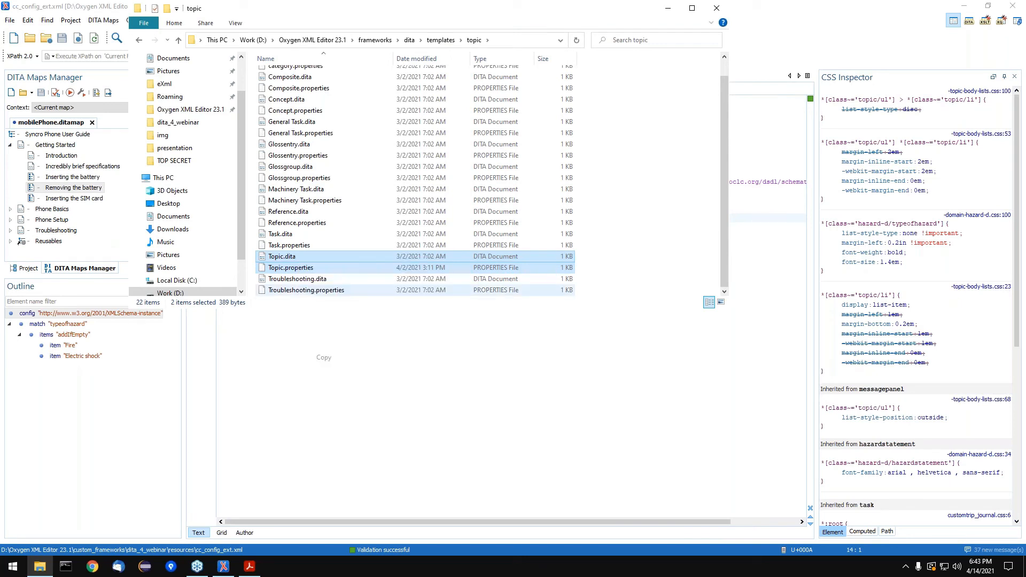
# Create a folder named templates inside custom_frameworks\dita_4_webinar in the Oxygen XML Editor 23.1 directory
pyautogui.click(312, 40)
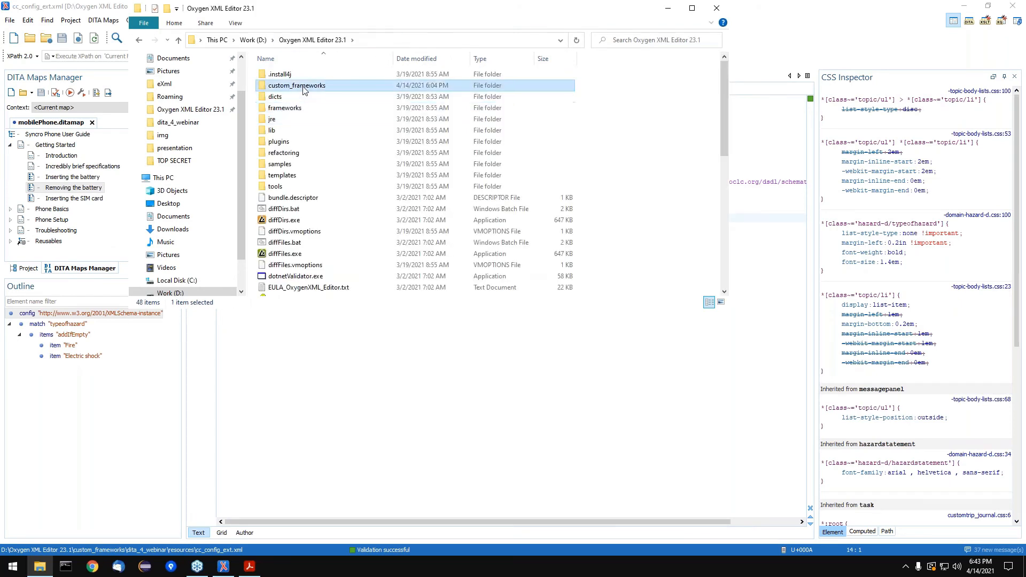
pyautogui.doubleClick(297, 85)
pyautogui.doubleClick(307, 76)
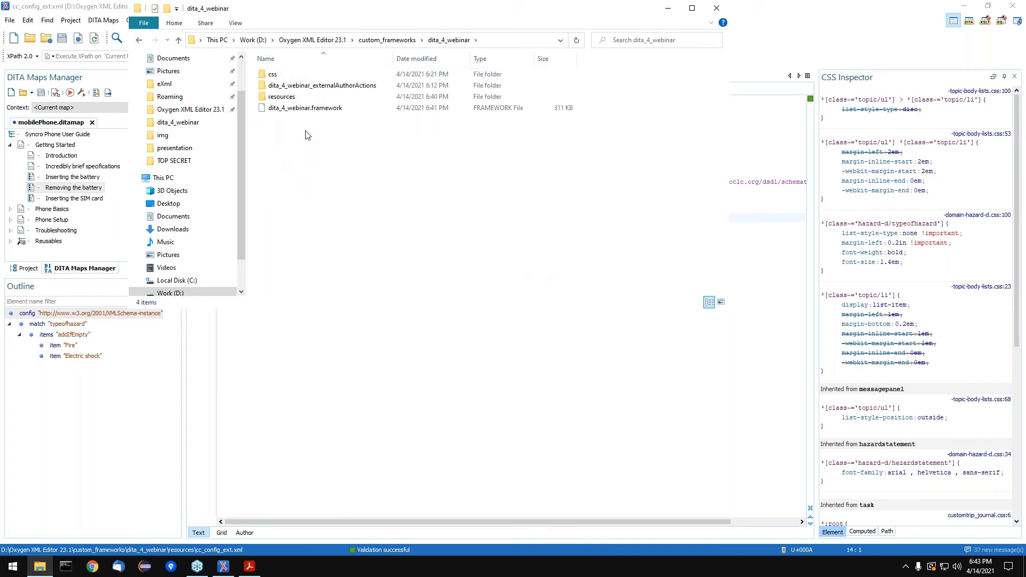
pyautogui.rightClick(306, 132)
pyautogui.moveTo(413, 296)
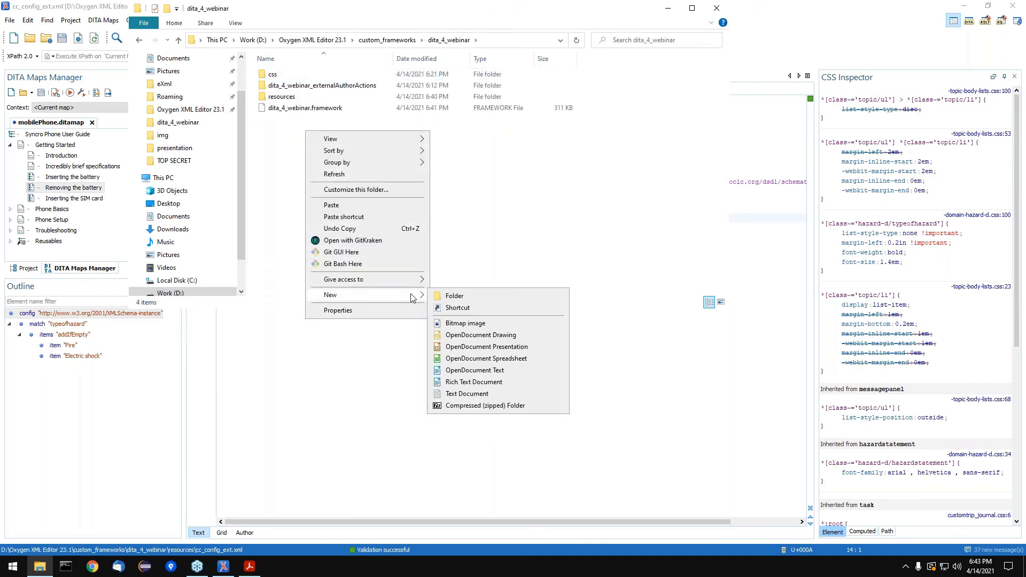
pyautogui.click(445, 297)
pyautogui.write('templates')
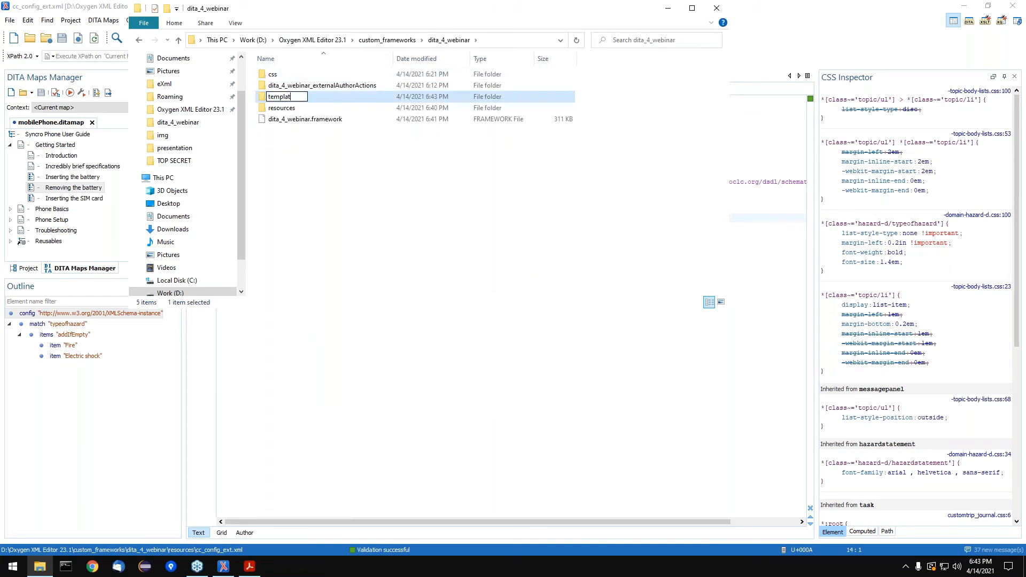
pyautogui.press('Return')
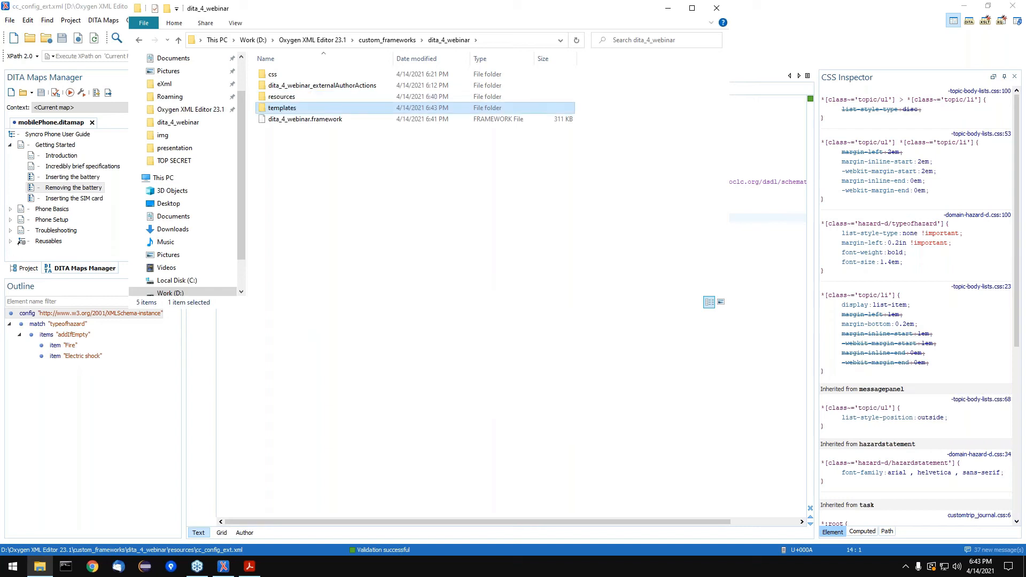
# Paste the copied Topic.dita and Topic.properties files into the dita_4_webinar templates folder
pyautogui.doubleClick(313, 109)
pyautogui.rightClick(331, 130)
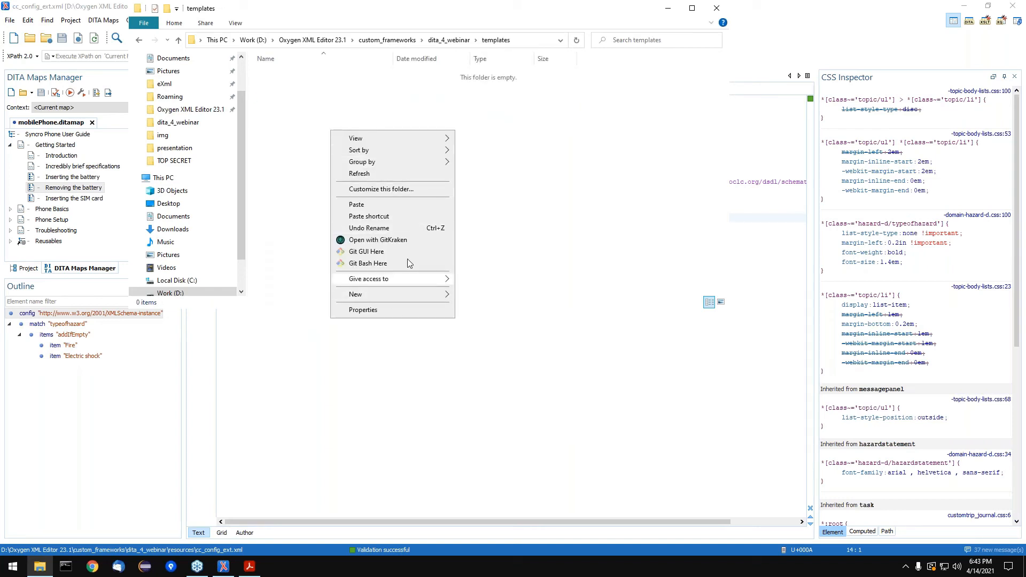
pyautogui.click(369, 206)
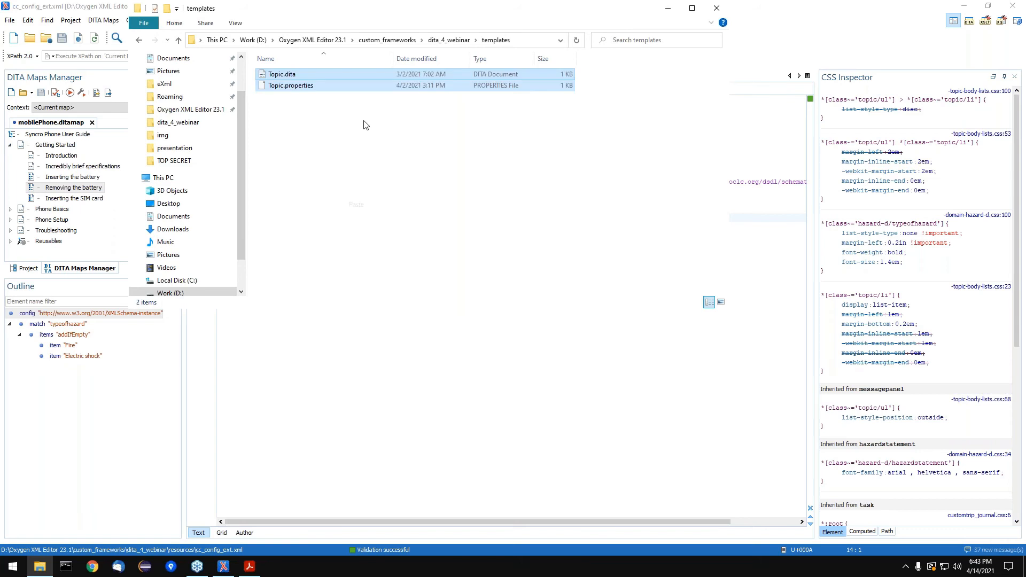
# Open both Topic.dita and Topic.properties from the templates folder in Oxygen XML Editor
pyautogui.click(339, 151)
pyautogui.click(304, 87)
pyautogui.click(291, 75)
pyautogui.moveTo(297, 88); pyautogui.dragTo(429, 473)
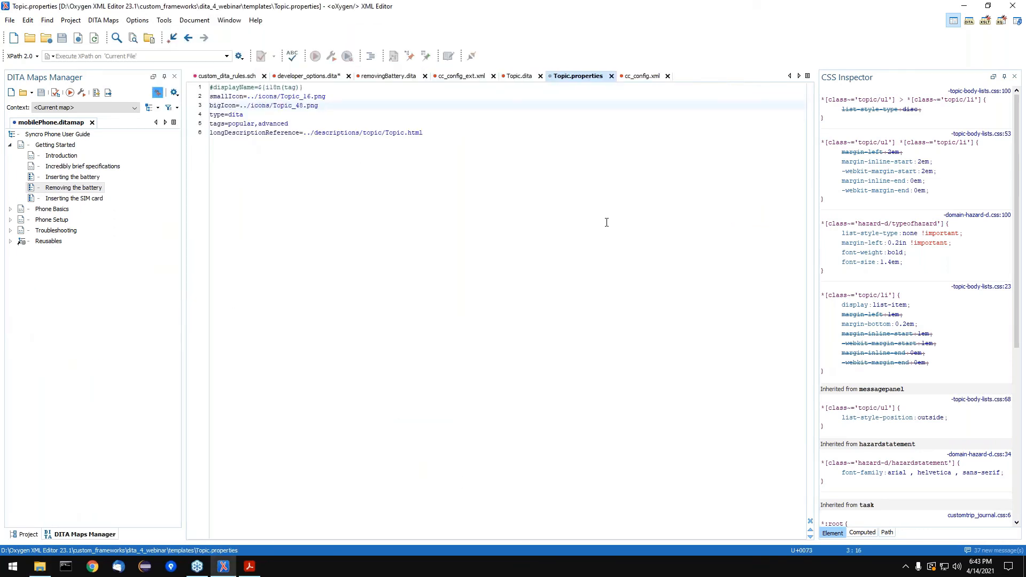
# Close the cc_config.xml, cc_config_ext.xml, removingBattery.dita and custom_dita_rules.sch files
pyautogui.middleClick(640, 80)
pyautogui.middleClick(470, 79)
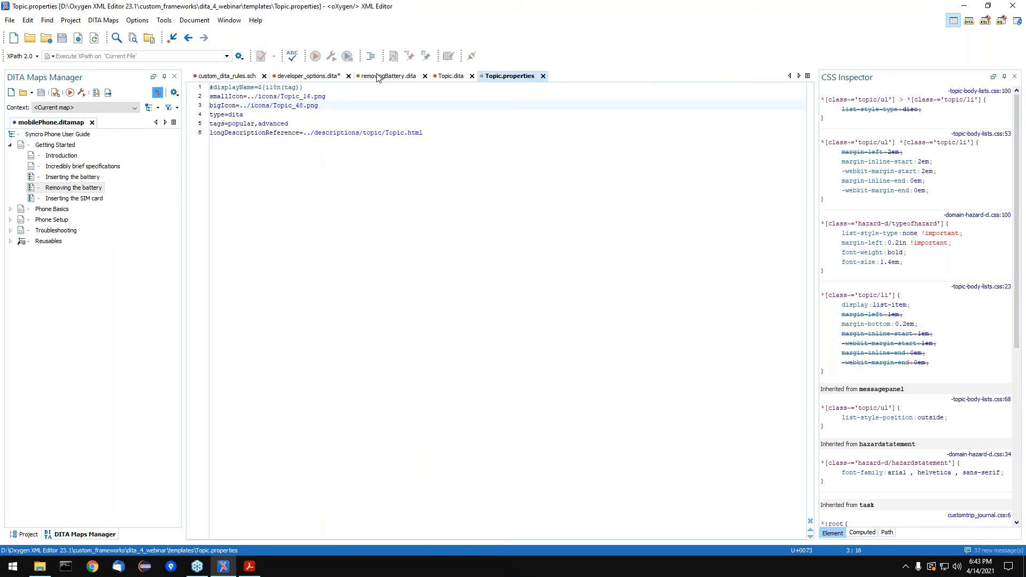
pyautogui.middleClick(378, 78)
pyautogui.middleClick(228, 79)
# In Topic.dita, add an empty shortdesc element on a new line after the title
pyautogui.click(295, 80)
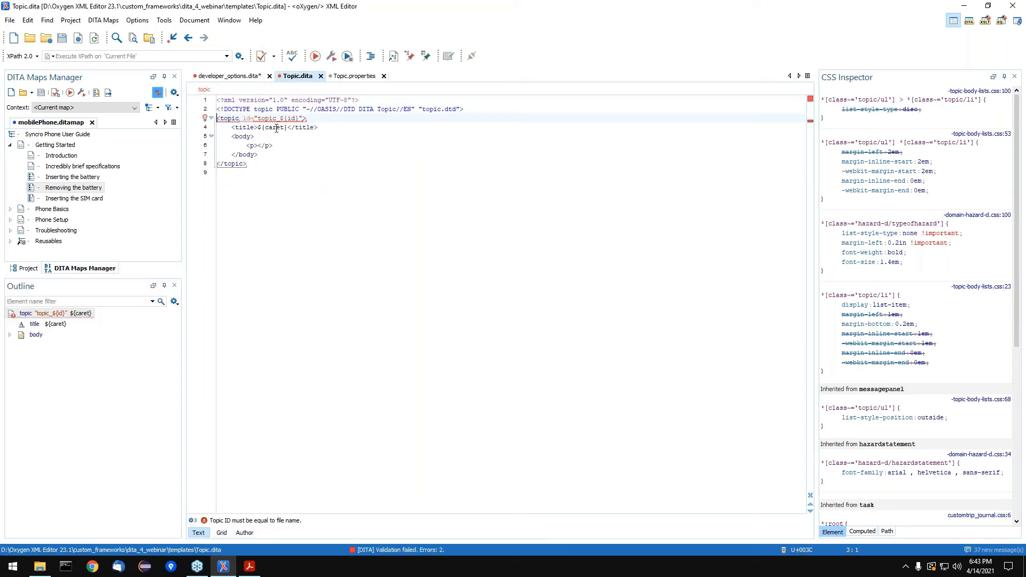
pyautogui.click(323, 126)
pyautogui.press('Return')
pyautogui.write('<sho')
pyautogui.press('Return')
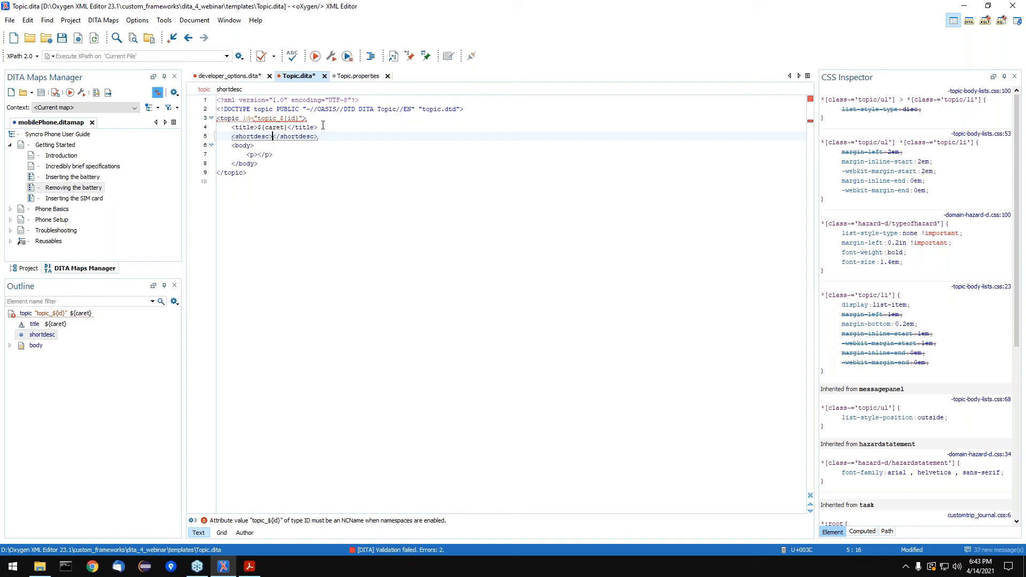
# Fill the shortdesc element with ${ask('Please provide a shortdesc', generic)} and save Topic.dita
pyautogui.write('${ask')
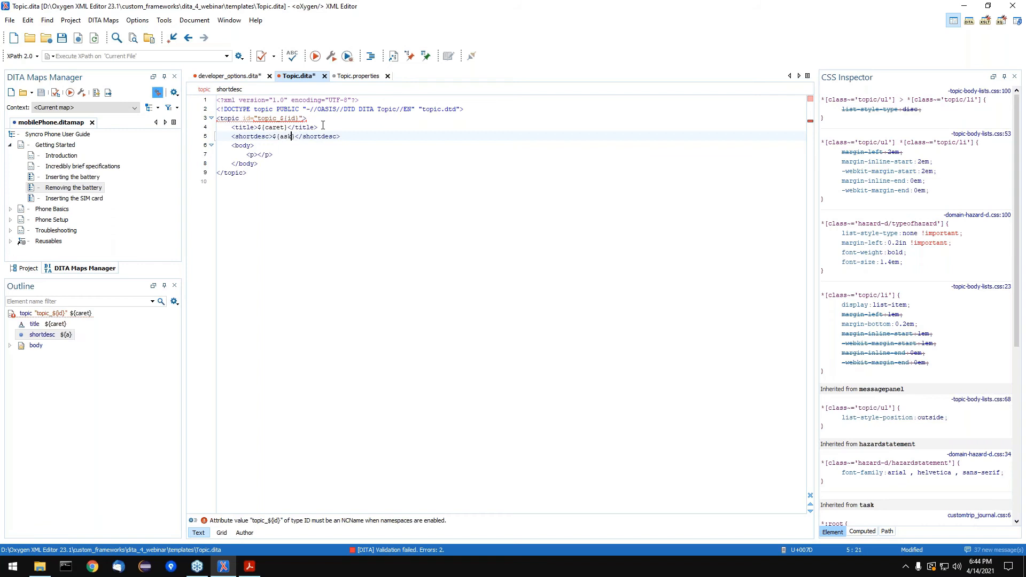
pyautogui.write('(')
pyautogui.write("'")
pyautogui.write('Please provide a ')
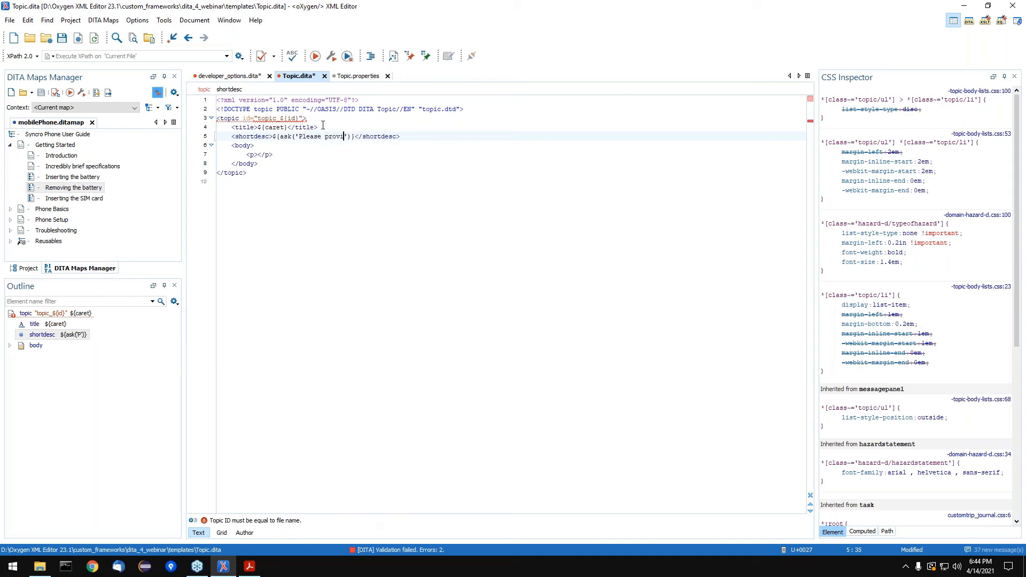
pyautogui.write('shortedesc')
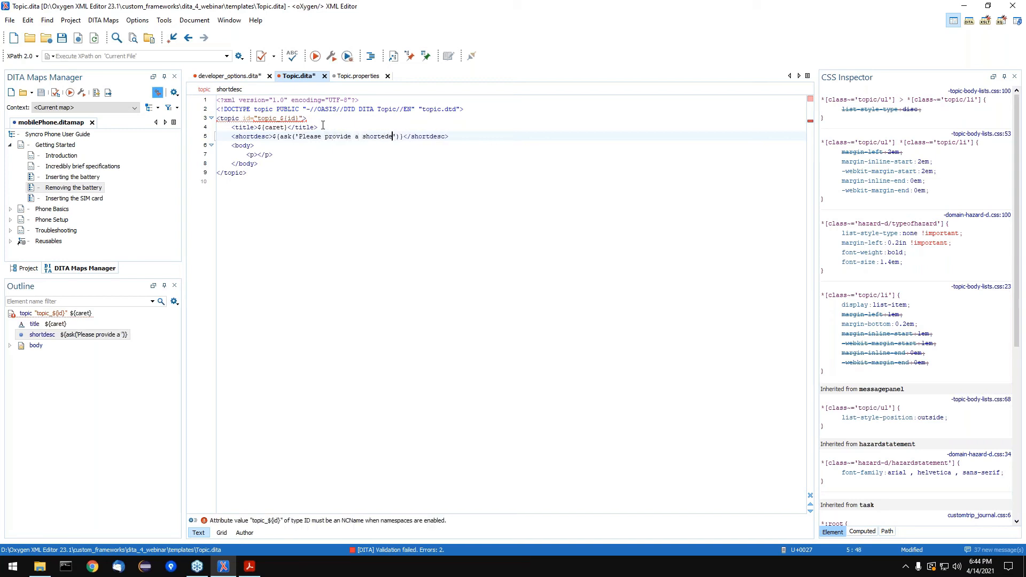
pyautogui.press('Left')
pyautogui.press('Left')
pyautogui.press('Left')
pyautogui.press('Left')
pyautogui.press('BackSpace')
pyautogui.press('Right')
pyautogui.press('Right')
pyautogui.press('Right')
pyautogui.press('Right')
pyautogui.press('Right')
pyautogui.write(', generi')
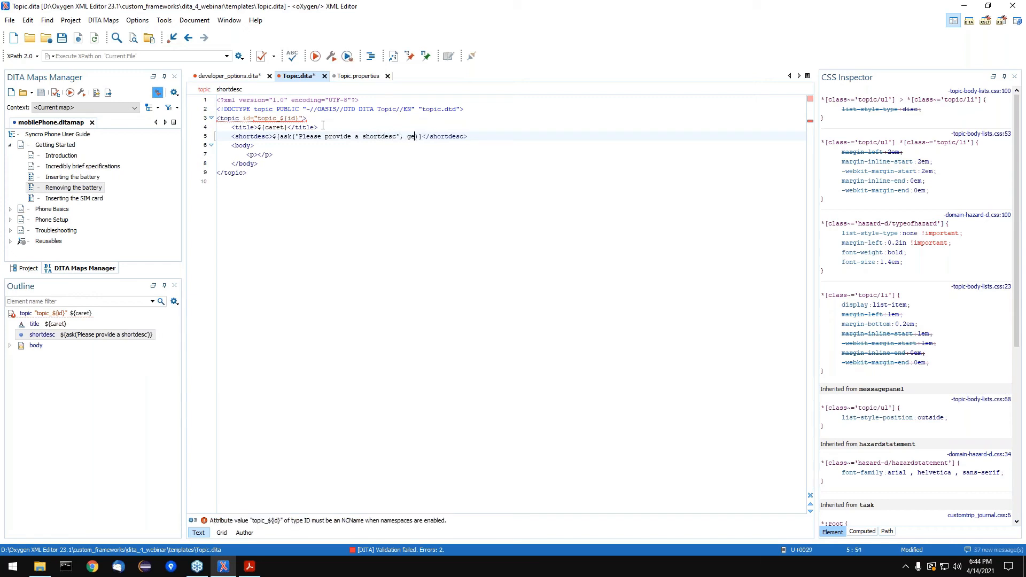
pyautogui.write('c')
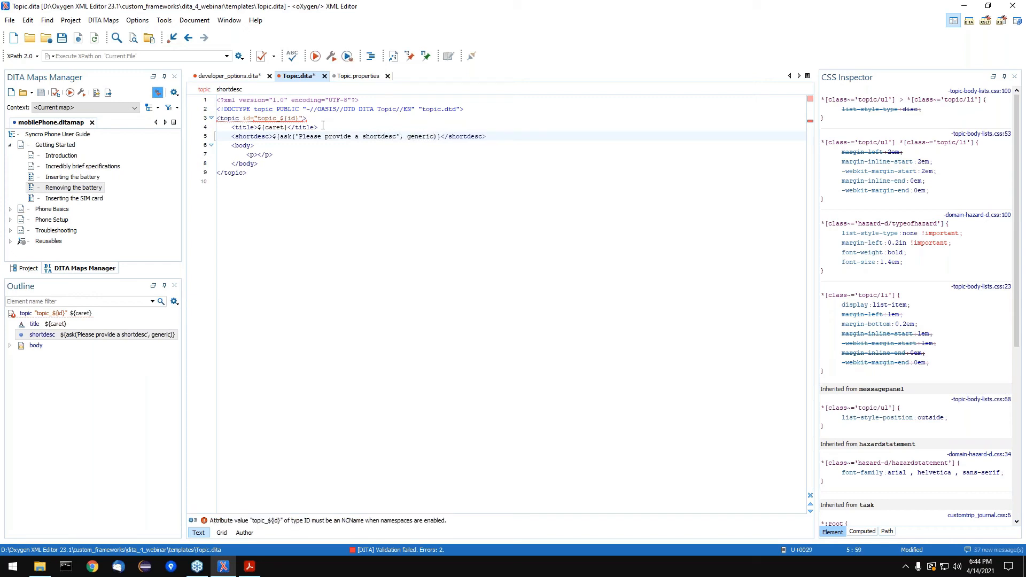
pyautogui.hotkey('ctrl', 's')
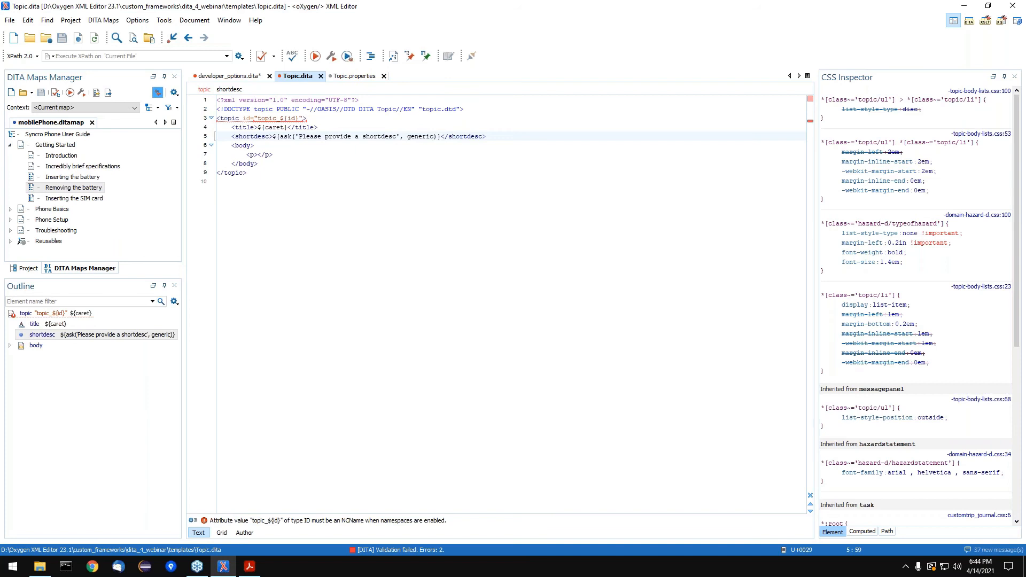
# Insert an oxy-placeholder processing instruction with content "Please don't leave me empty..." in the body paragraph and save Topic.dita
pyautogui.click(259, 155)
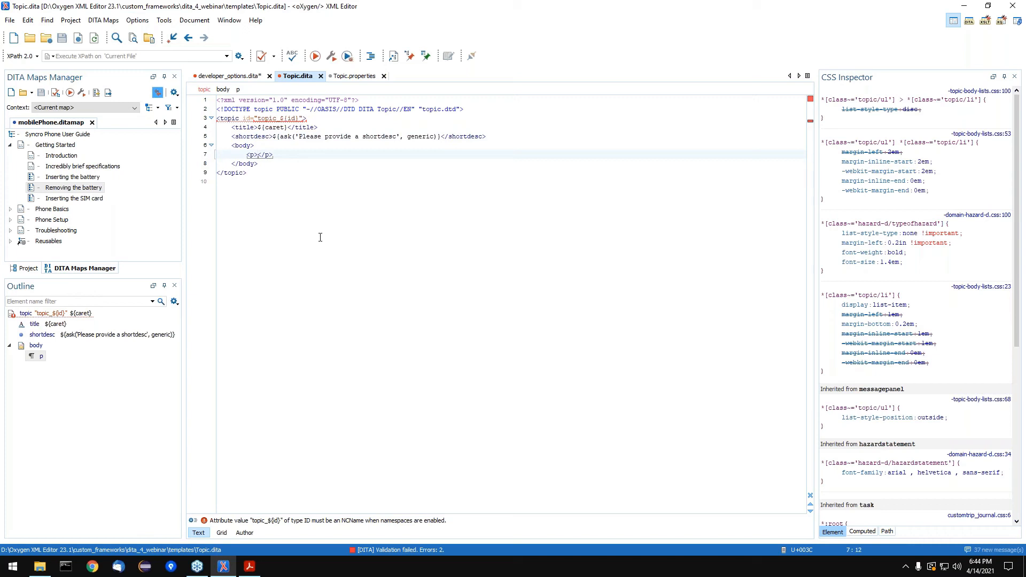
pyautogui.write('<')
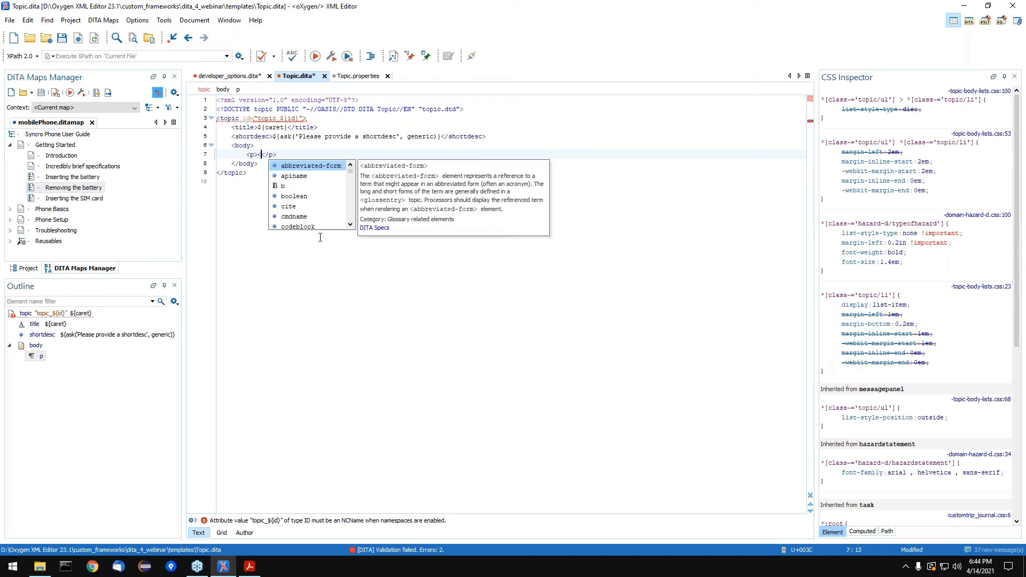
pyautogui.write('?')
pyautogui.write('oxy-placehol')
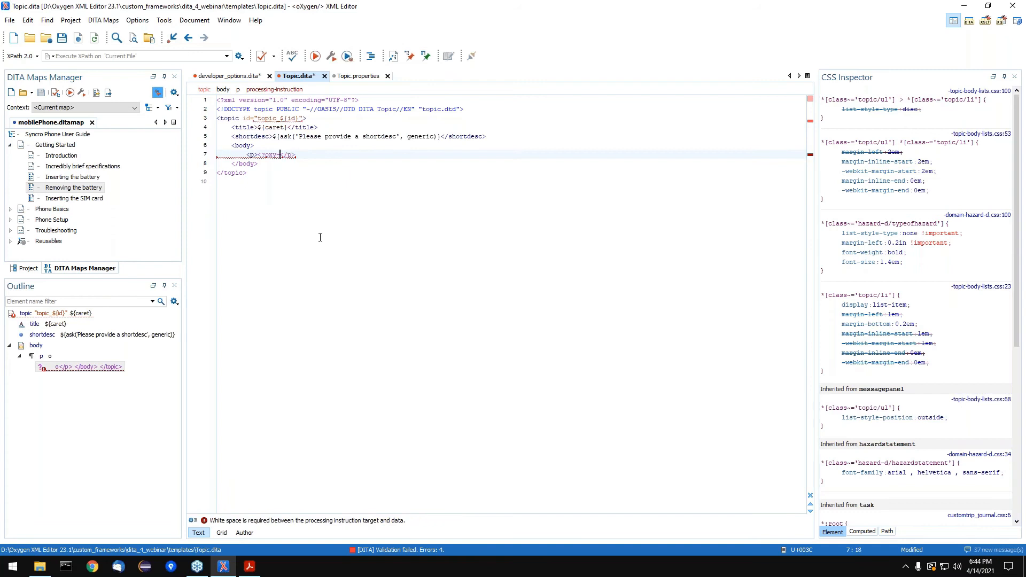
pyautogui.write('der')
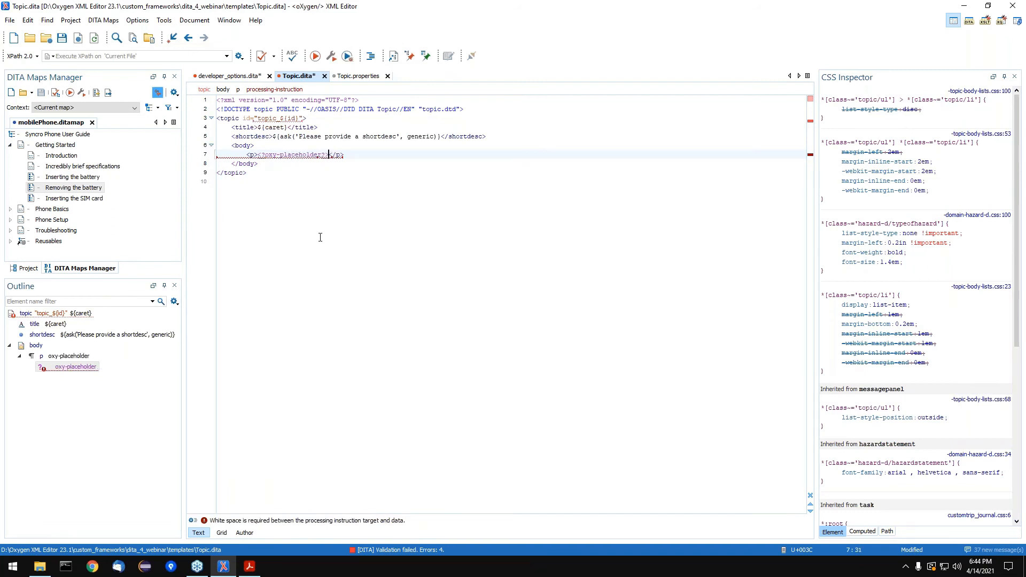
pyautogui.write(' content=""')
pyautogui.press('Left')
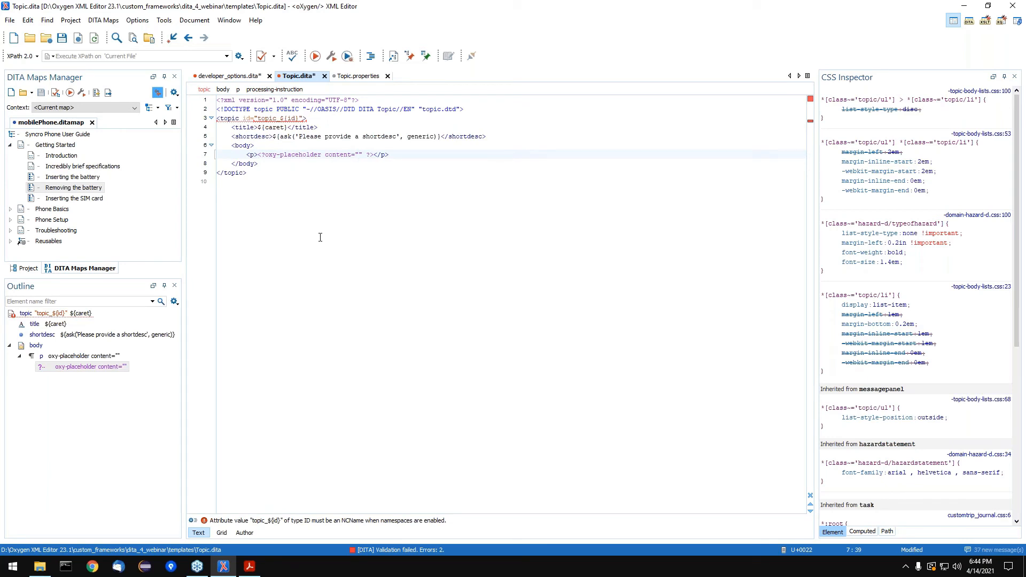
pyautogui.write("Please don't leave me empty")
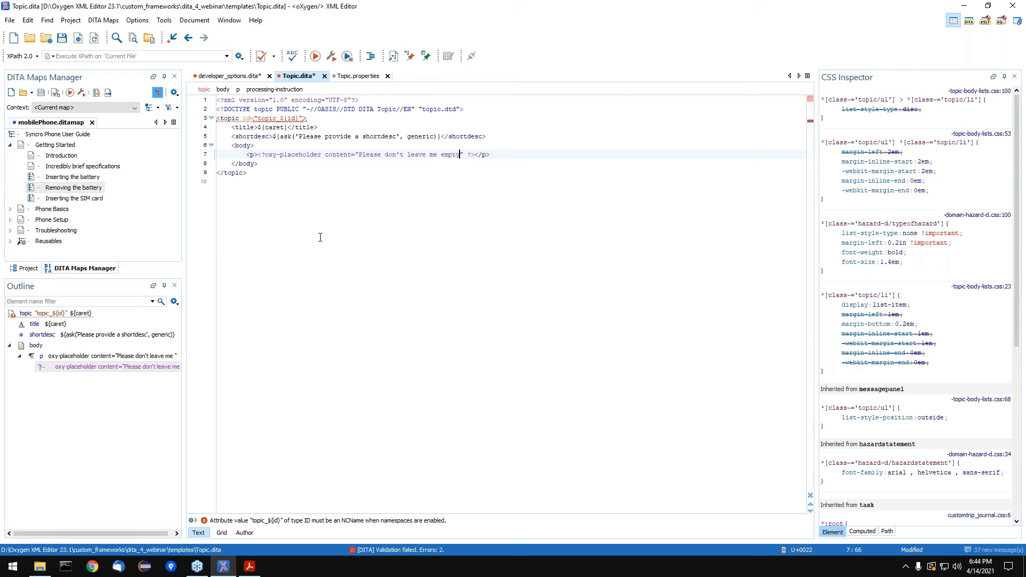
pyautogui.write('...')
pyautogui.hotkey('ctrl', 's')
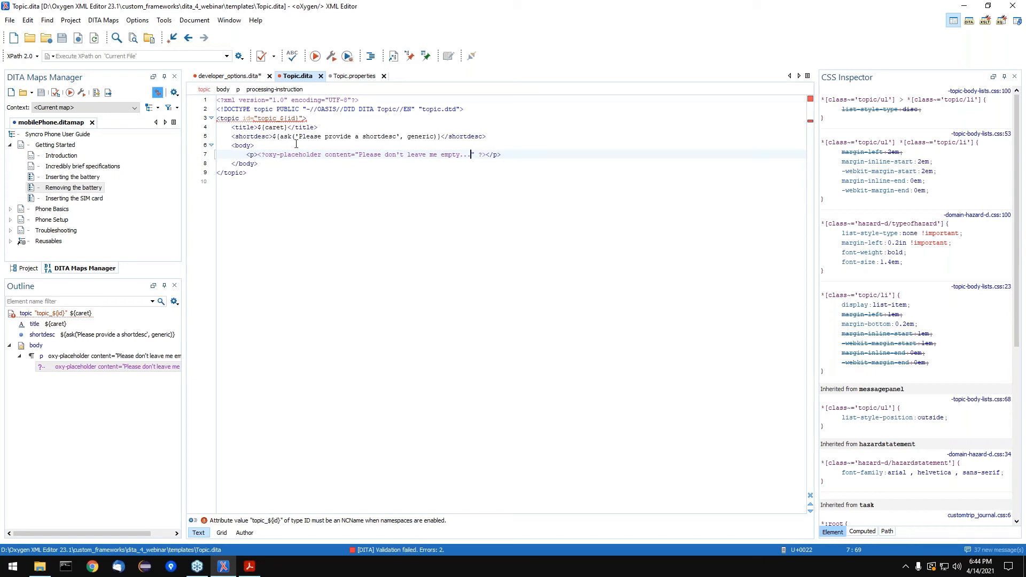
# In Topic.properties, uncomment the displayName property, set it to Custom Topic and save the file
pyautogui.click(351, 78)
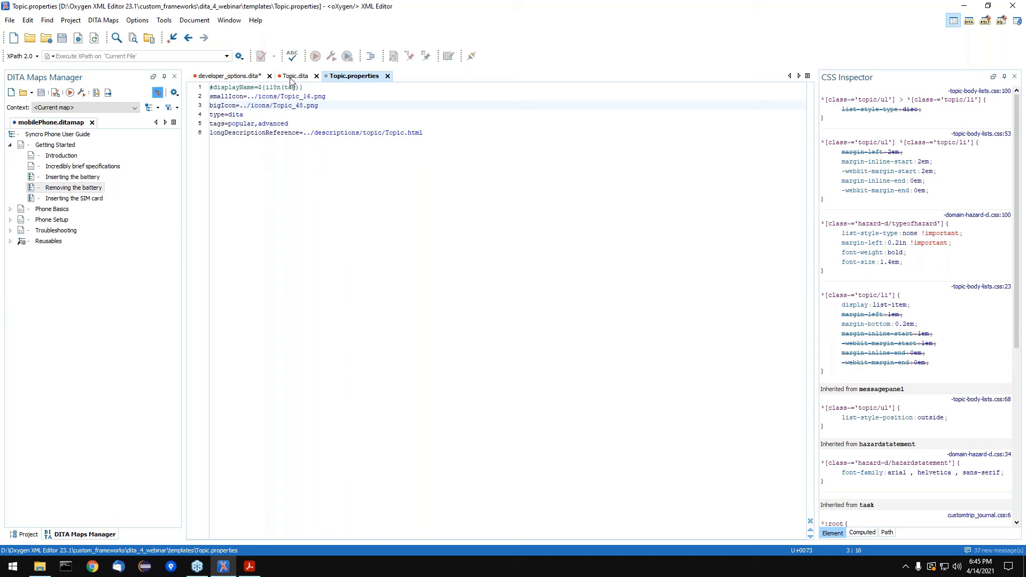
pyautogui.click(216, 87)
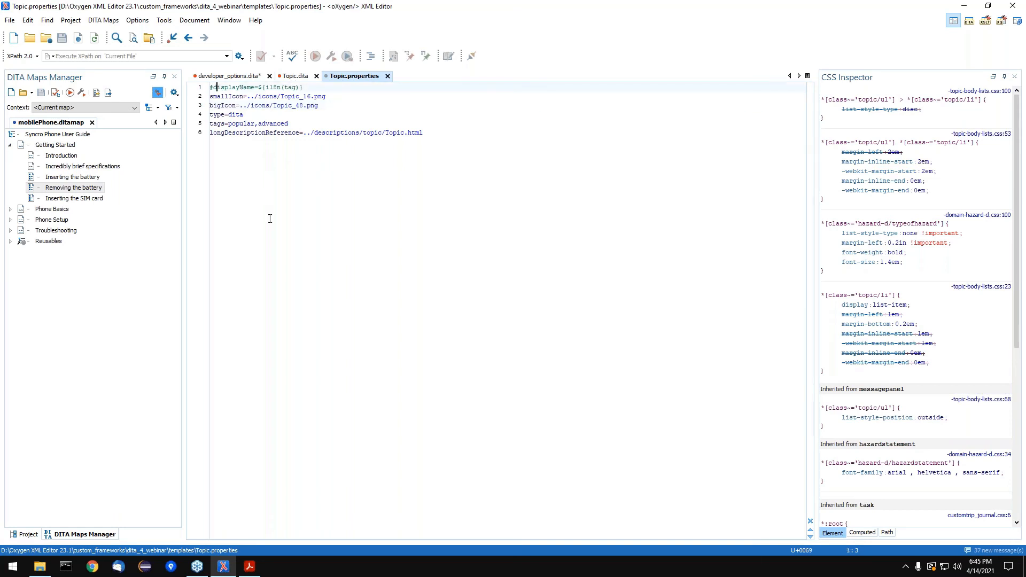
pyautogui.press('BackSpace')
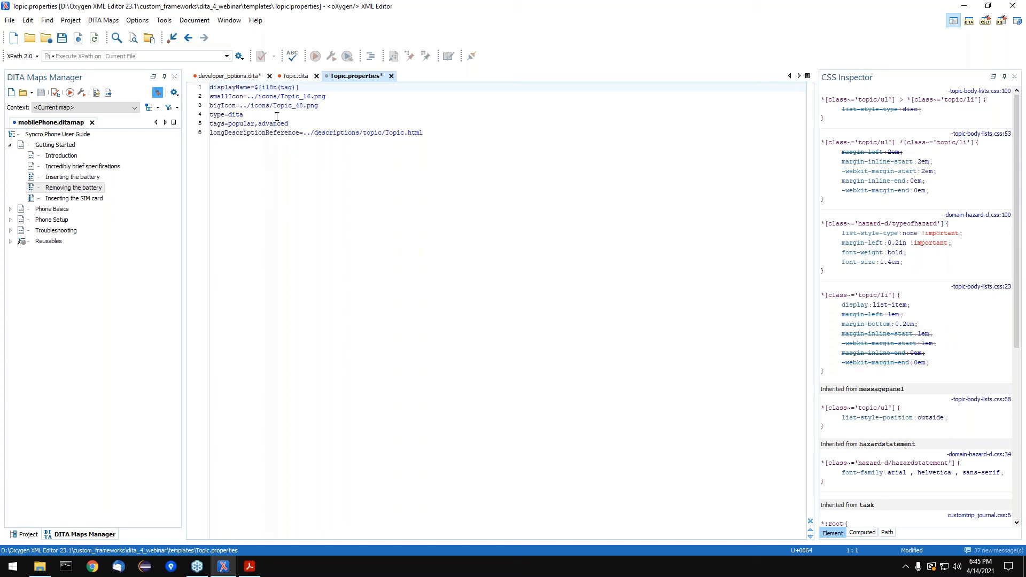
pyautogui.moveTo(255, 88); pyautogui.dragTo(298, 90)
pyautogui.write('Custom Topic')
pyautogui.hotkey('ctrl', 's')
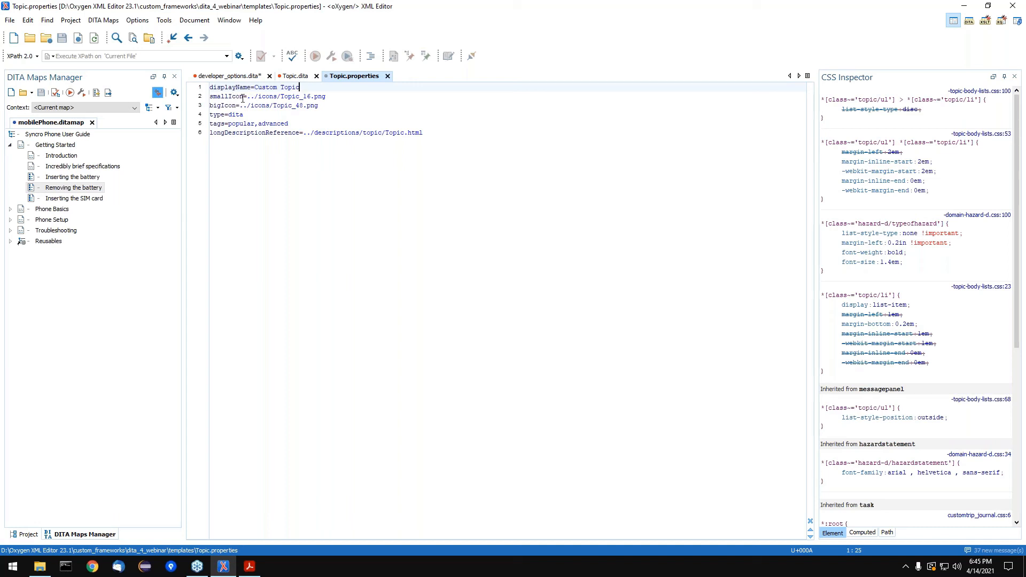
# Examine the popular DITA topic templates and their icons in the new-document dialog, then close it without creating anything
pyautogui.click(225, 98)
pyautogui.click(13, 38)
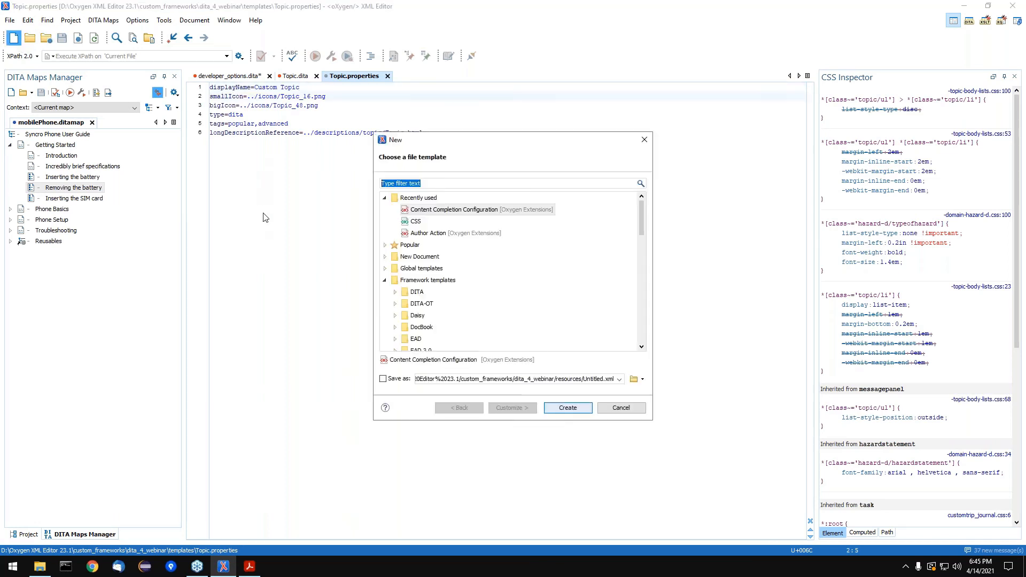
pyautogui.click(385, 245)
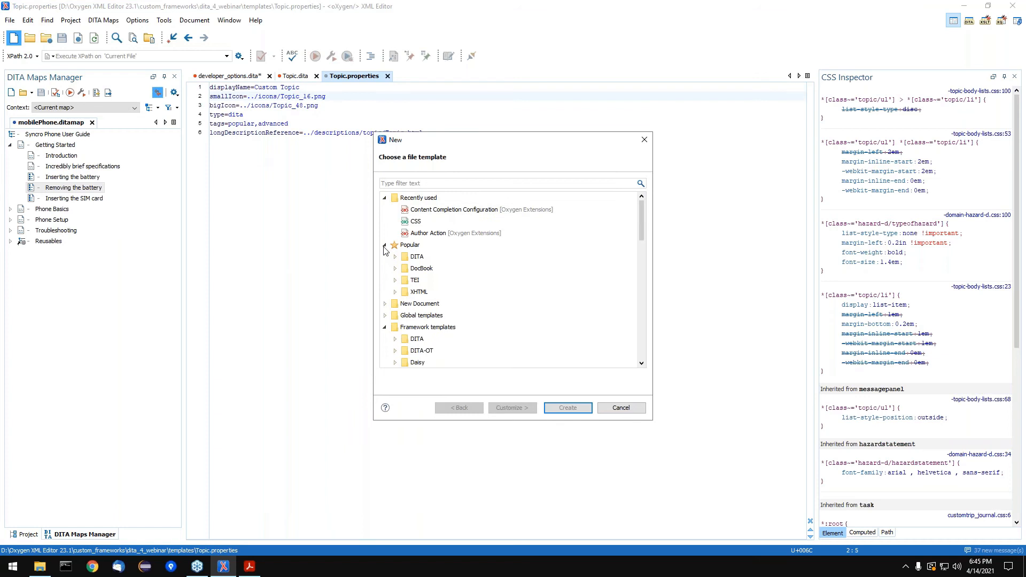
pyautogui.click(395, 257)
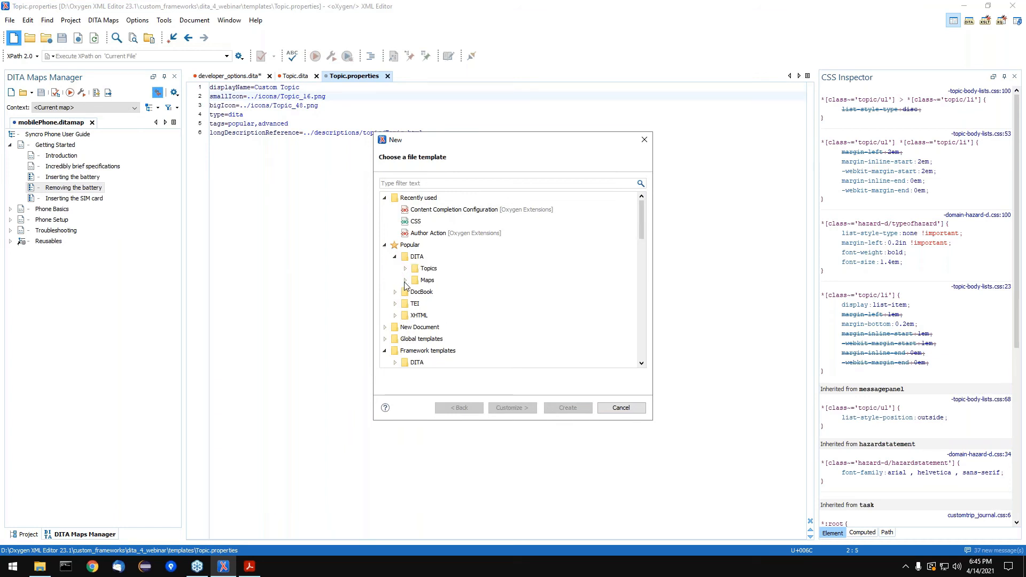
pyautogui.click(406, 269)
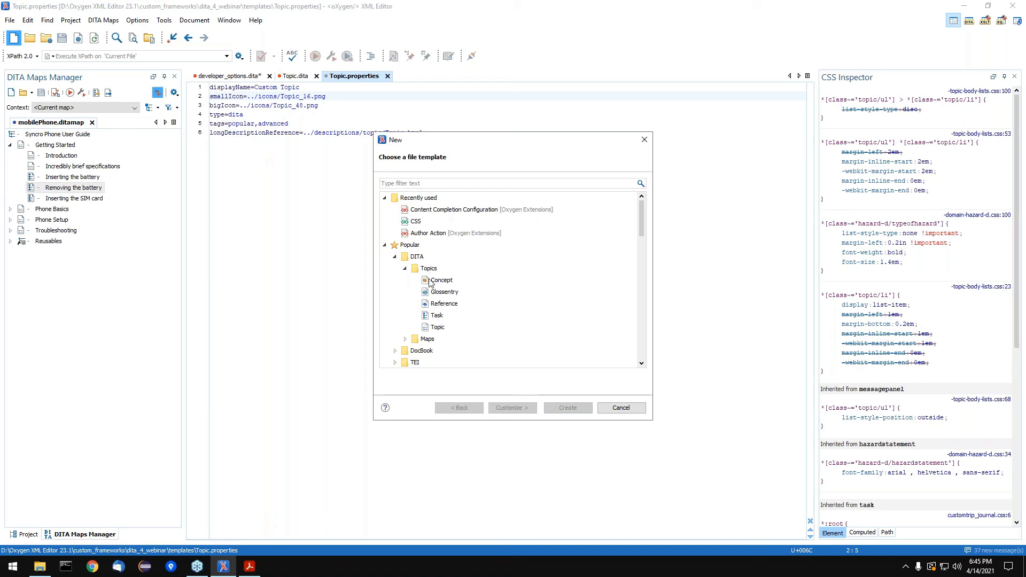
pyautogui.click(619, 408)
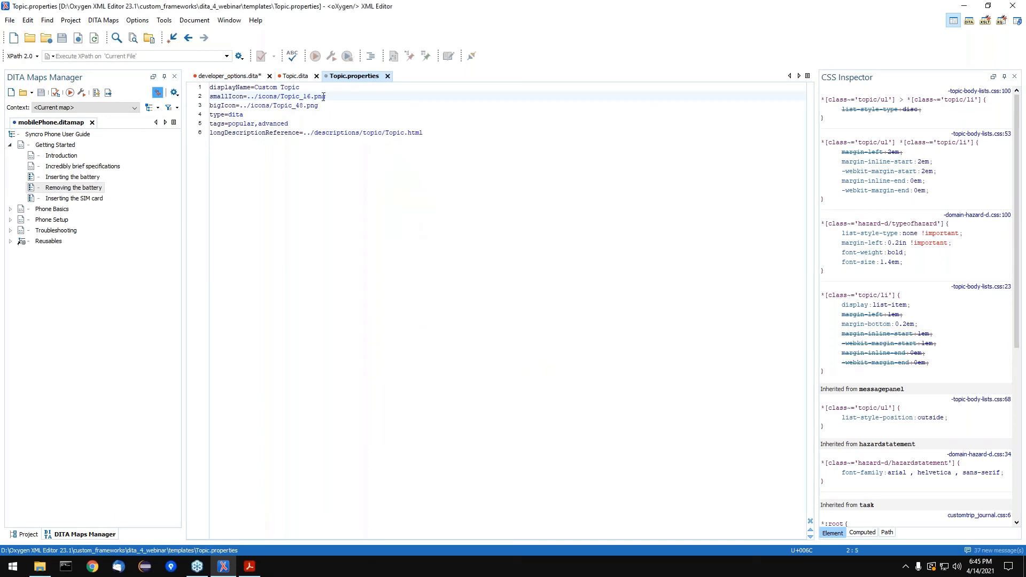
# Delete the smallIcon and bigIcon lines from Topic.properties
pyautogui.moveTo(319, 106); pyautogui.dragTo(200, 97)
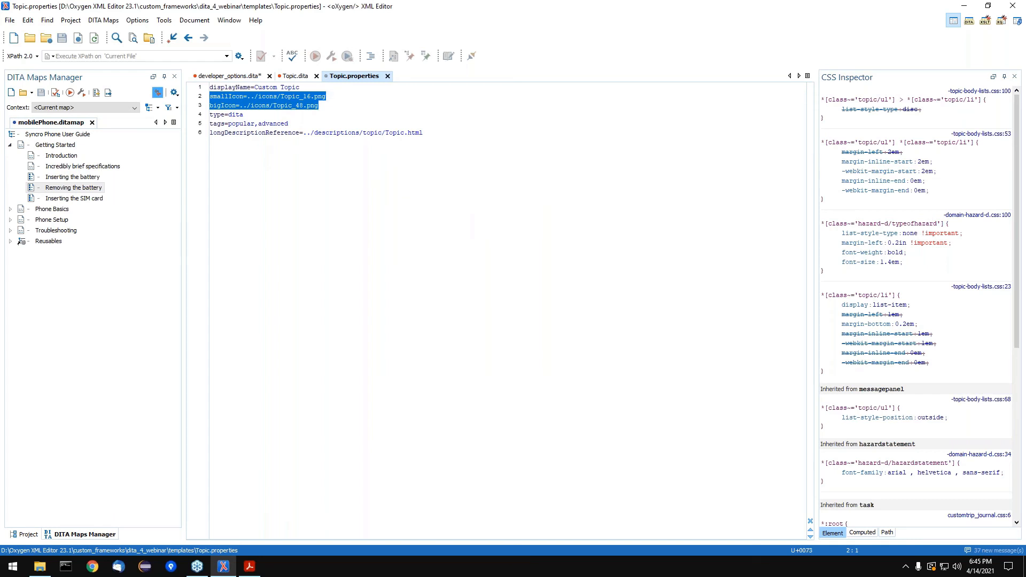
pyautogui.press('BackSpace')
pyautogui.press('BackSpace')
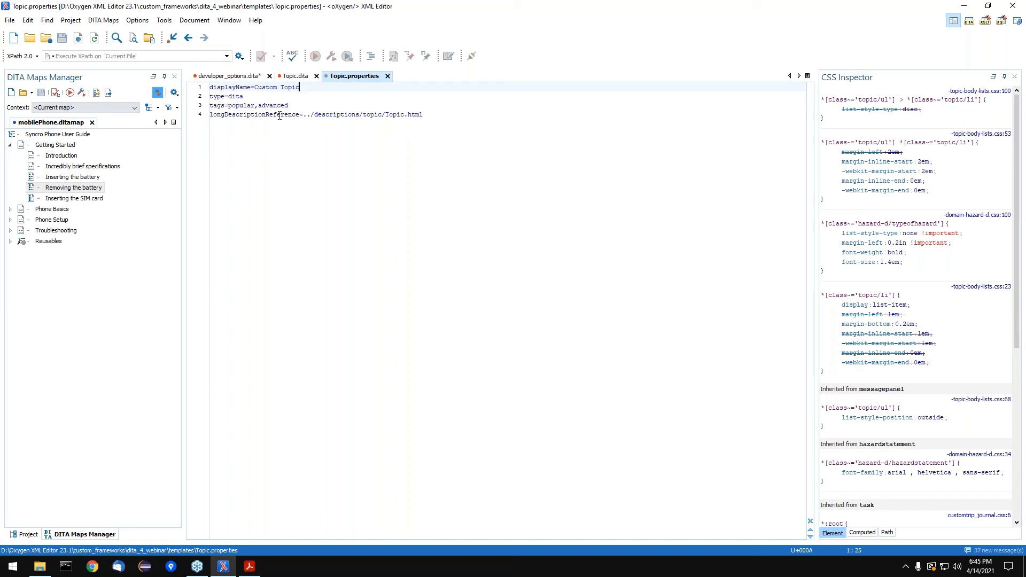
# Check how the popular tag and the Reference template's long description appear in the new-document dialog, then dismiss it
pyautogui.doubleClick(238, 106)
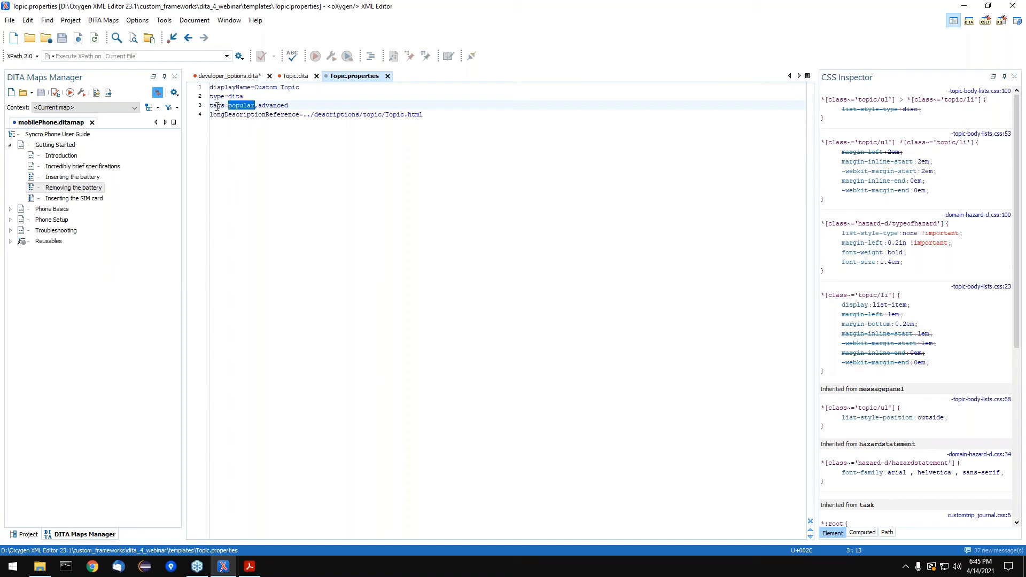
pyautogui.click(13, 37)
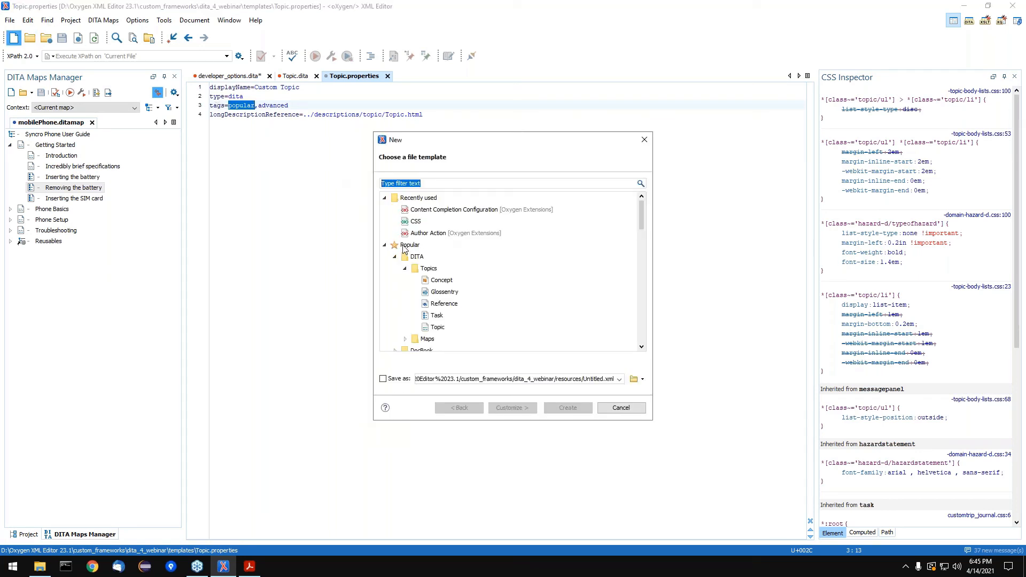
pyautogui.click(622, 409)
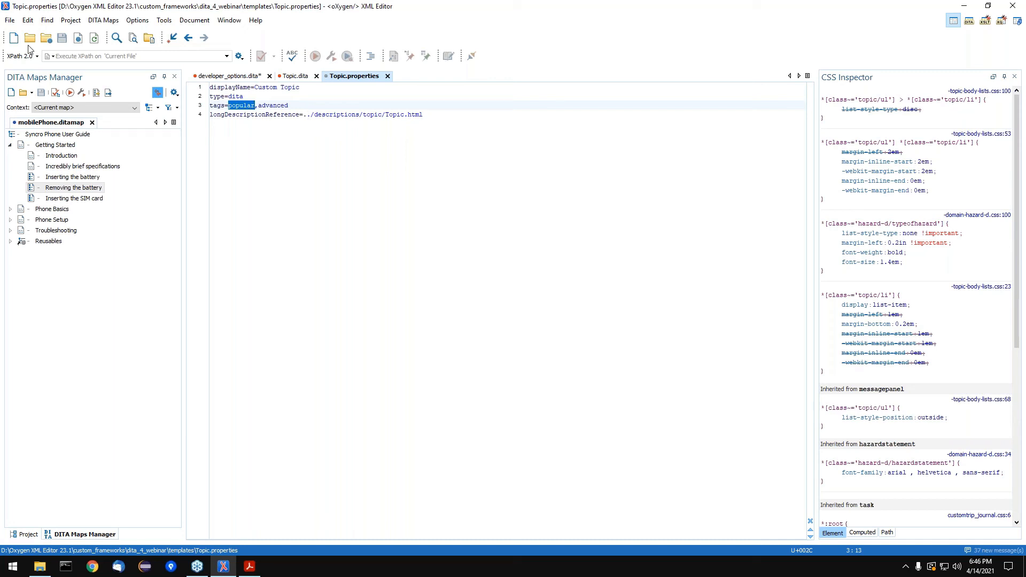
pyautogui.click(13, 37)
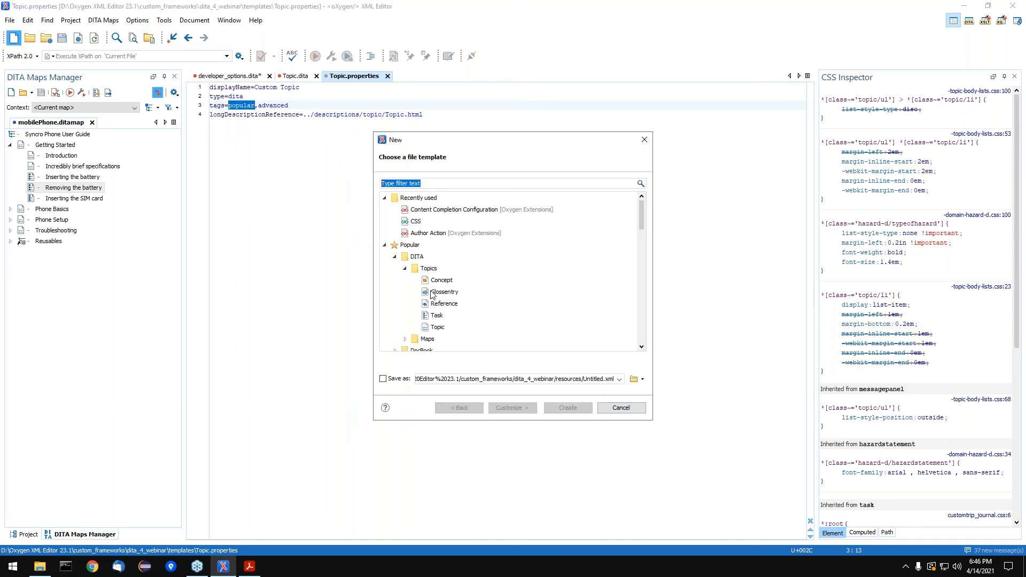
pyautogui.moveTo(443, 308)
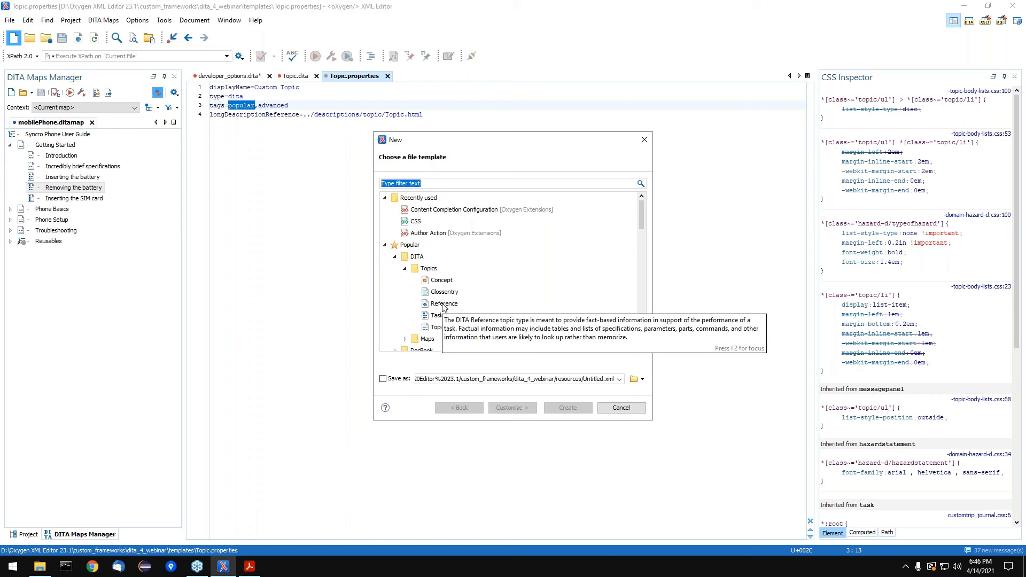
pyautogui.click(633, 409)
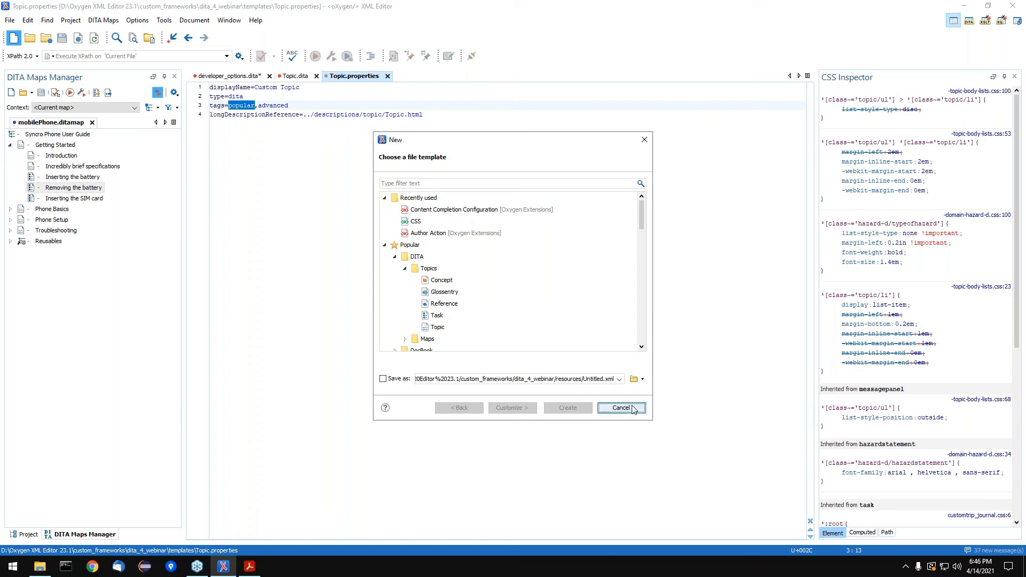
# Replace the longDescriptionReference line in Topic.properties with filenamePrefix=t_ and save the file
pyautogui.moveTo(428, 116); pyautogui.dragTo(209, 116)
pyautogui.press('Delete')
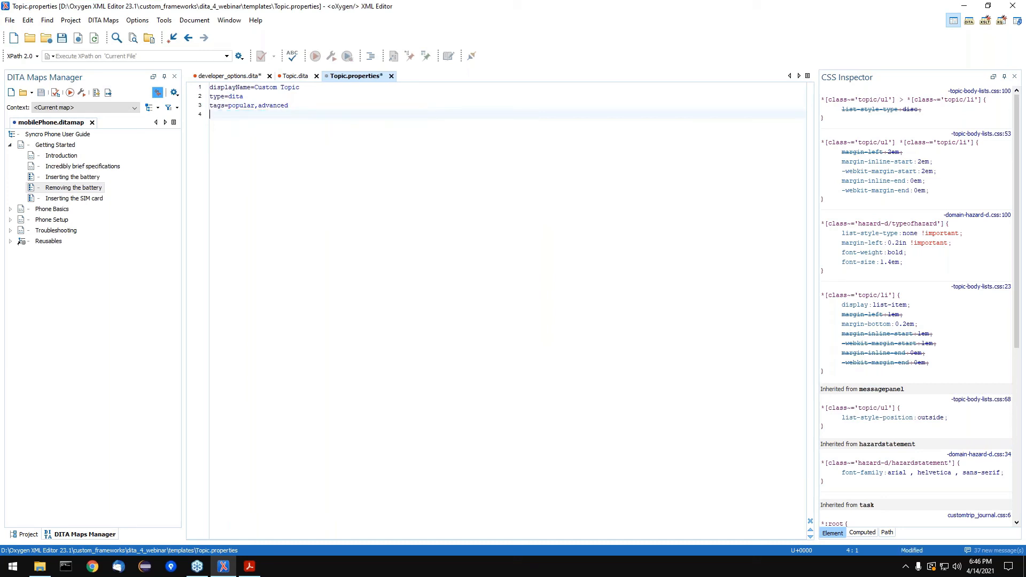
pyautogui.write('filenaemePrefix=t_')
pyautogui.hotkey('ctrl', 's')
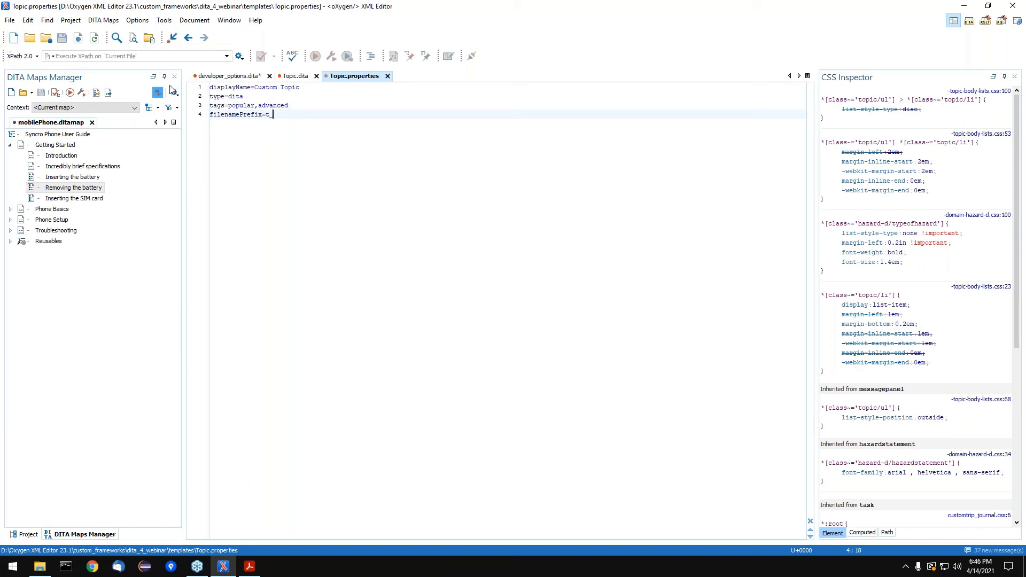
# Add ${frameworkDir}/templates to the template directories of the DITA 4 Webinar document type
pyautogui.click(137, 20)
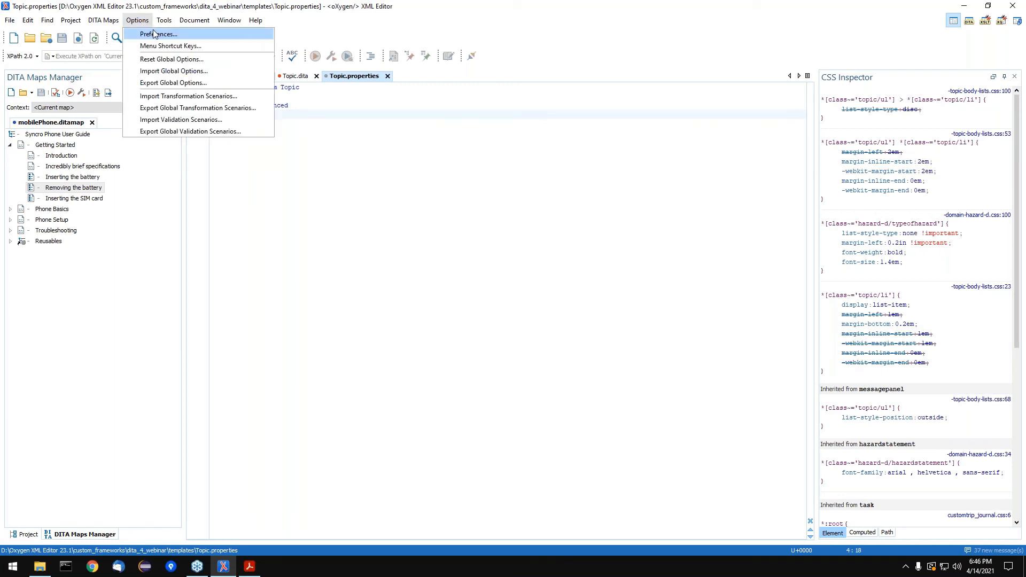
pyautogui.click(152, 32)
pyautogui.click(603, 387)
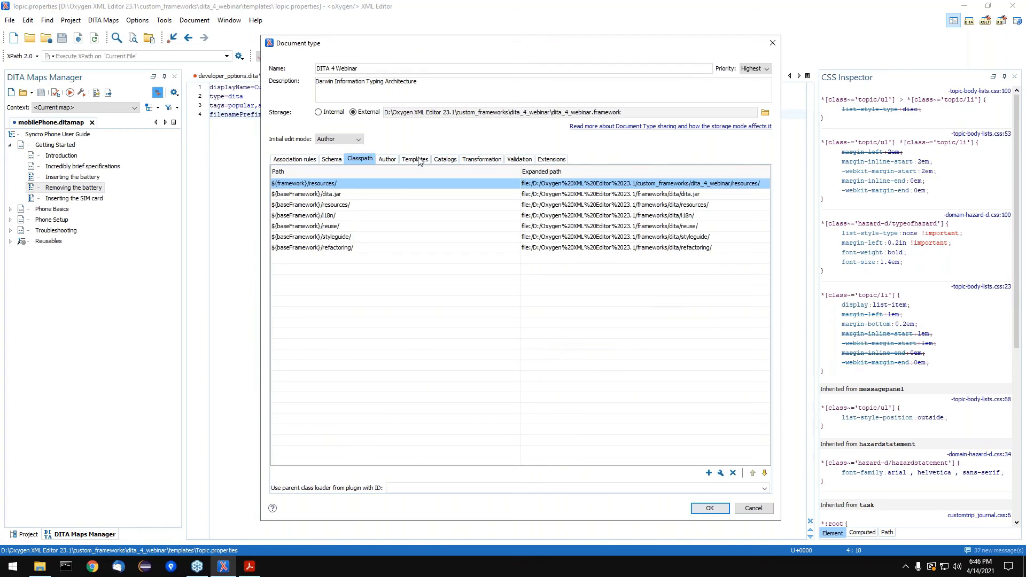
pyautogui.click(419, 160)
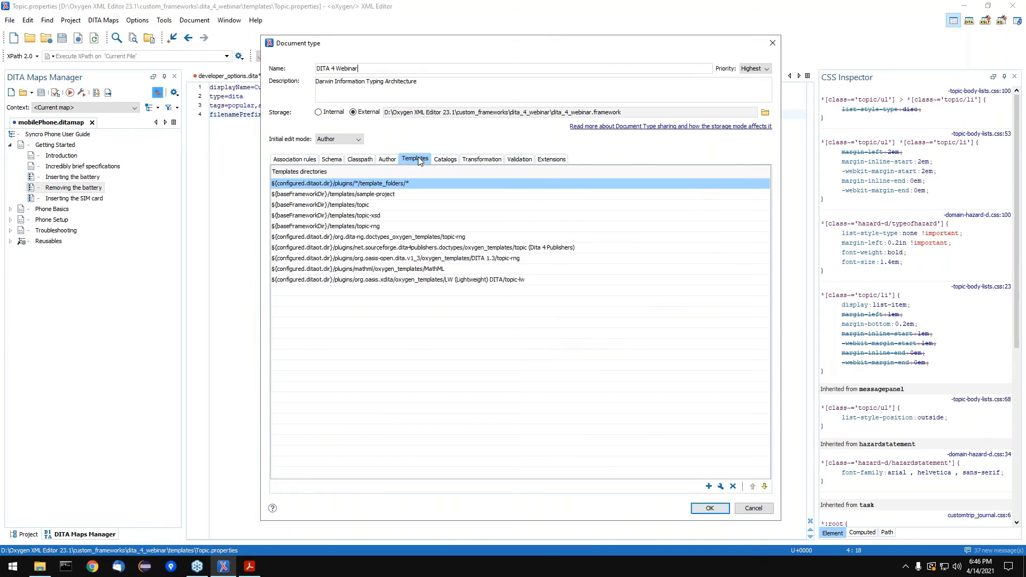
pyautogui.click(709, 486)
pyautogui.click(615, 274)
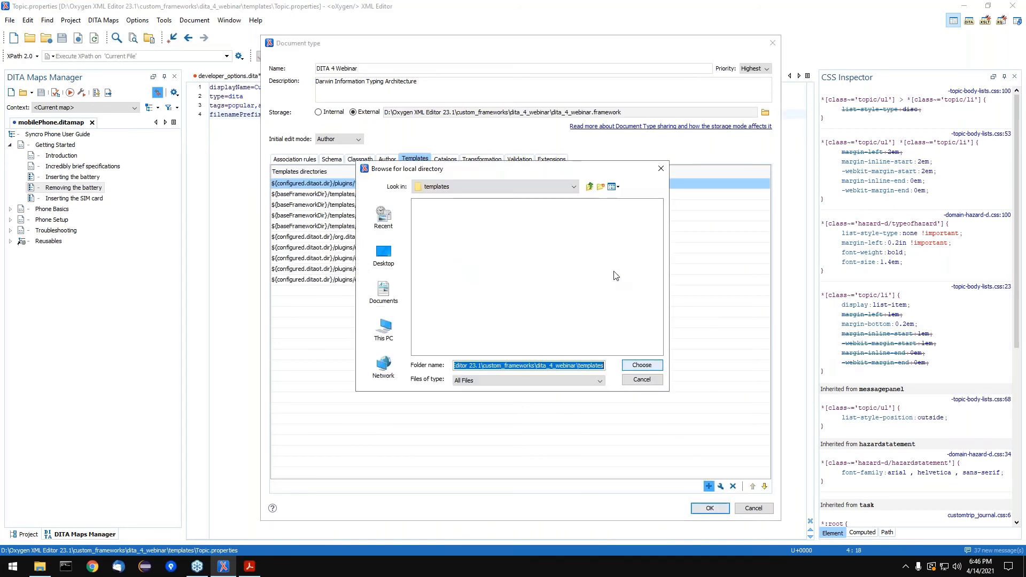
pyautogui.click(642, 365)
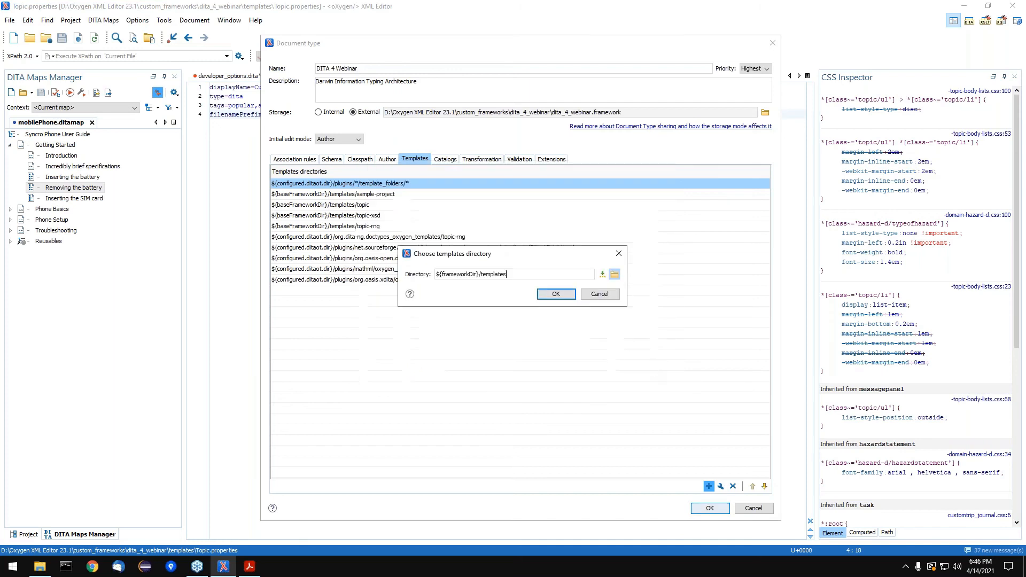
pyautogui.click(556, 294)
# Move ${frameworkDir}/templates to the top of the template directories list and confirm the document type and preferences changes
pyautogui.click(752, 486)
pyautogui.click(751, 486)
pyautogui.click(752, 486)
pyautogui.click(752, 486)
pyautogui.click(752, 486)
pyautogui.click(752, 486)
pyautogui.click(752, 487)
pyautogui.click(751, 487)
pyautogui.click(752, 487)
pyautogui.click(752, 486)
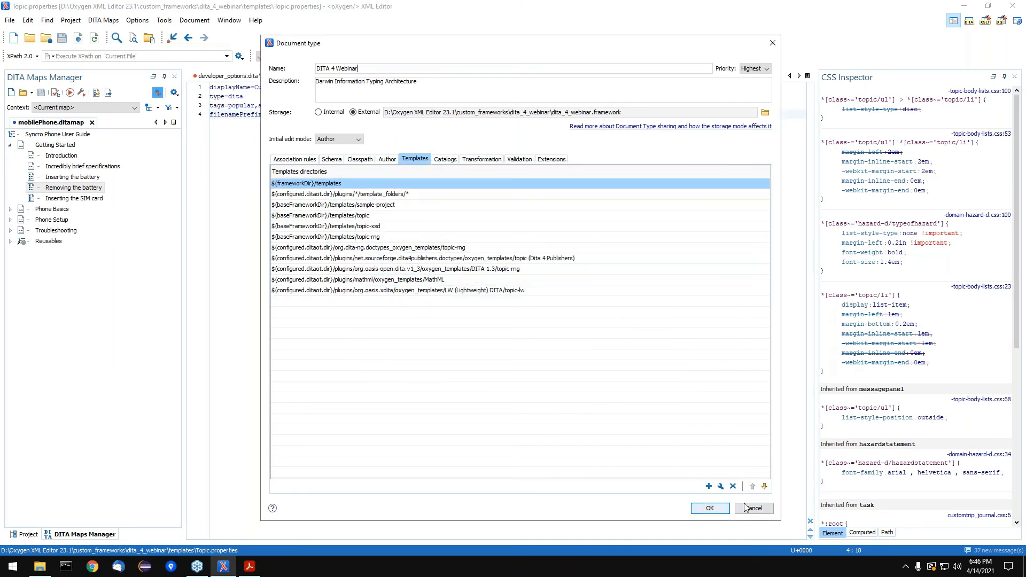
pyautogui.click(710, 508)
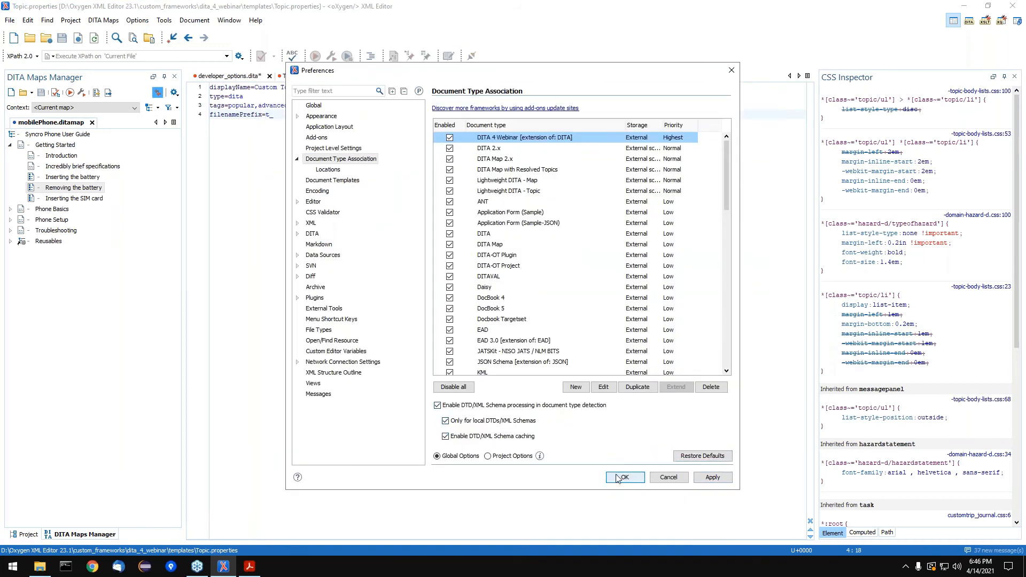
pyautogui.press('Return')
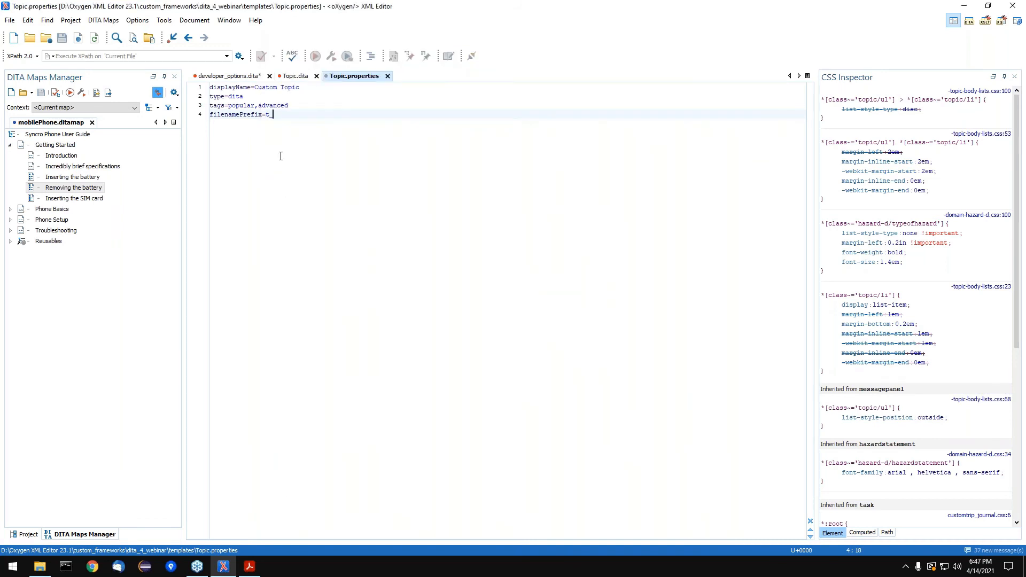
# Create a document from the DITA 4 Webinar Custom Topic template titled "my title", leave the shortdesc empty, and place the cursor in its body paragraph
pyautogui.click(11, 38)
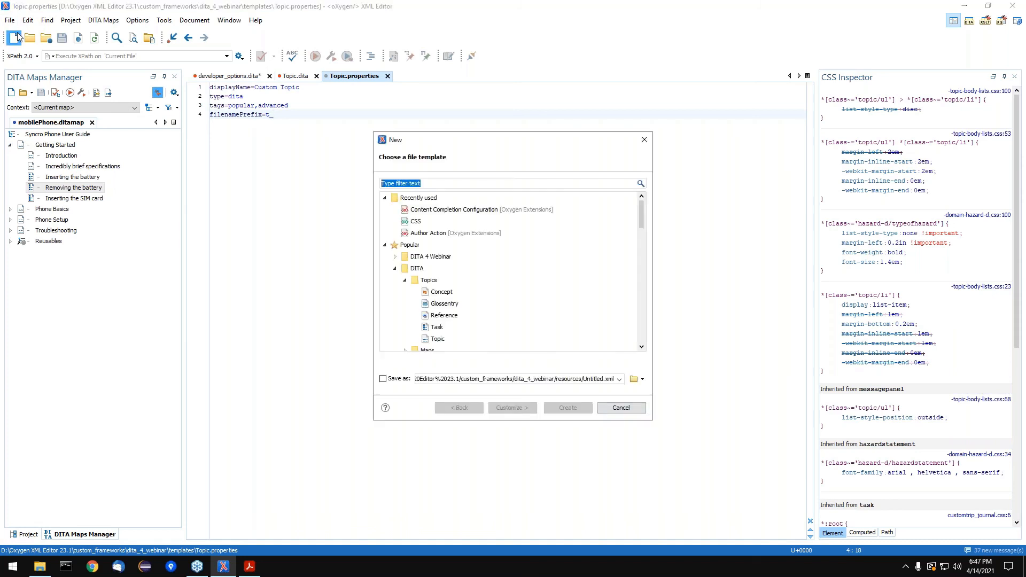
pyautogui.click(394, 257)
pyautogui.click(405, 269)
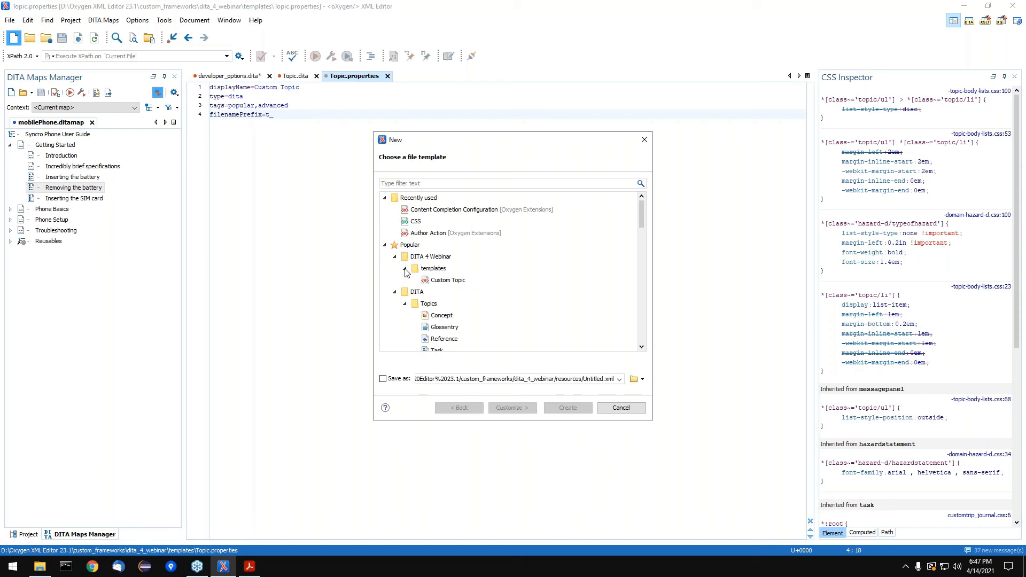
pyautogui.click(445, 281)
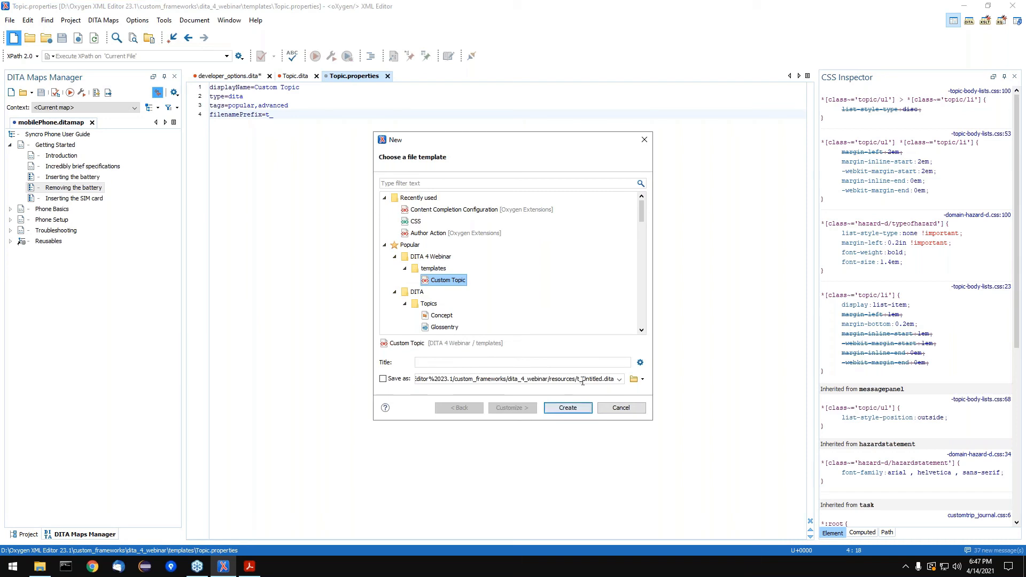
pyautogui.click(530, 363)
pyautogui.write('my title')
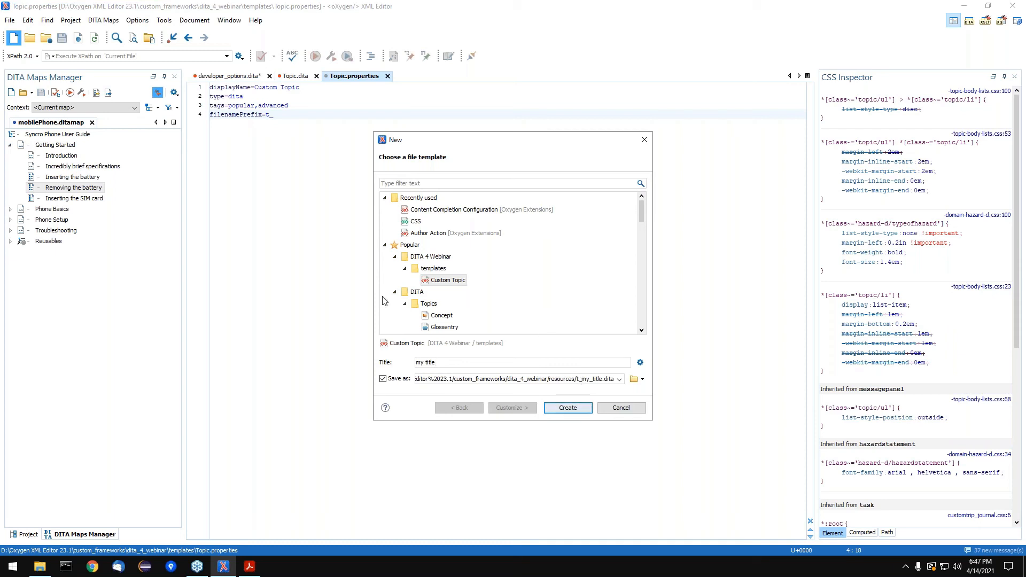
pyautogui.click(569, 409)
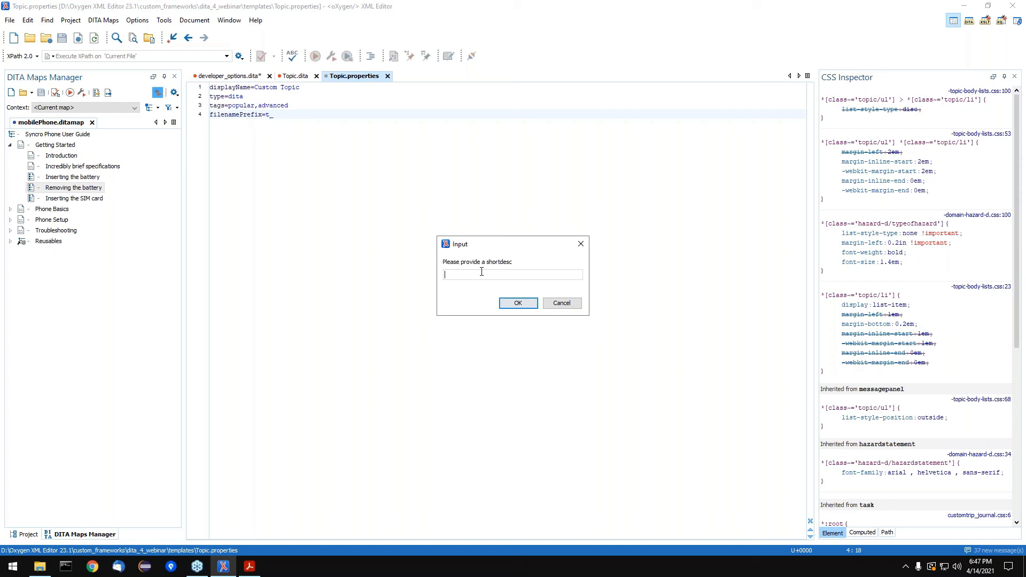
pyautogui.press('Return')
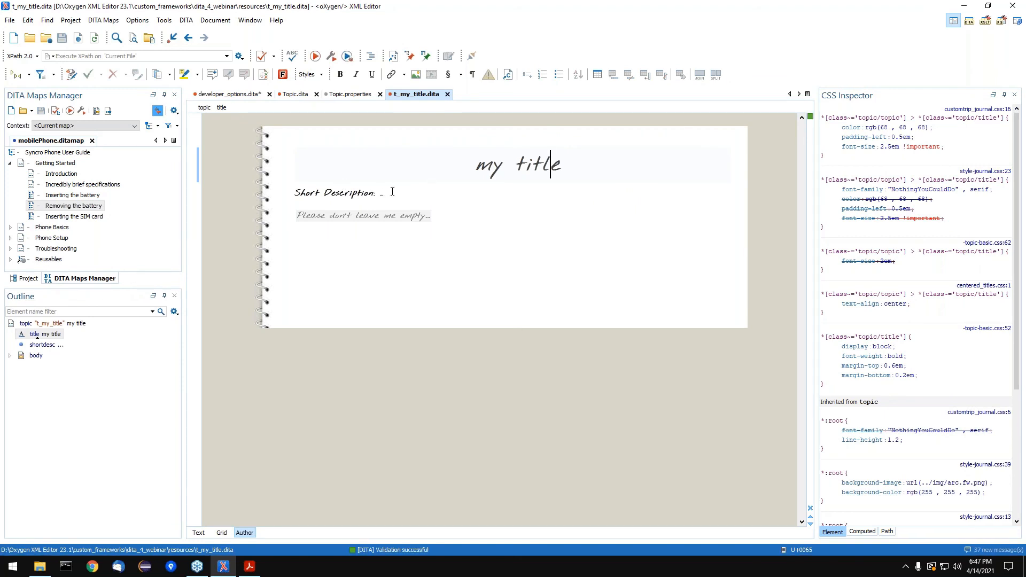
pyautogui.click(319, 216)
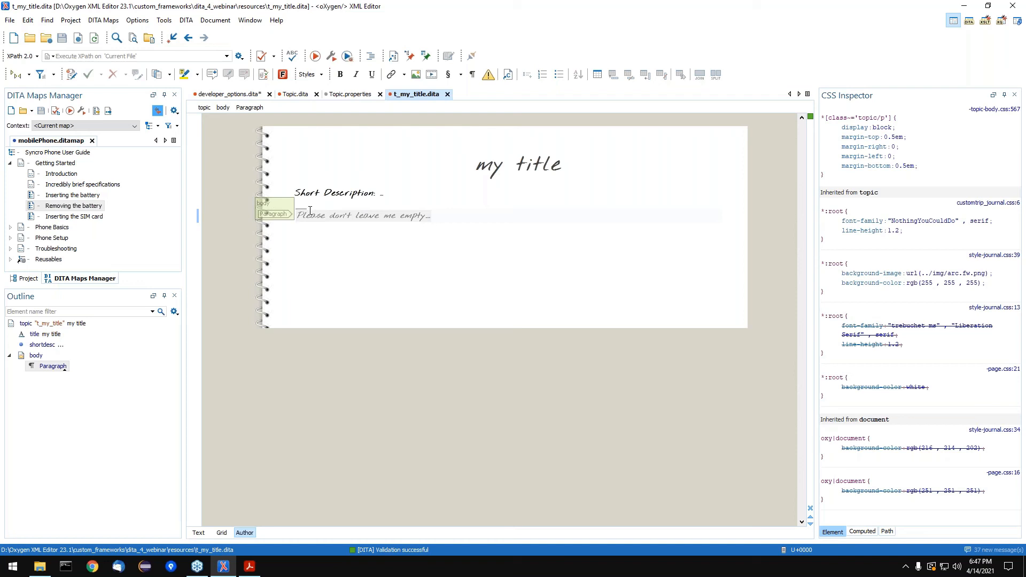
# Switch to the presentation PDF and advance from the New document templates slide to the Useful links slide
pyautogui.click(251, 568)
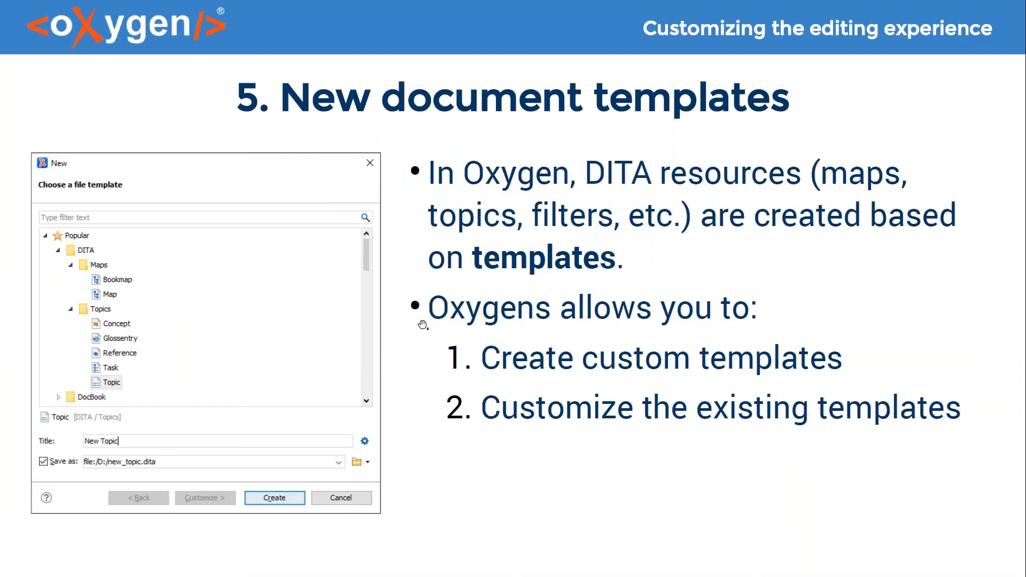
pyautogui.click(423, 324)
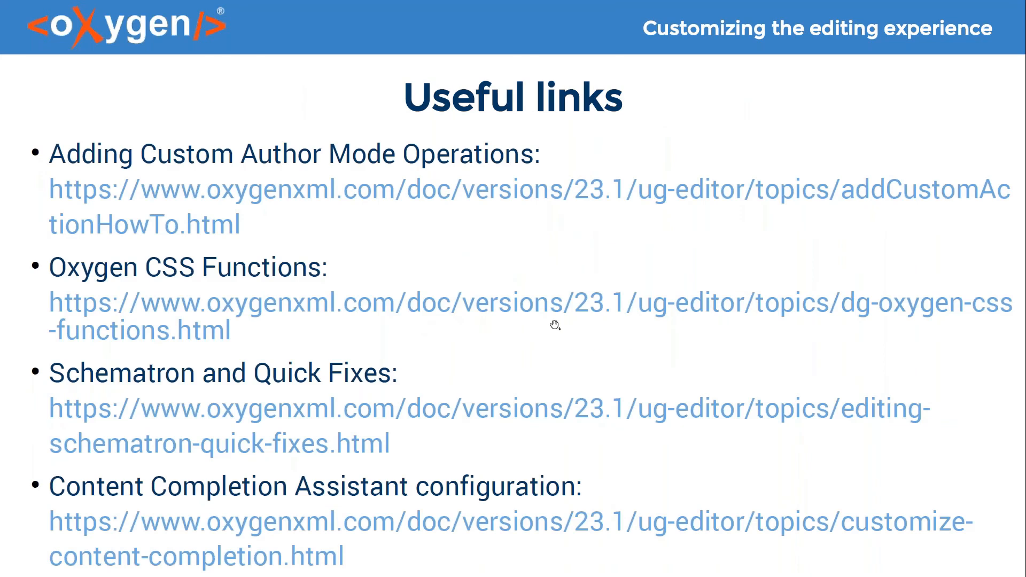